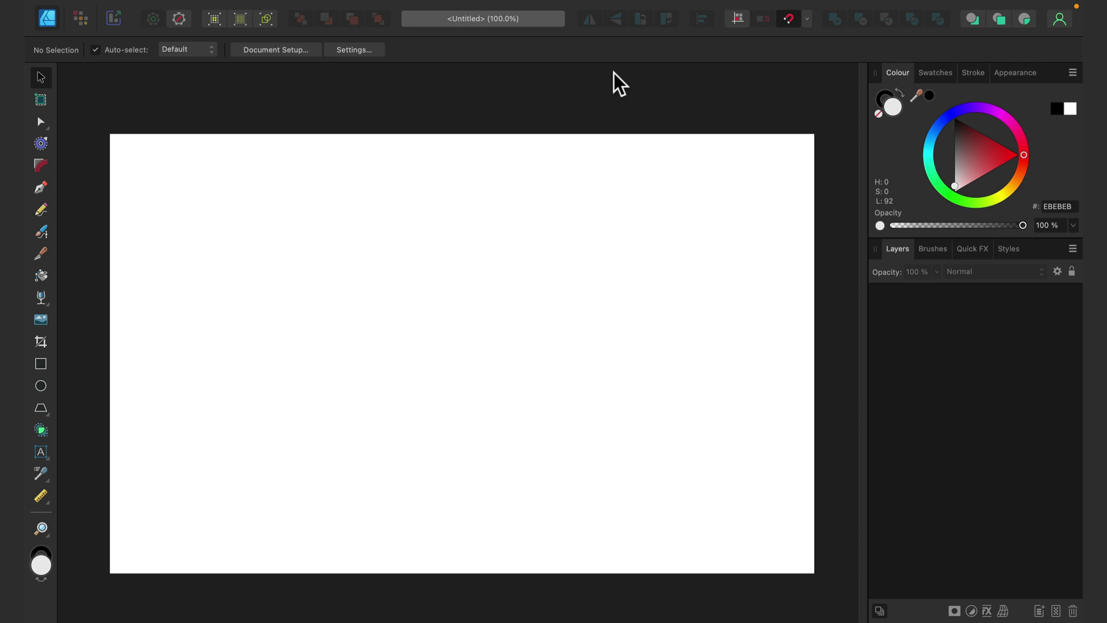
Draw a large rectangle in the middle of the blank artboard and remove its stroke.
left_click(40, 364)
left_click_drag(199, 202, 671, 470)
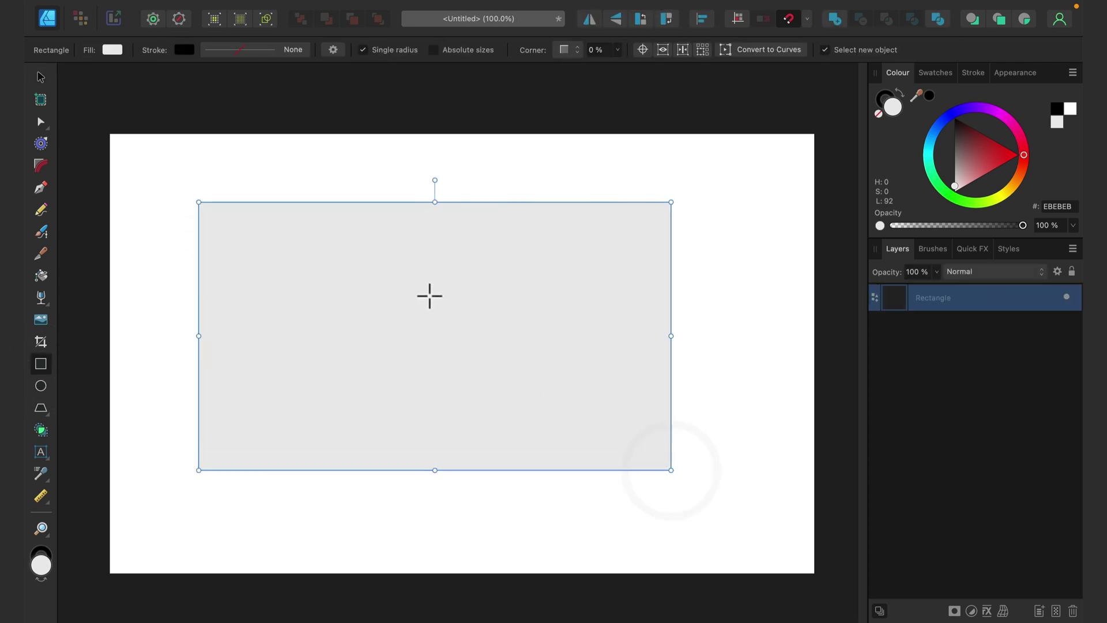
left_click(885, 99)
left_click(879, 114)
left_click(891, 107)
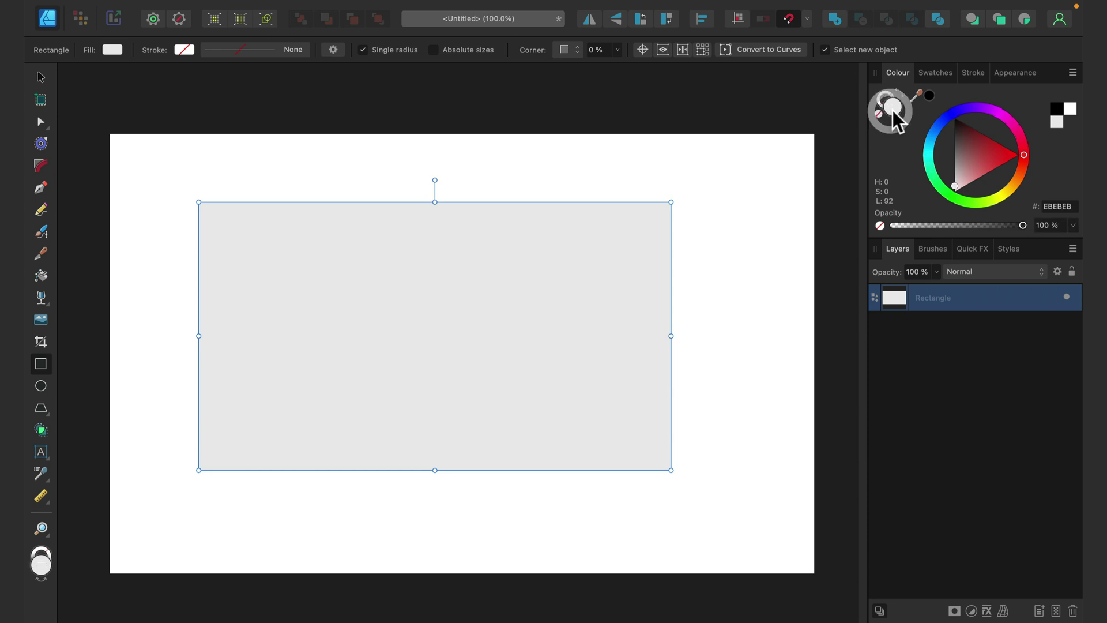
Fill the rectangle with dark navy #000C2E and stretch it to cover the whole artboard.
left_click(951, 114)
left_click_drag(970, 174, 957, 179)
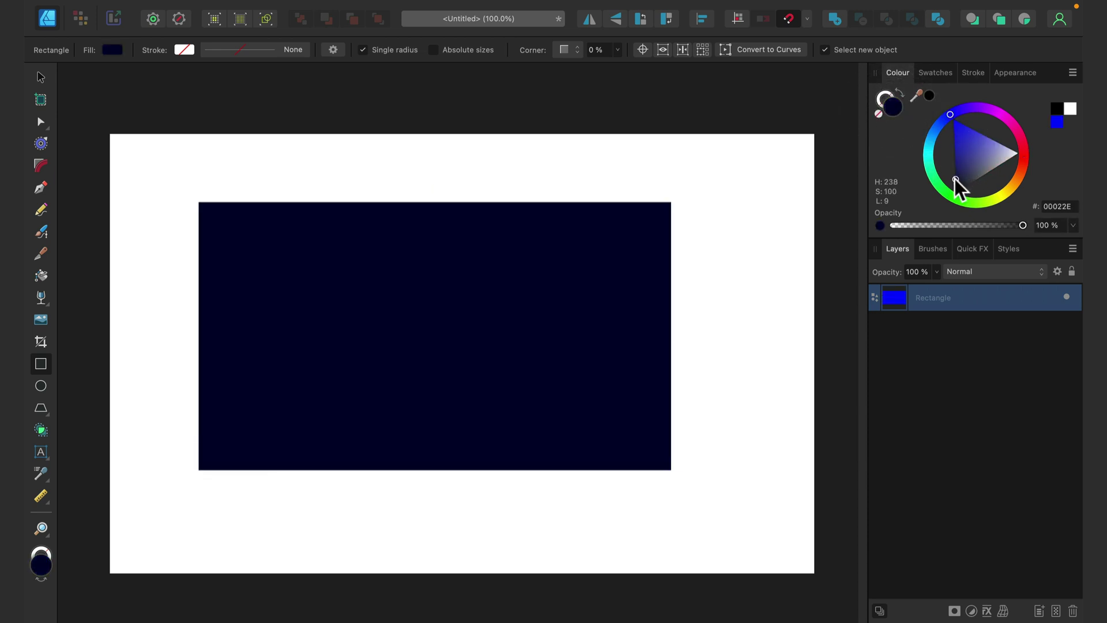
left_click(944, 119)
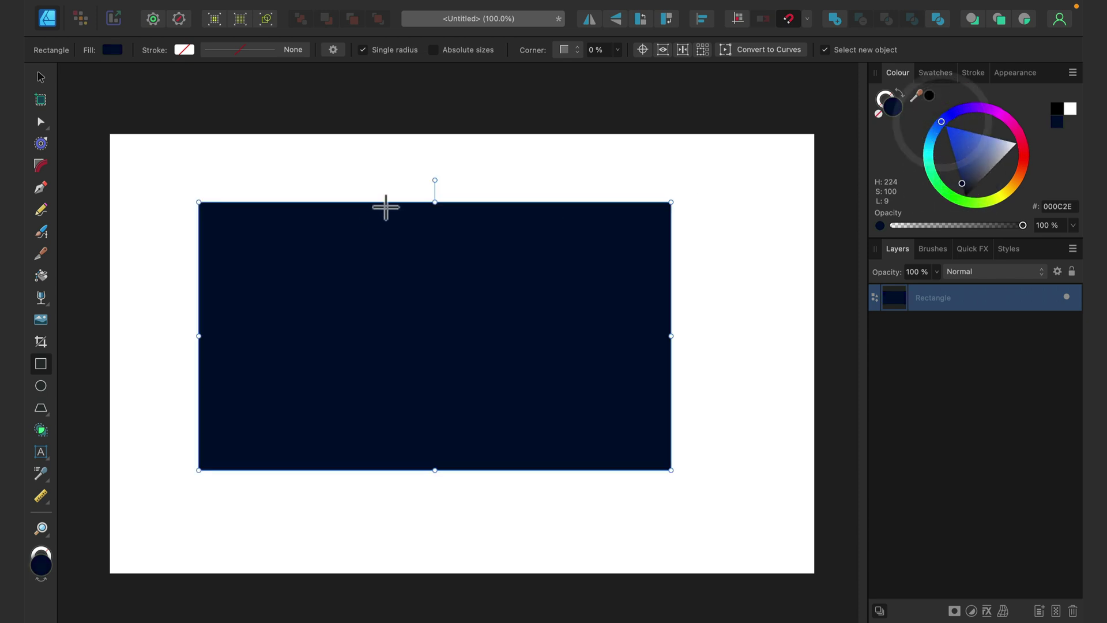
left_click_drag(198, 202, 110, 133)
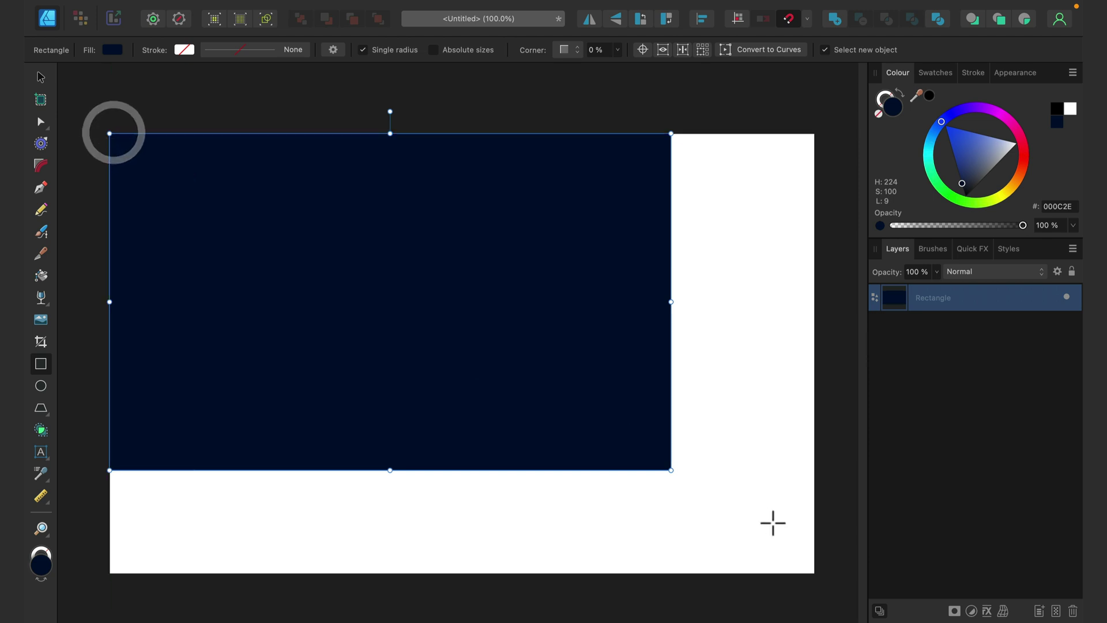
left_click_drag(671, 470, 814, 573)
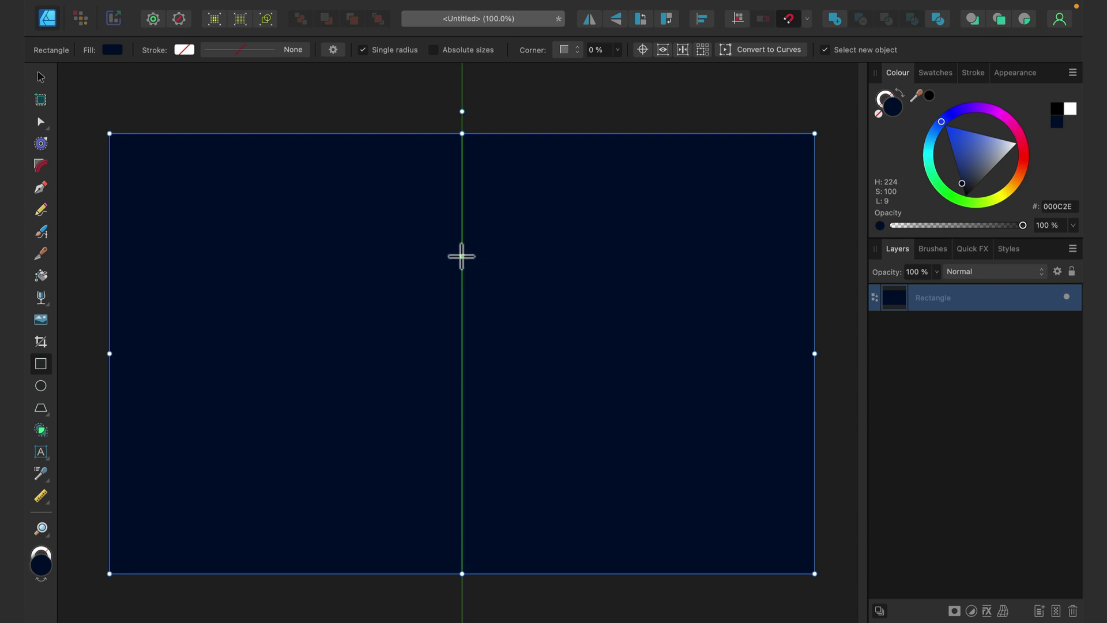
Apply a vertical linear gradient with the Fill Tool from the rectangle's centre to its bottom edge, from navy #000C2E to blue #183EA6.
left_click(41, 277)
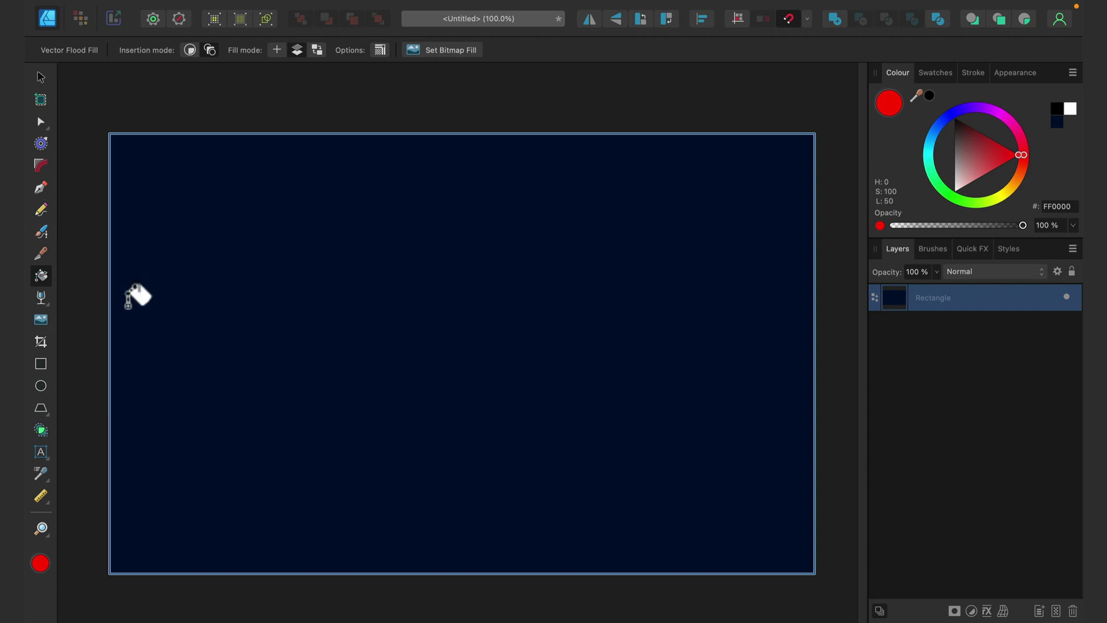
left_click(41, 297)
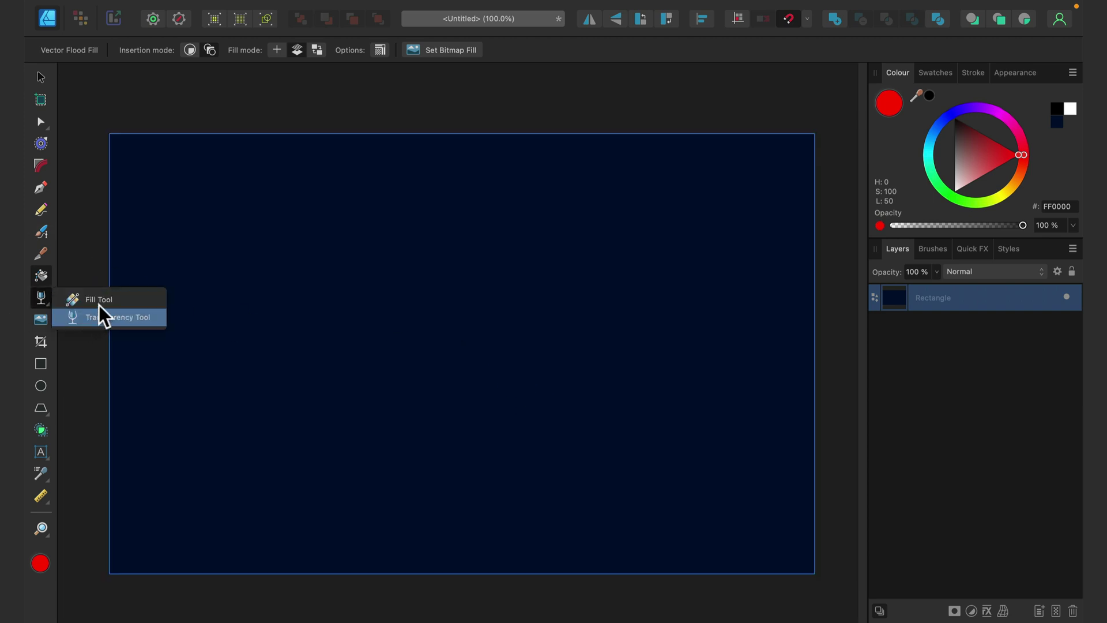
left_click(101, 299)
left_click_drag(410, 353, 413, 573)
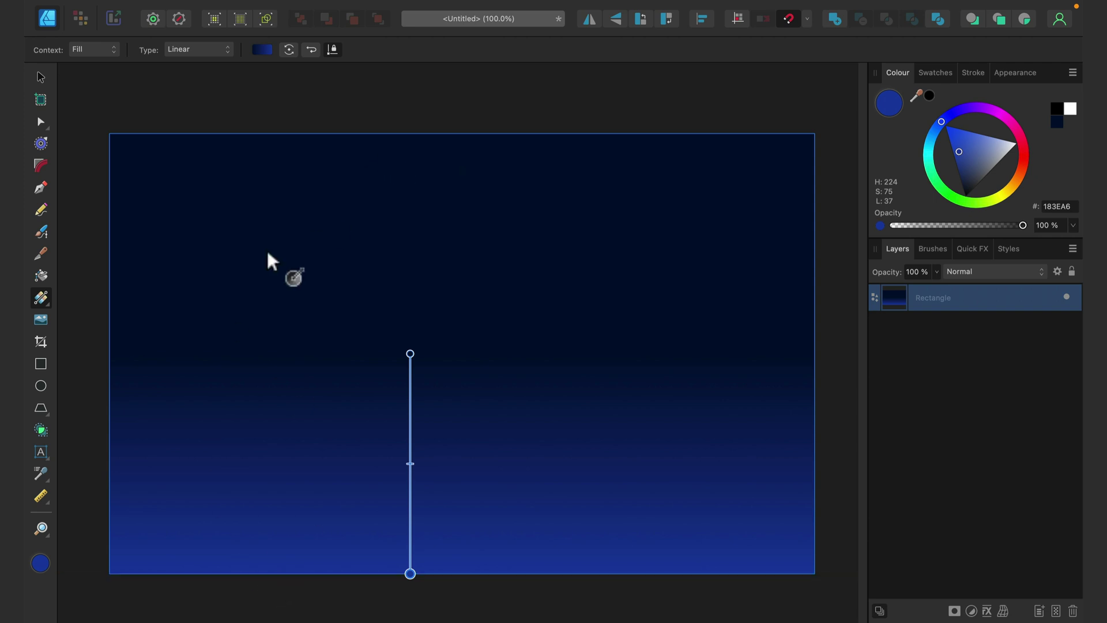
mouse_move(406, 464)
left_mouse_down()
mouse_move(403, 509)
mouse_move(403, 440)
mouse_move(407, 485)
mouse_move(409, 464)
left_mouse_up()
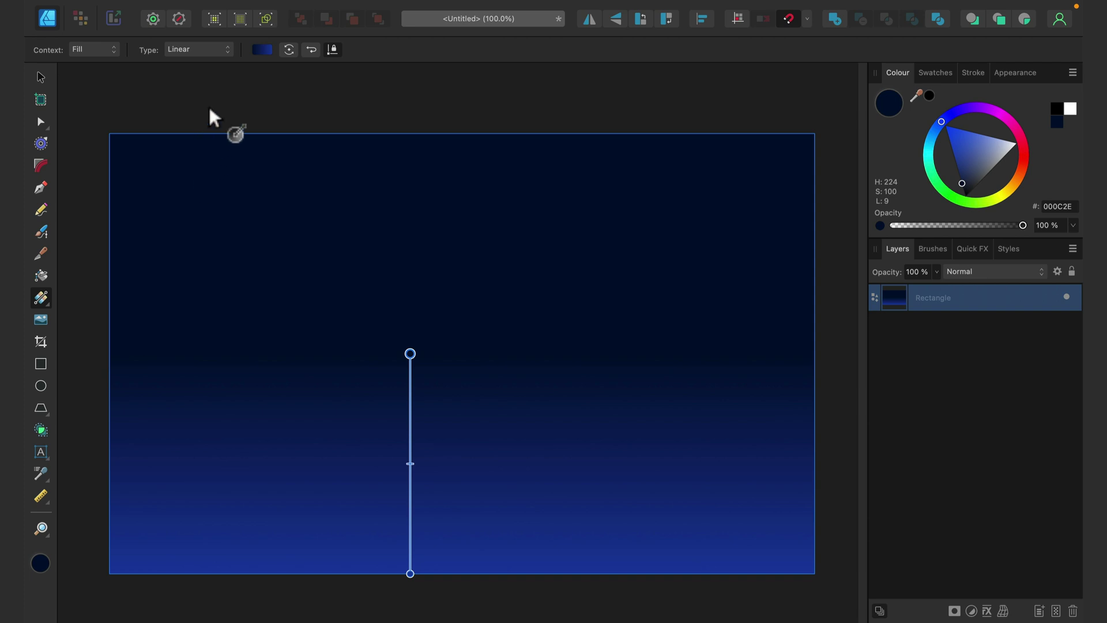
Add about a quarter of the maximum noise to the gradient's dark navy start stop.
left_click(261, 49)
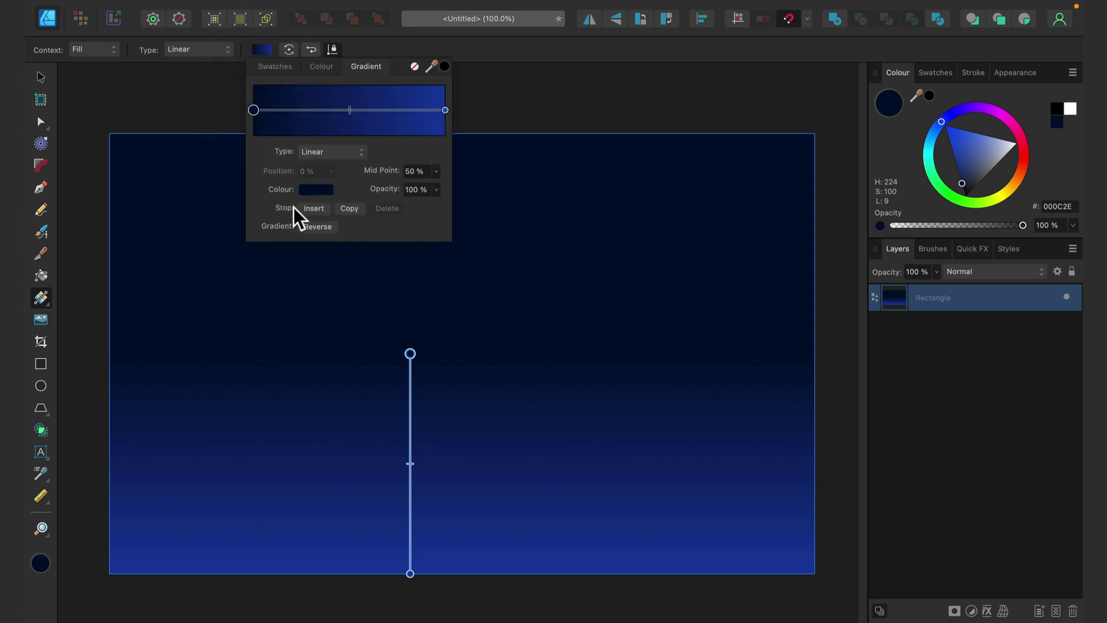
left_click(304, 188)
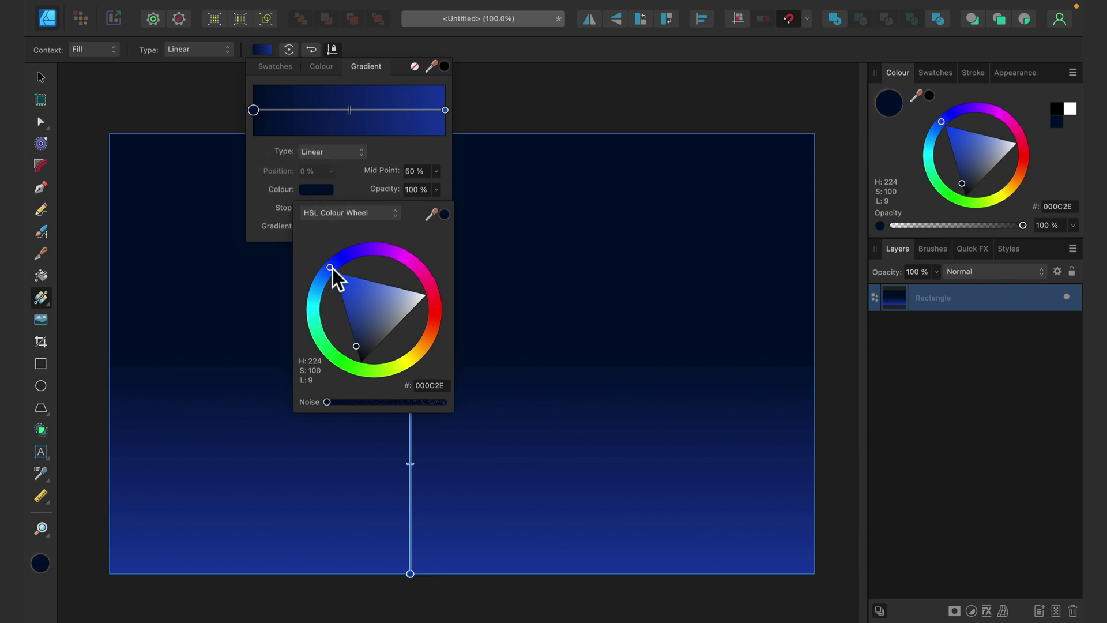
left_click_drag(328, 401, 330, 402)
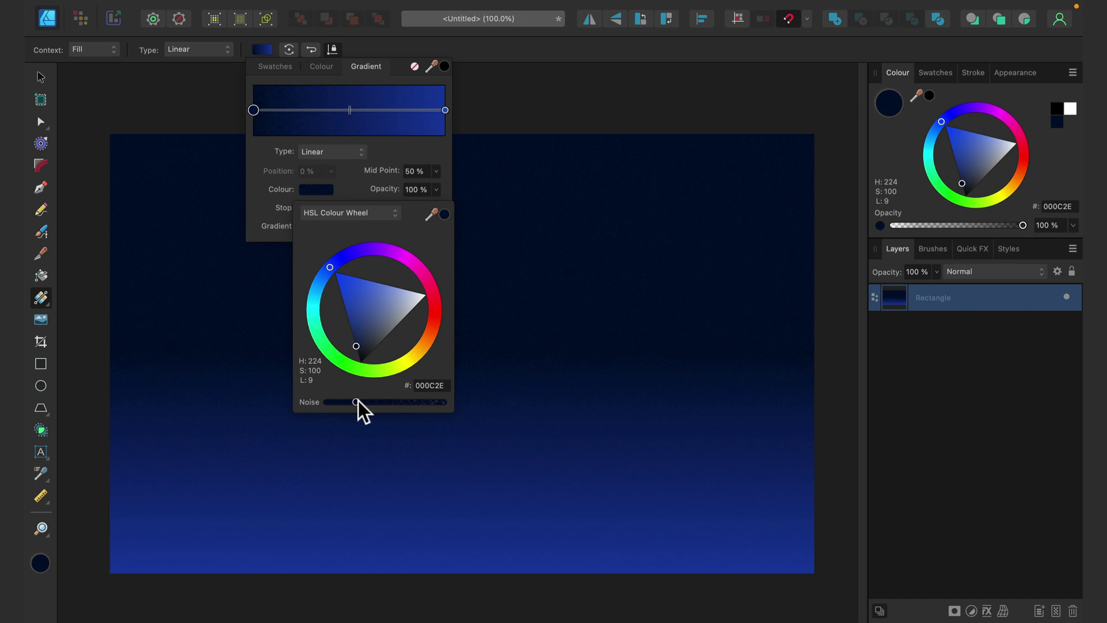
left_click(358, 400)
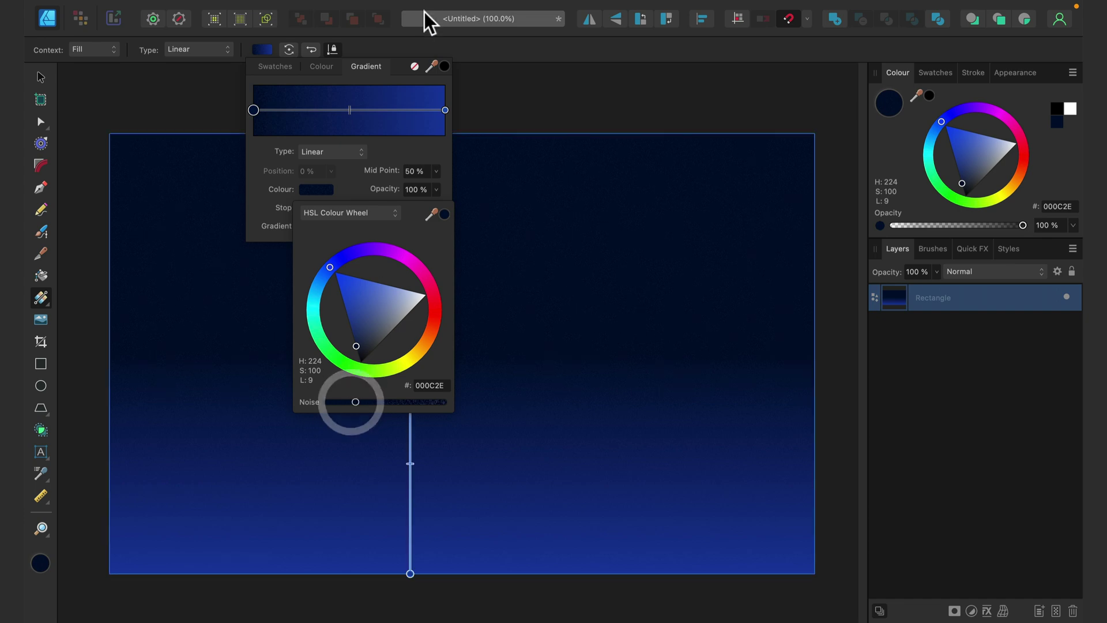
Change the gradient's end stop from blue to a dark purple and deselect the rectangle.
left_click(446, 110)
left_click(321, 191)
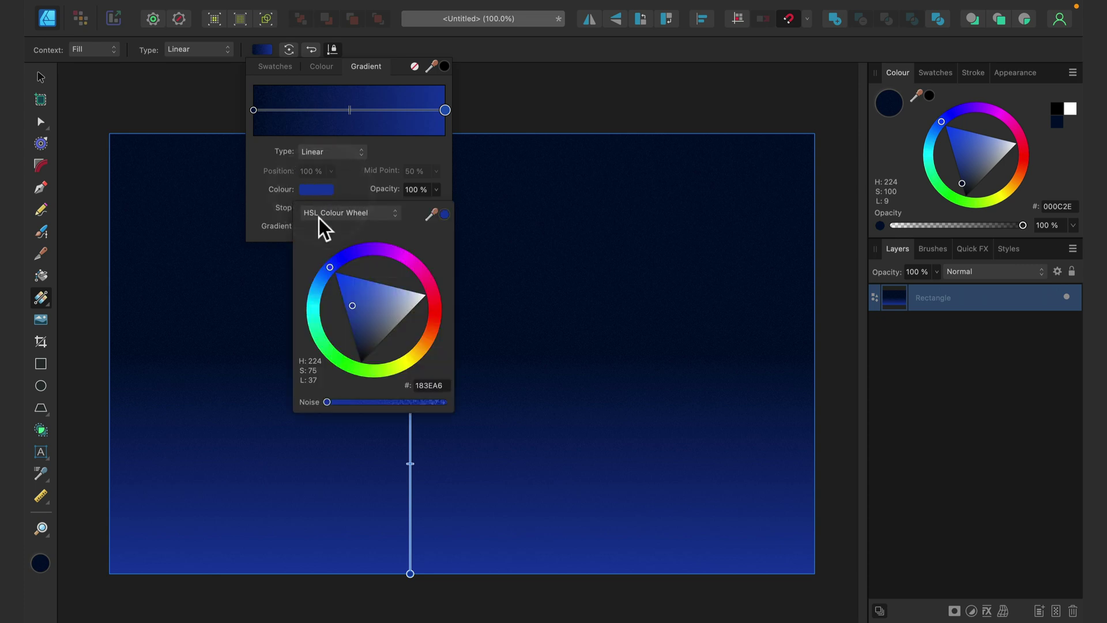
left_click(355, 329)
left_click_drag(358, 338, 353, 317)
left_click(351, 251)
left_click_drag(349, 252, 371, 243)
left_click(41, 75)
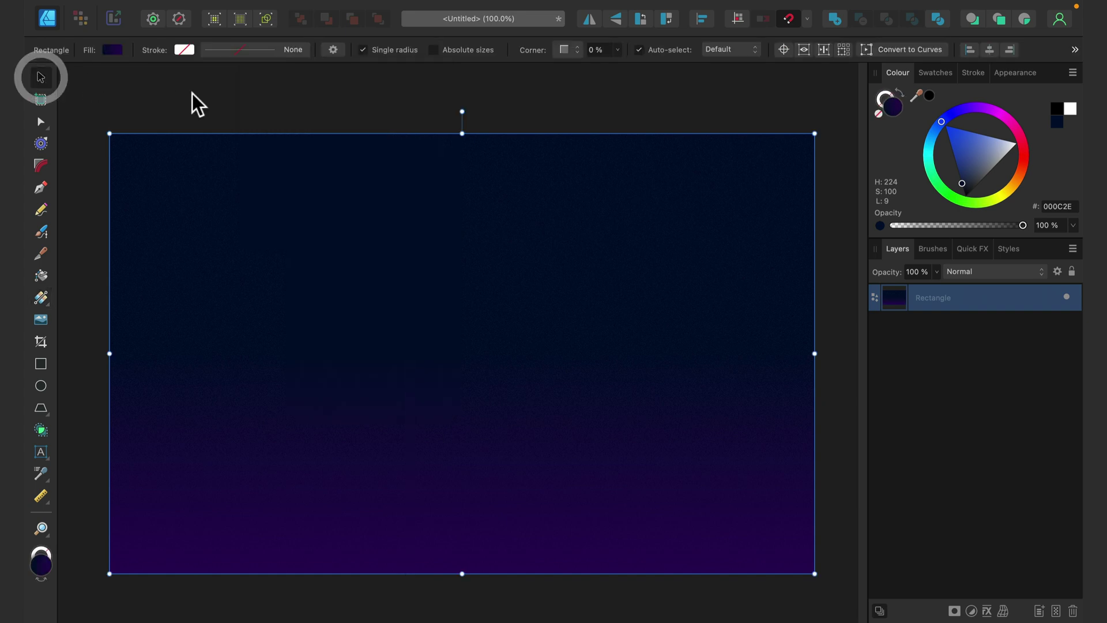
left_click(192, 94)
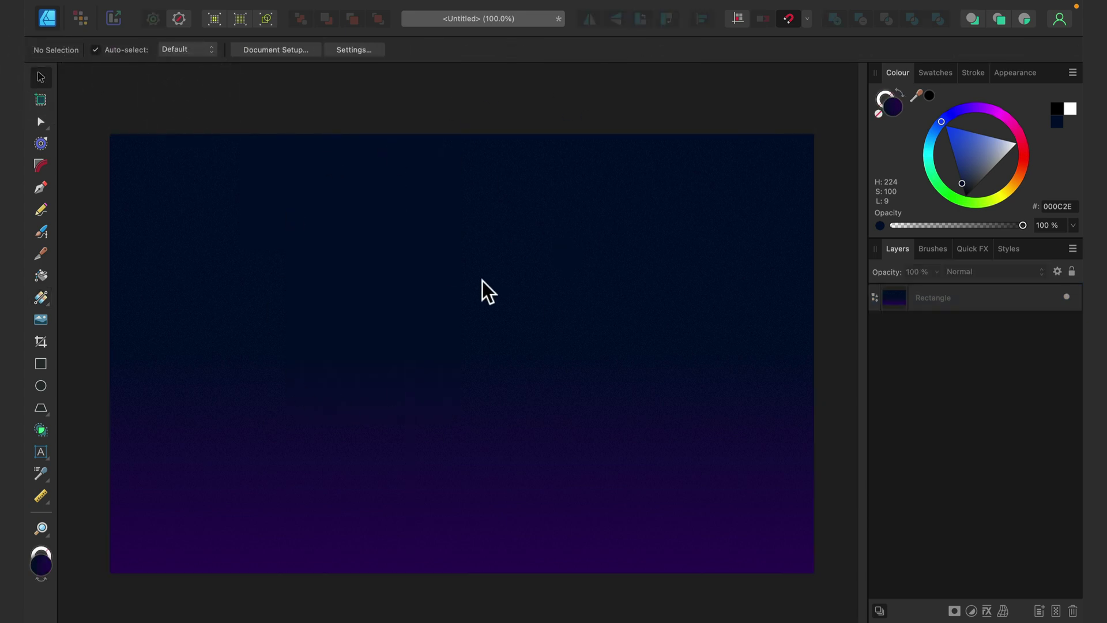
Lock the background rectangle's layer and deselect it.
left_click(1025, 299)
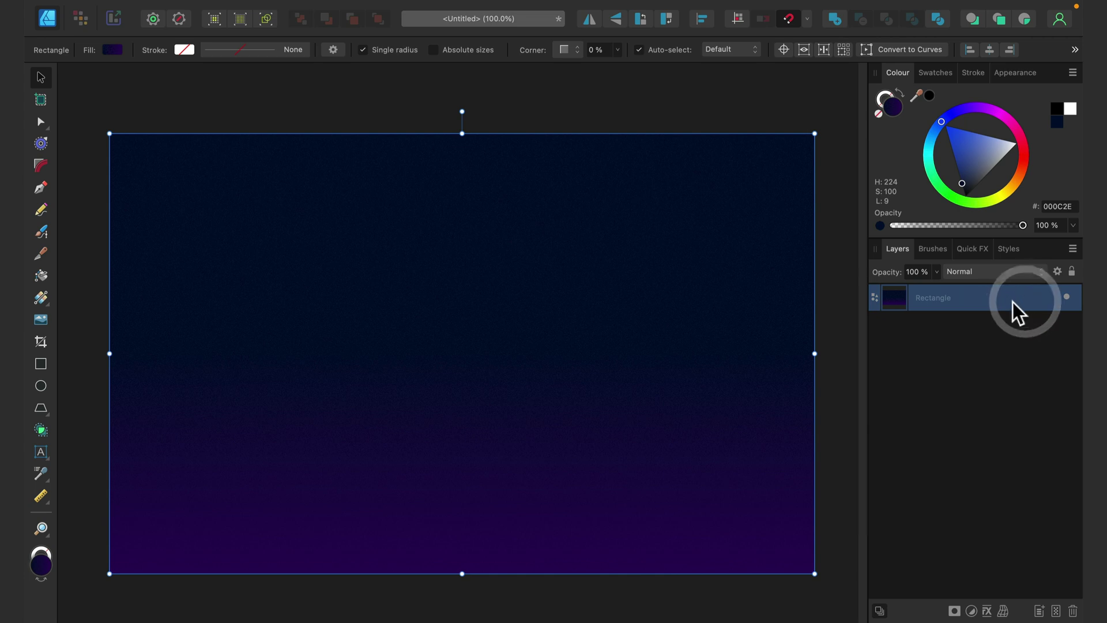
left_click(1072, 271)
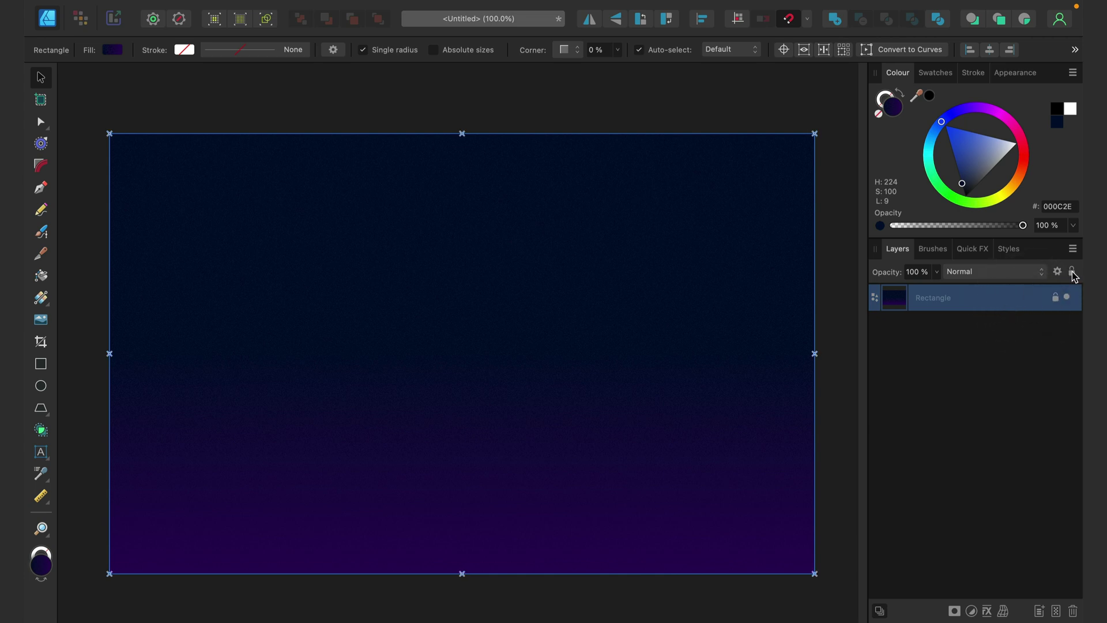
left_click(685, 91)
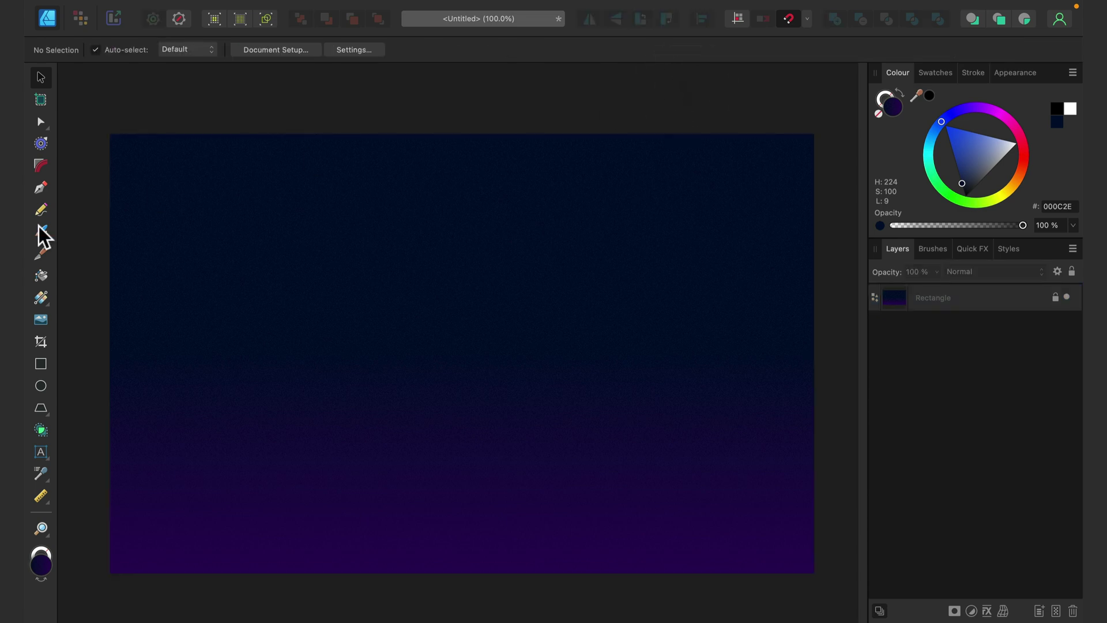
Draw a tiny circle in the upper sky area and fill it with white #FFFFFF.
left_click(42, 385)
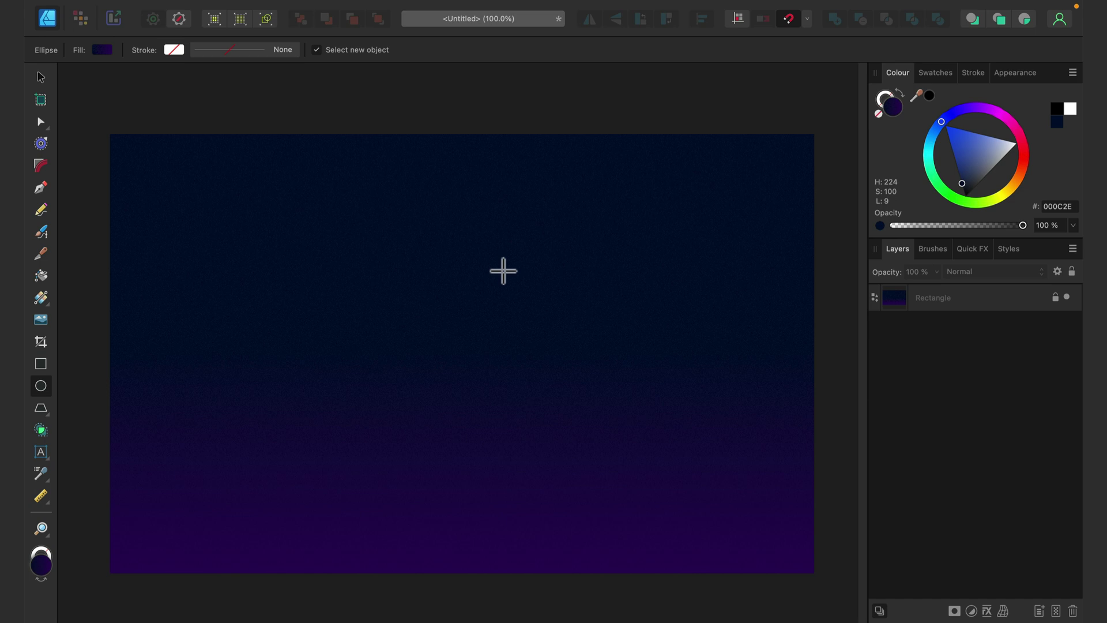
key("super+equal")
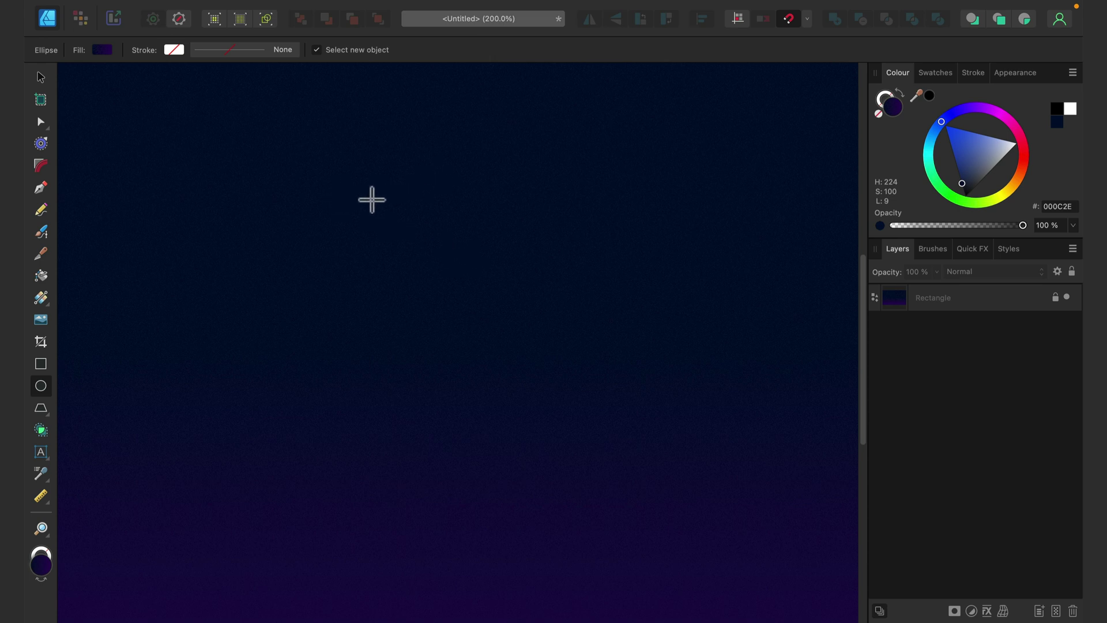
left_click_drag(350, 205, 358, 213)
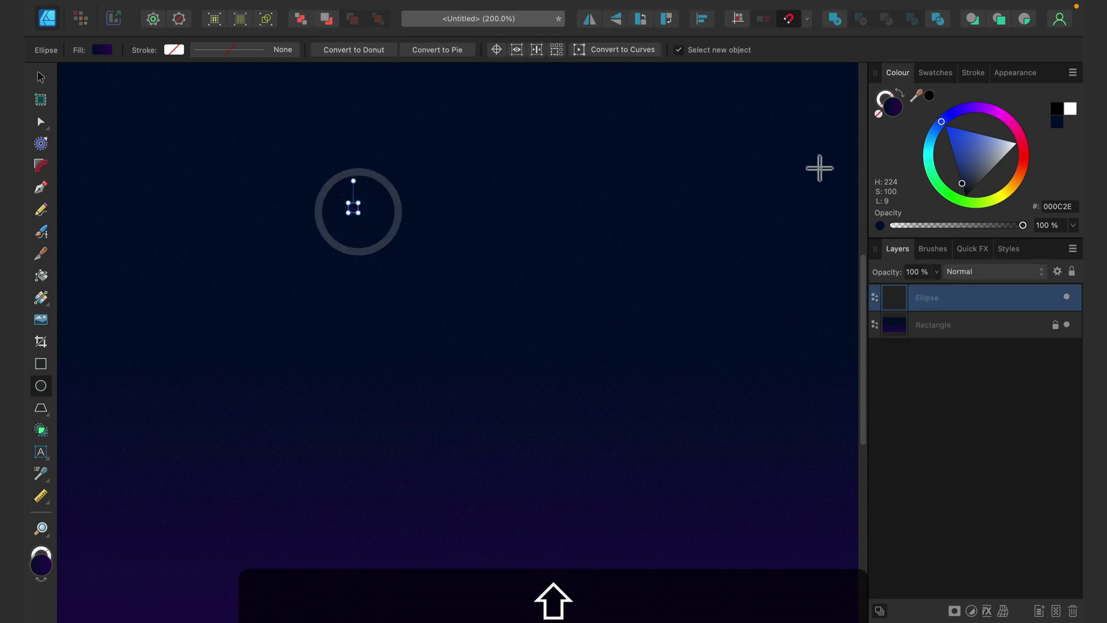
left_click_drag(984, 150, 1021, 144)
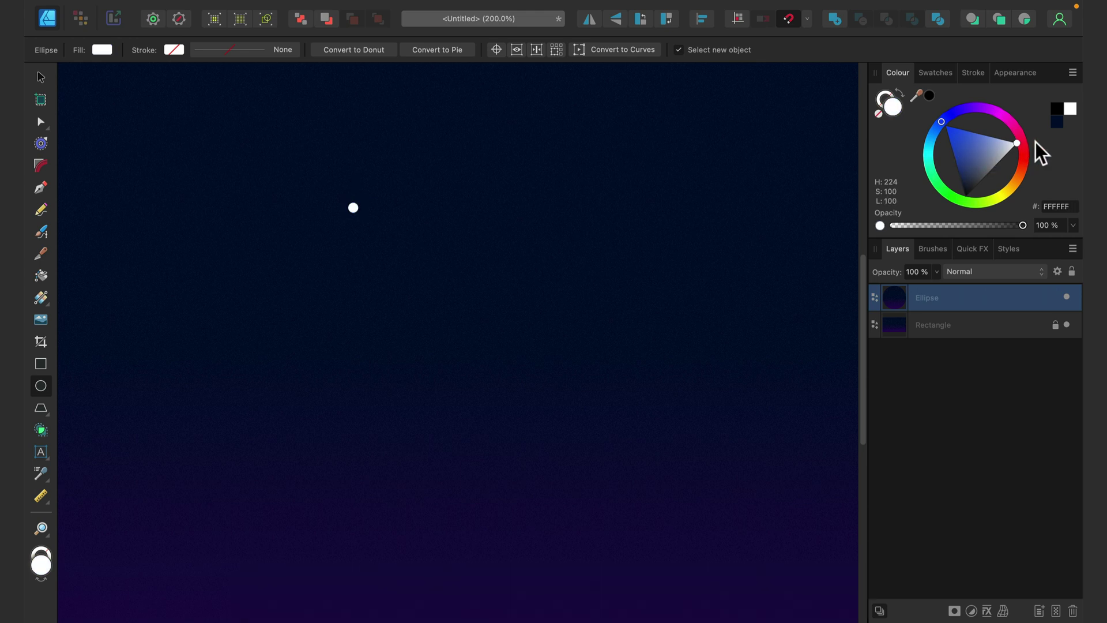
Move the white circle near the artboard's upper-left corner.
left_click(41, 75)
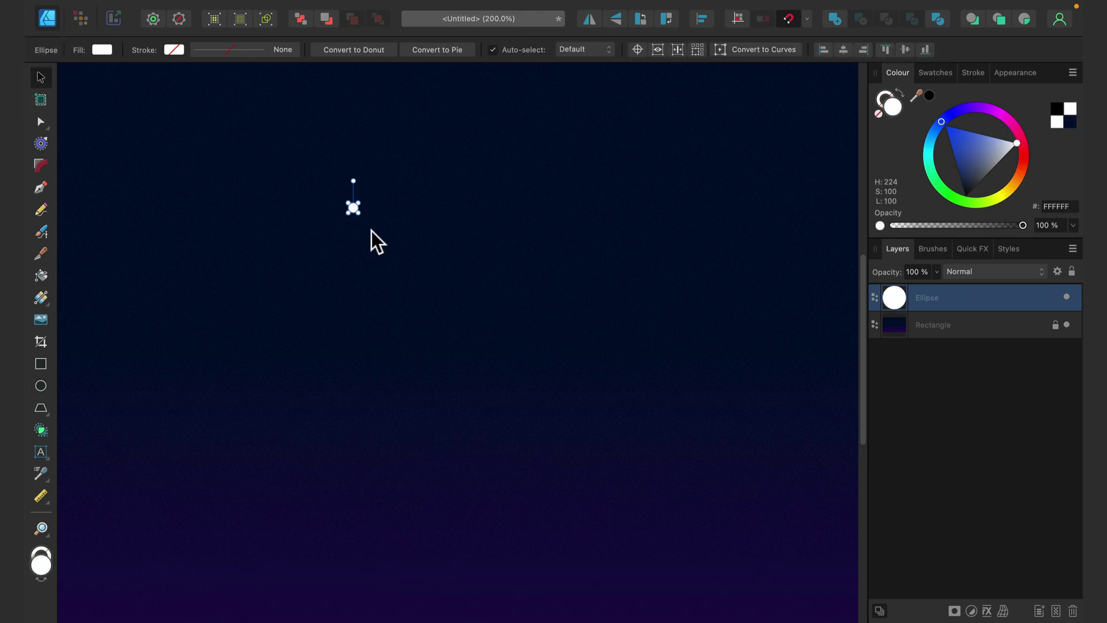
left_click_drag(354, 211, 176, 344)
key("space")
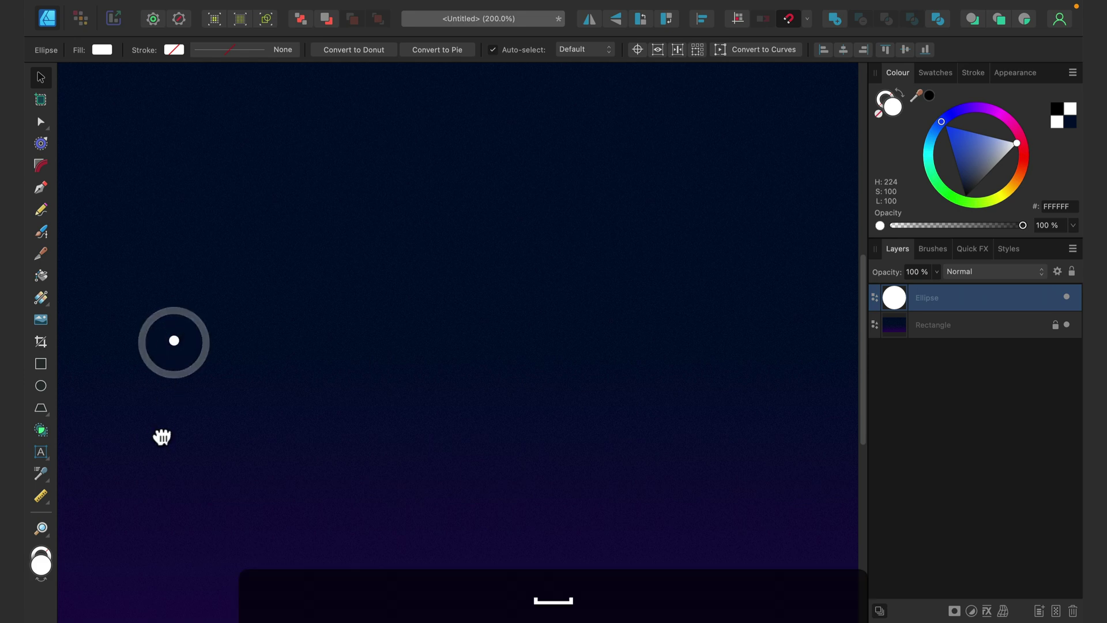
left_click_drag(160, 434, 594, 489)
left_click_drag(606, 396, 287, 157)
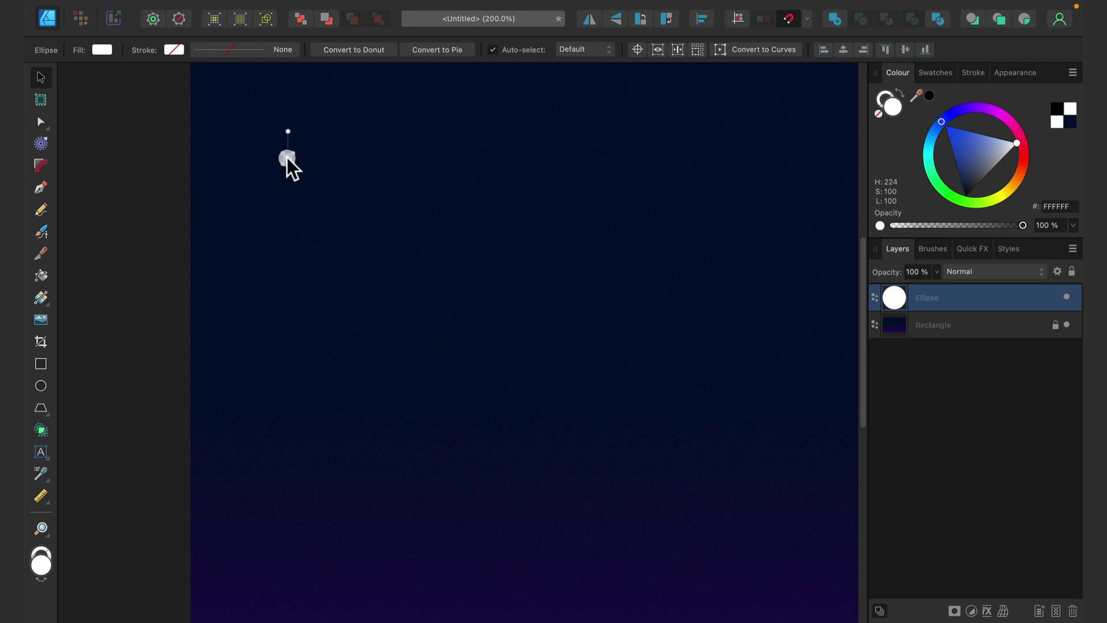
Scatter ten duplicates of the white circle across the upper part of the artboard as stars.
key("super")
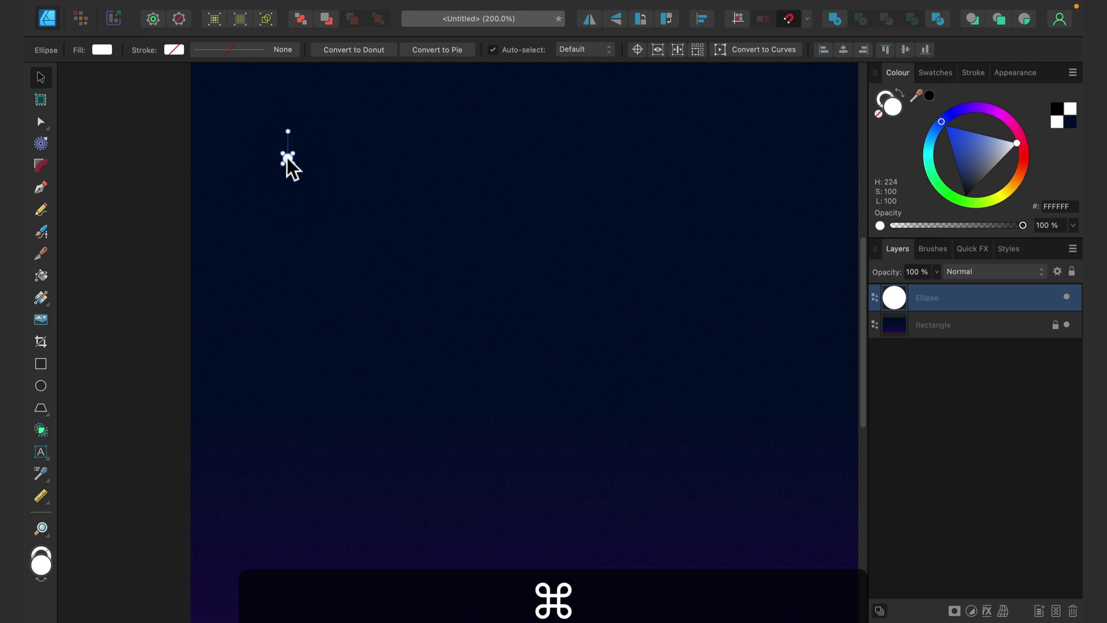
left_click_drag(434, 185, 573, 304)
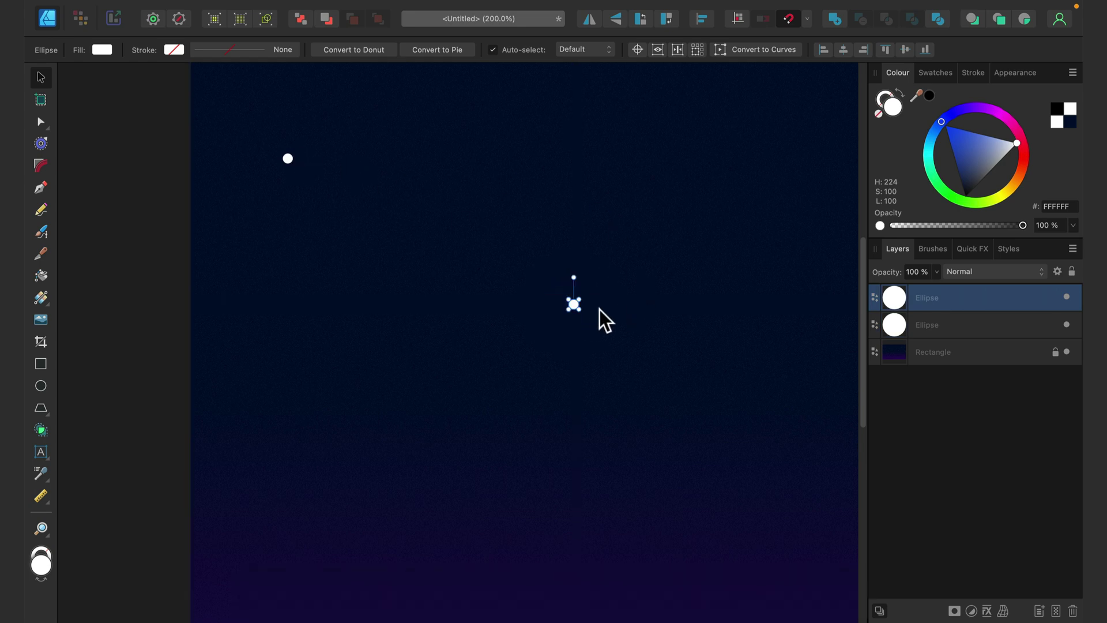
key("super")
left_click_drag(400, 442, 480, 134)
left_click_drag(545, 195, 352, 331)
left_click(249, 295)
left_click_drag(253, 294, 293, 275)
left_click_drag(520, 227, 786, 202)
key("space")
left_click_drag(781, 331, 676, 445)
left_click_drag(676, 446, 764, 141)
key("space")
left_click_drag(754, 289, 395, 257)
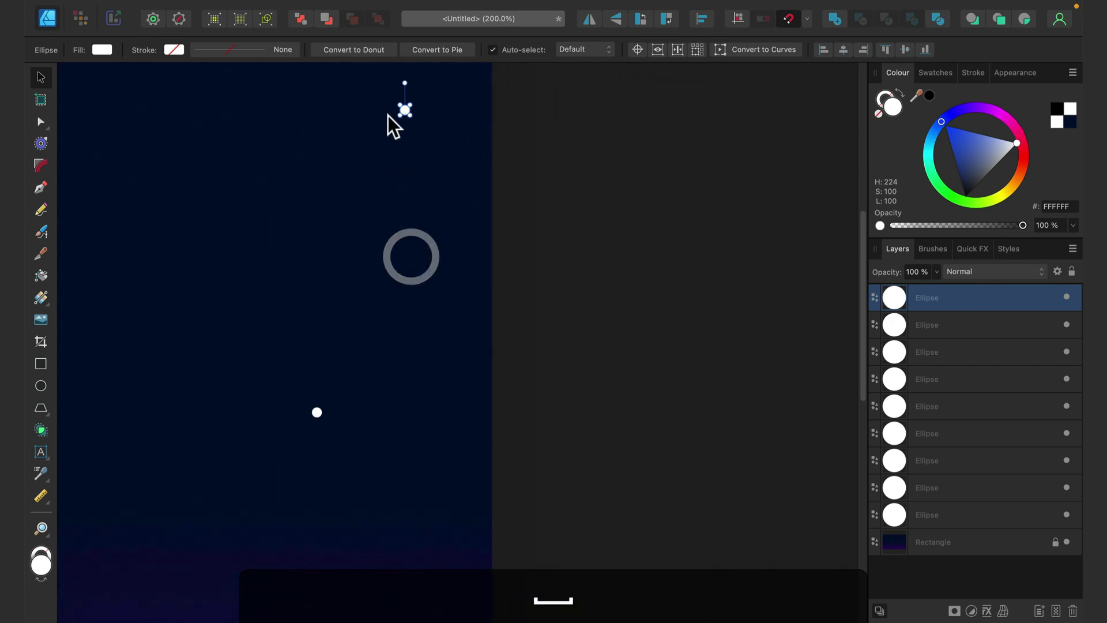
left_click_drag(404, 110, 395, 578)
key("space")
left_click_drag(395, 577, 470, 286)
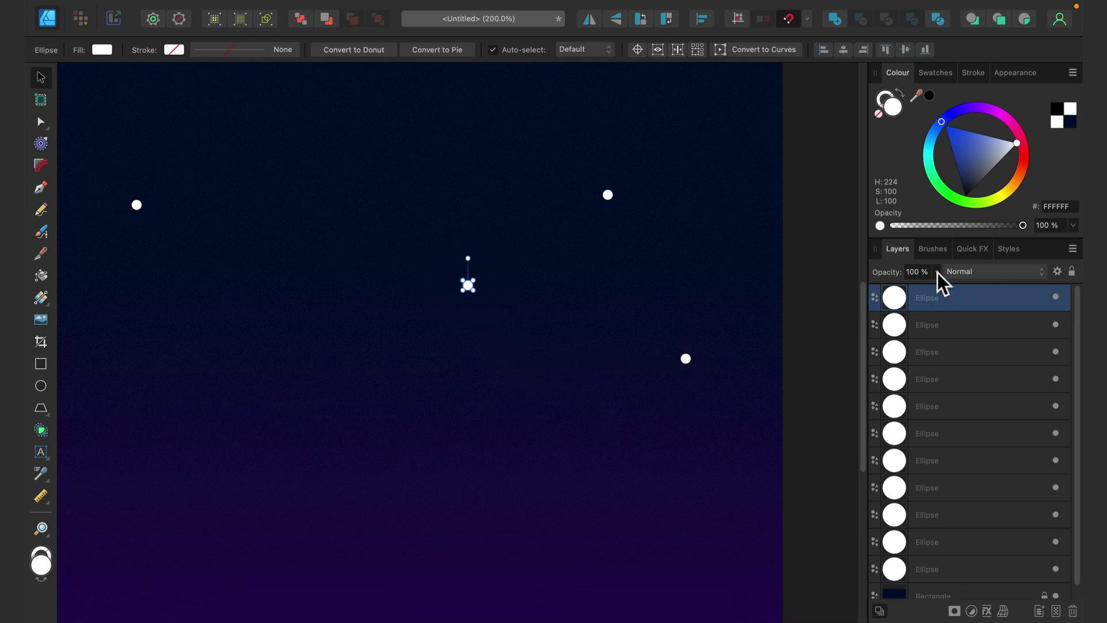
Set the last circle's blend mode to Overlay and scatter duplicates of it across the upper sky.
left_click(989, 271)
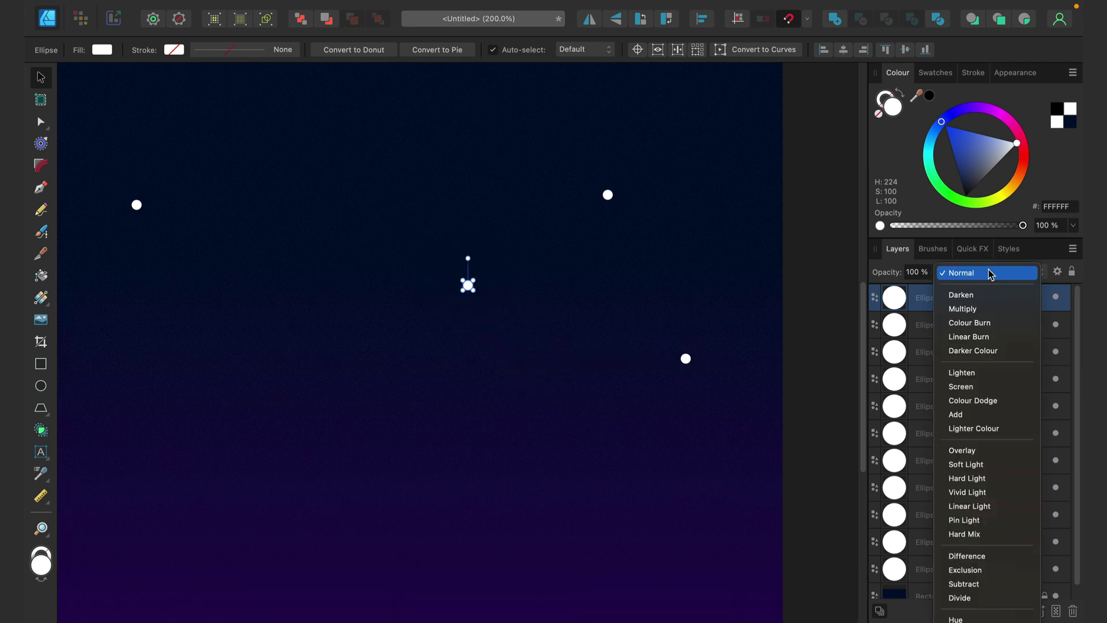
left_click(1013, 455)
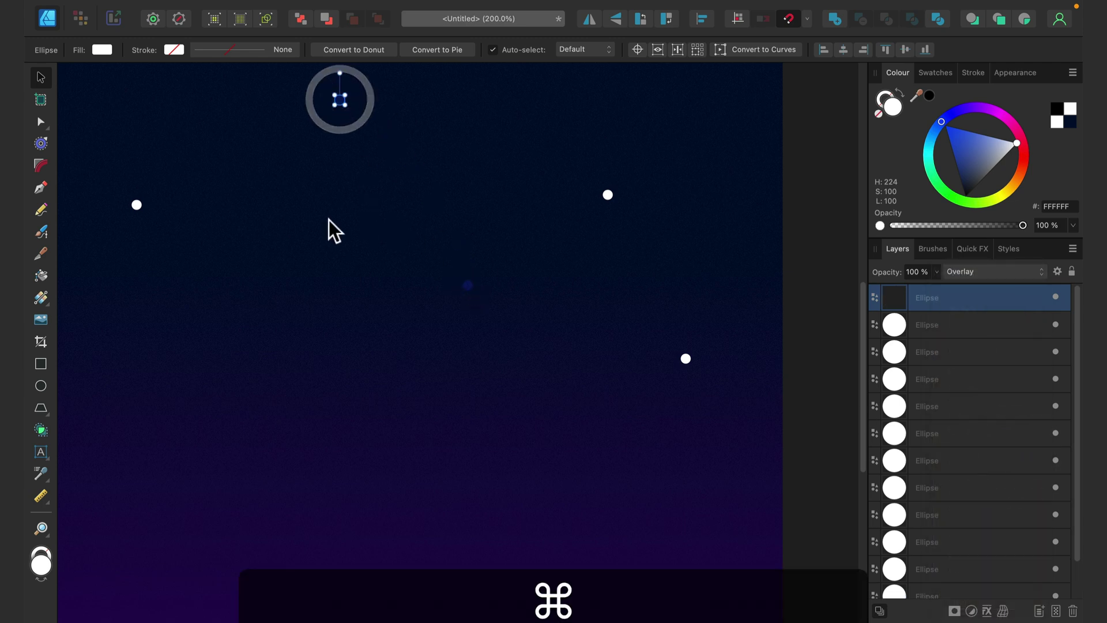
left_click_drag(288, 197, 406, 384)
left_click_drag(458, 290, 489, 260)
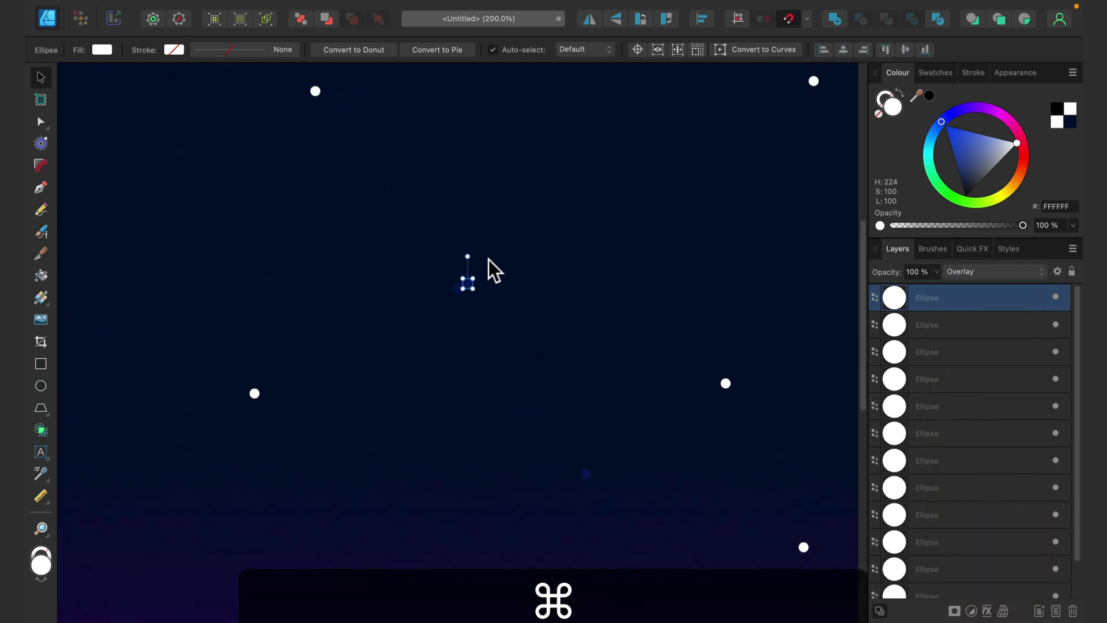
left_click(702, 105)
left_click(794, 254)
left_click_drag(795, 254, 223, 202)
left_click_drag(250, 262, 638, 390)
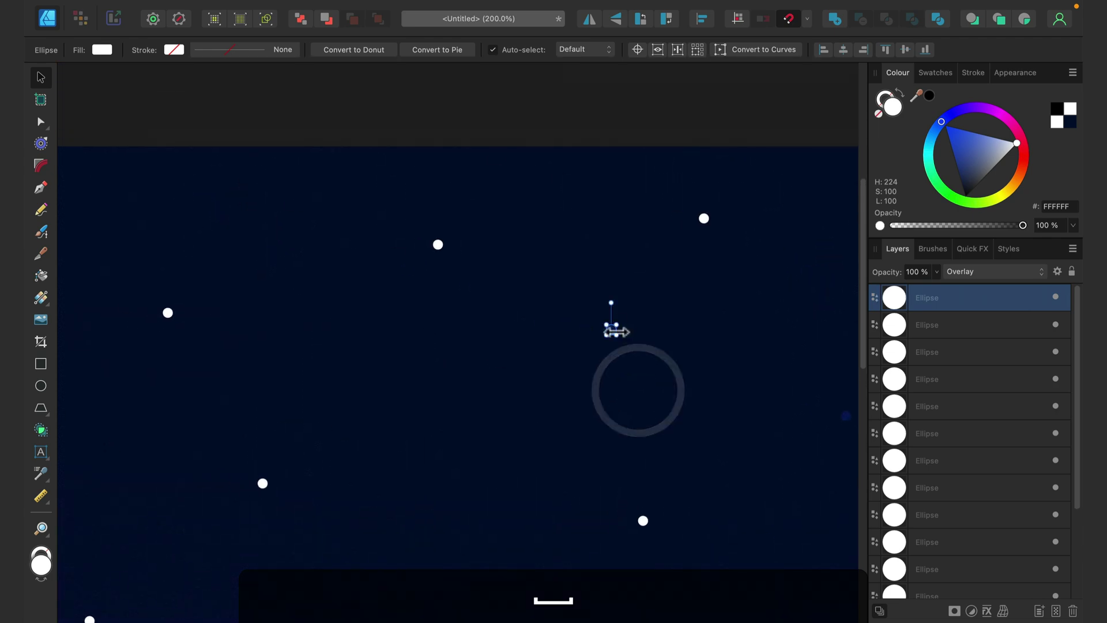
Scatter more duplicates of the Overlay circle across the artboard's left side and the lower sky.
left_click_drag(613, 331, 374, 455)
left_click_drag(486, 387, 359, 178)
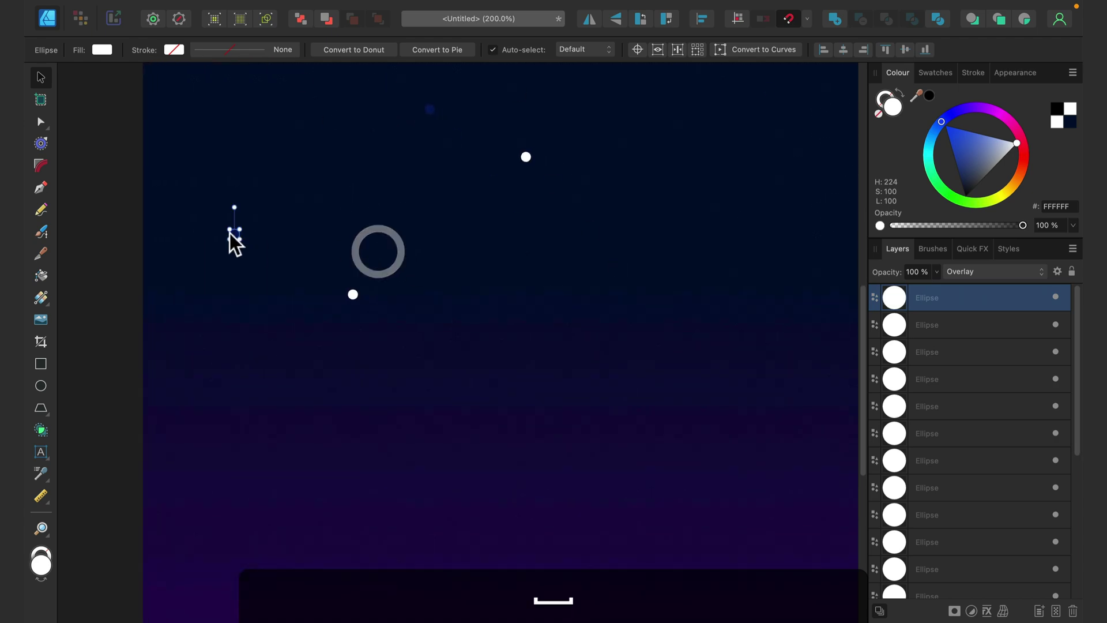
left_click_drag(236, 234, 347, 289)
left_click(304, 231)
left_click_drag(306, 231, 671, 489)
left_click(367, 287)
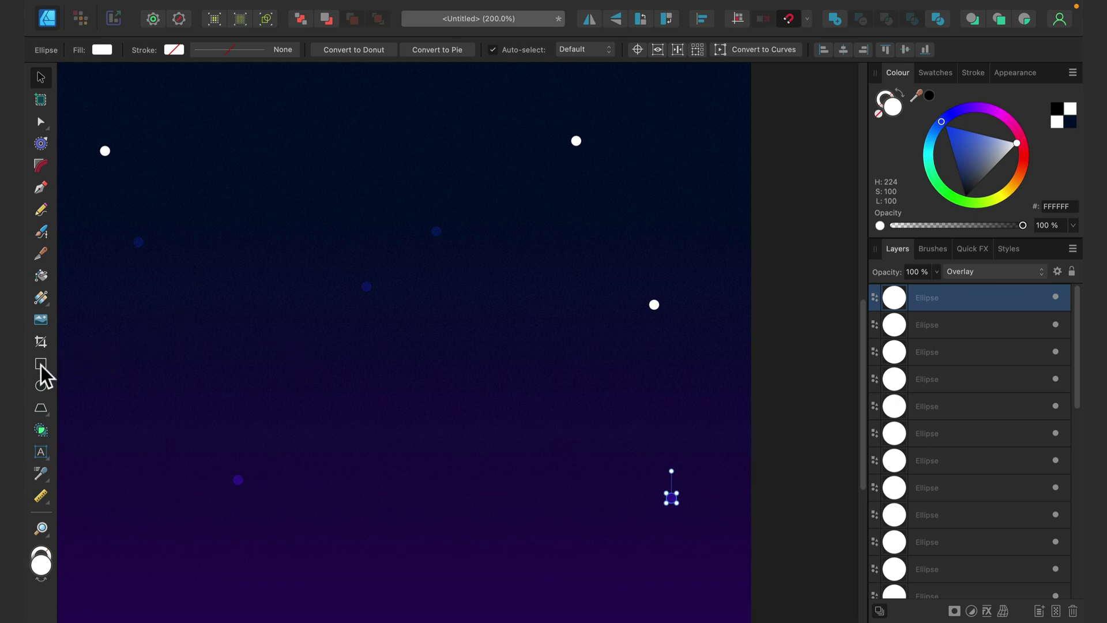
Draw a white star with the Star Tool in the upper sky and set its points to 4.
left_click(40, 407)
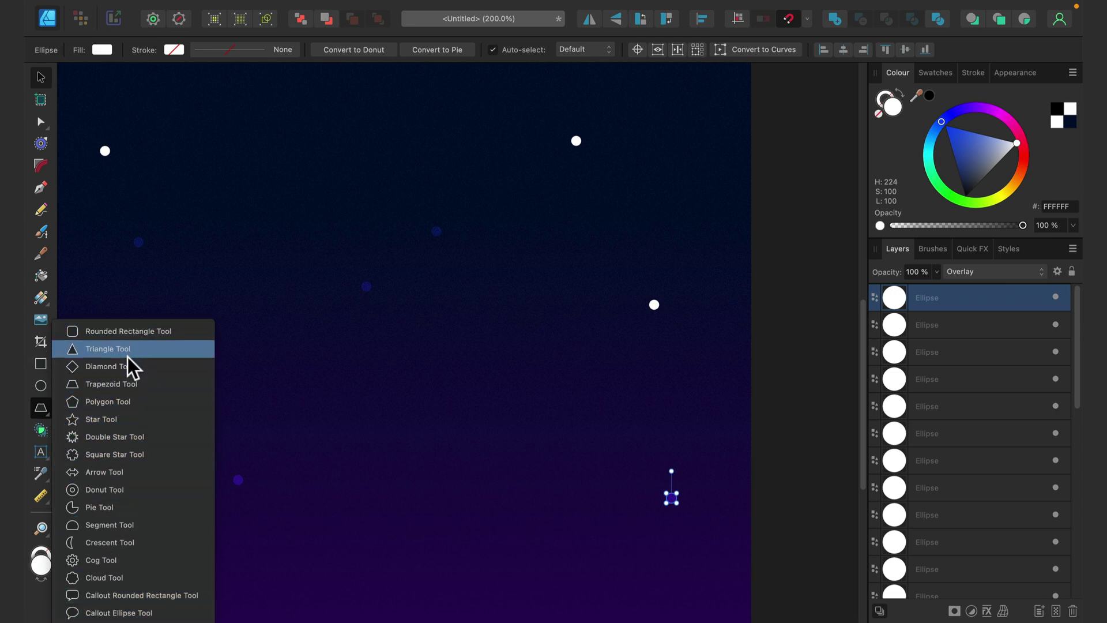
left_click(102, 420)
left_click_drag(225, 138, 287, 229)
key("shift")
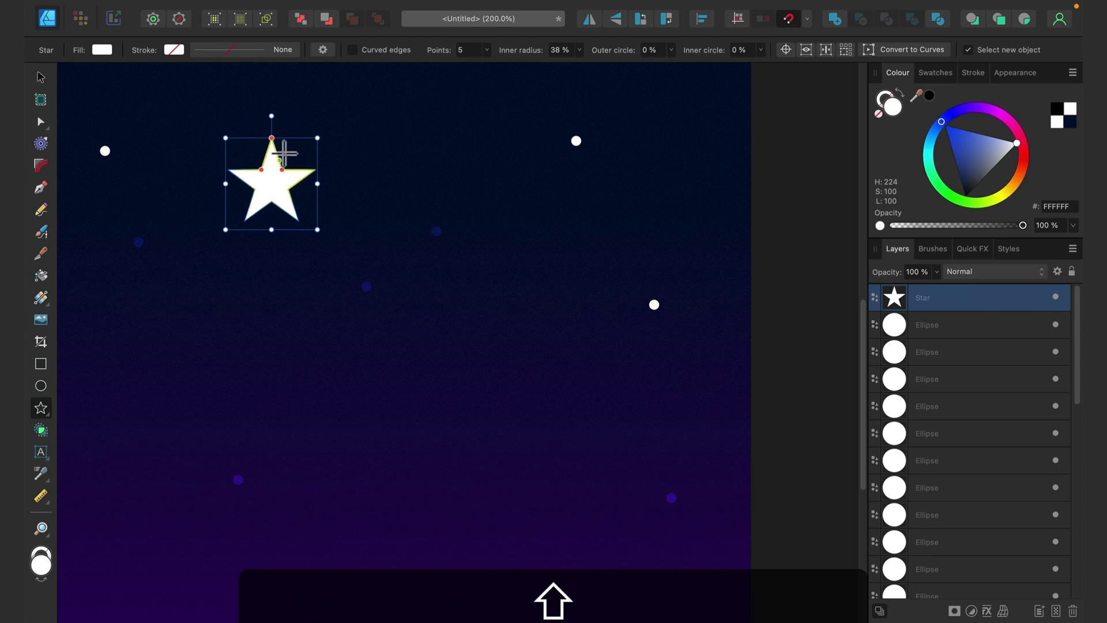
left_click(487, 50)
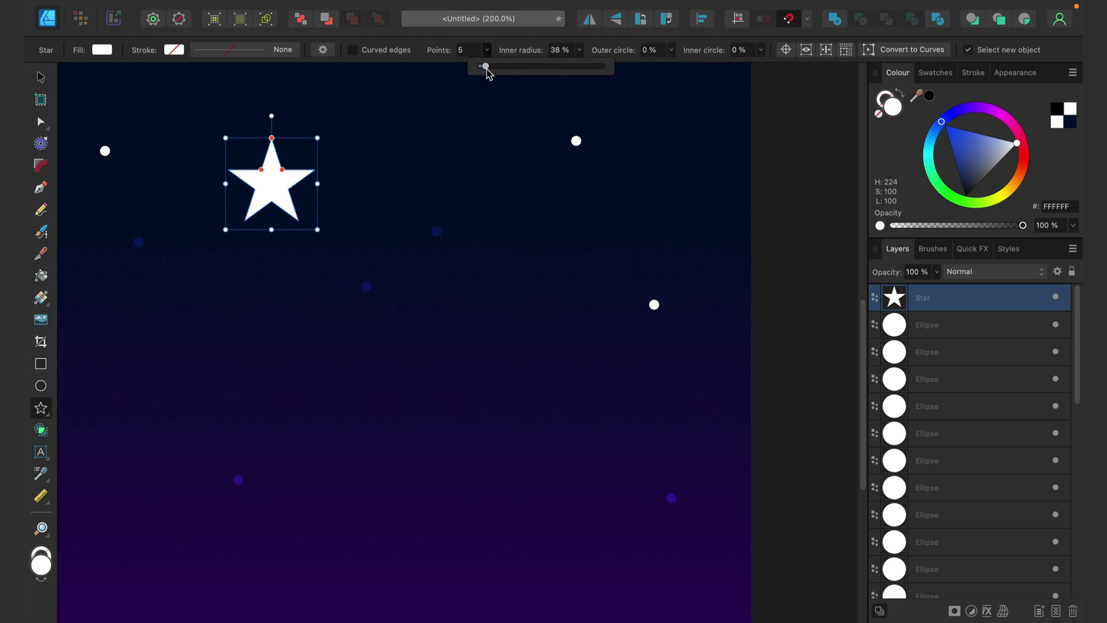
left_click_drag(486, 68, 483, 68)
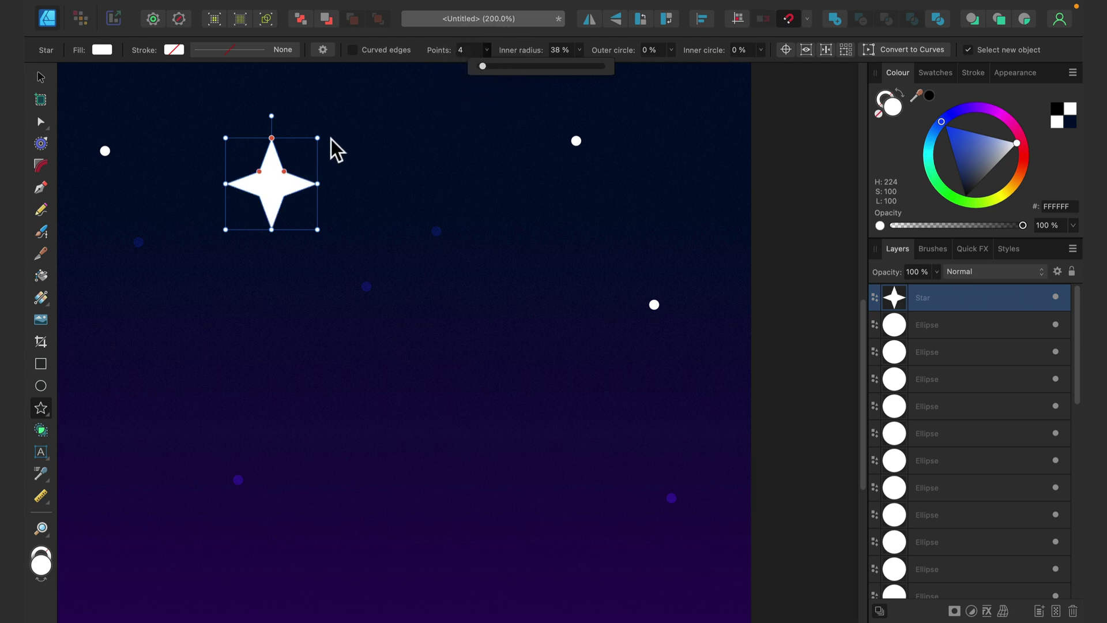
Shrink the four-pointed star to a tiny size and scatter duplicates of it over the artboard's right part.
left_click(39, 74)
left_click_drag(317, 138, 446, 236)
key("super+j")
left_click_drag(392, 320, 152, 484)
key("super+j")
key("super+j")
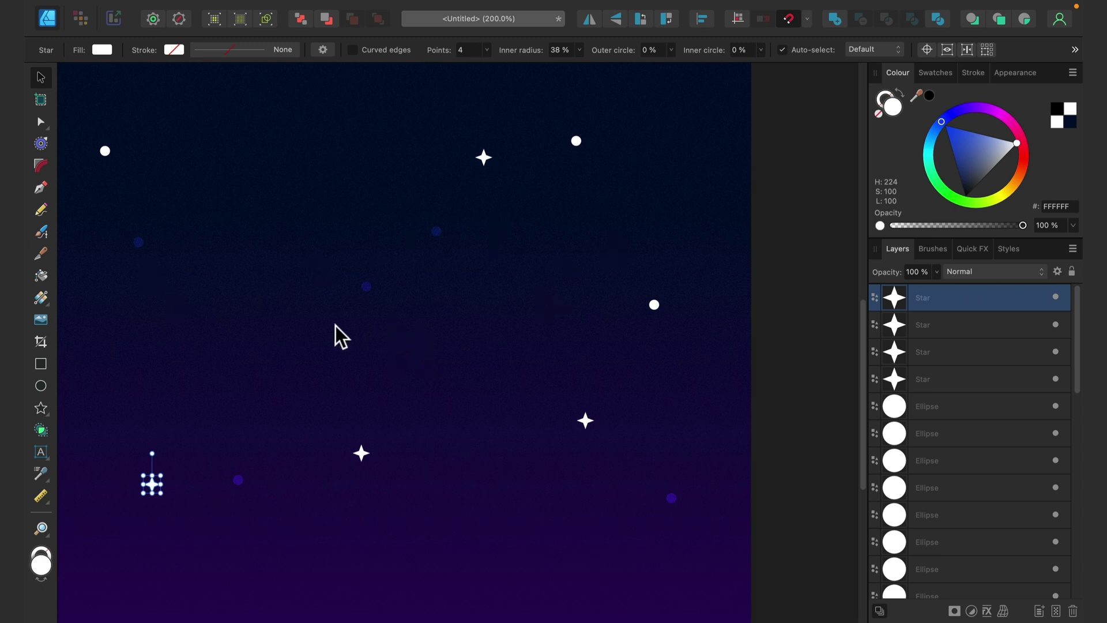
Scatter five more duplicates of the white four-pointed star across the middle and lower-left sky.
key("space")
left_click_drag(155, 373, 798, 355)
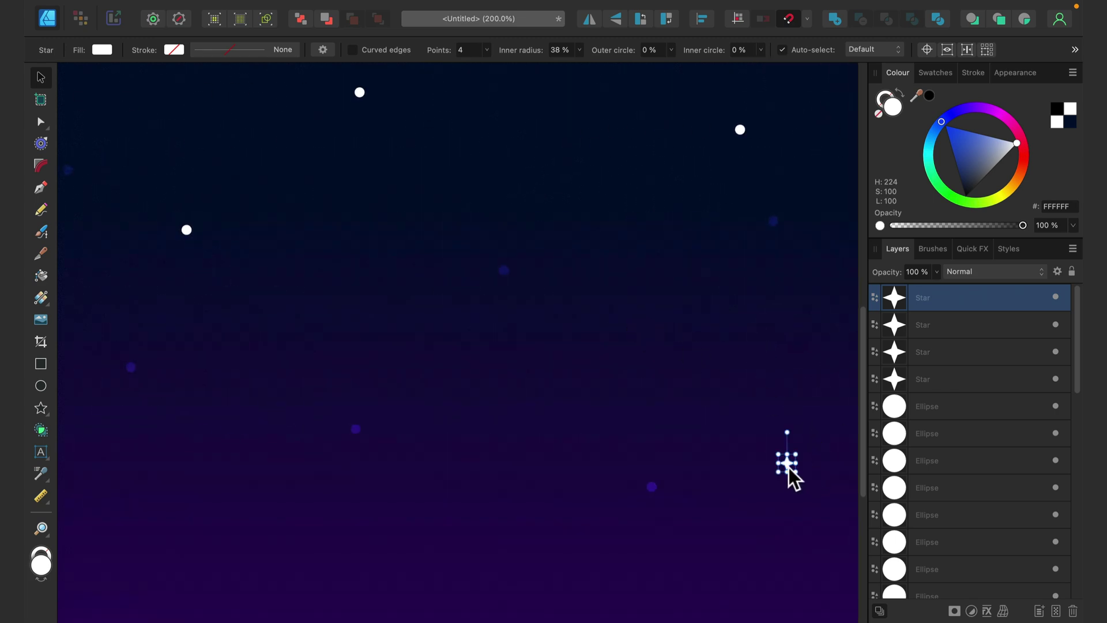
left_click_drag(788, 469, 761, 448)
left_click_drag(498, 492, 497, 494)
left_click_drag(672, 279, 479, 119)
left_click_drag(497, 491, 367, 293)
left_click_drag(367, 293, 166, 455)
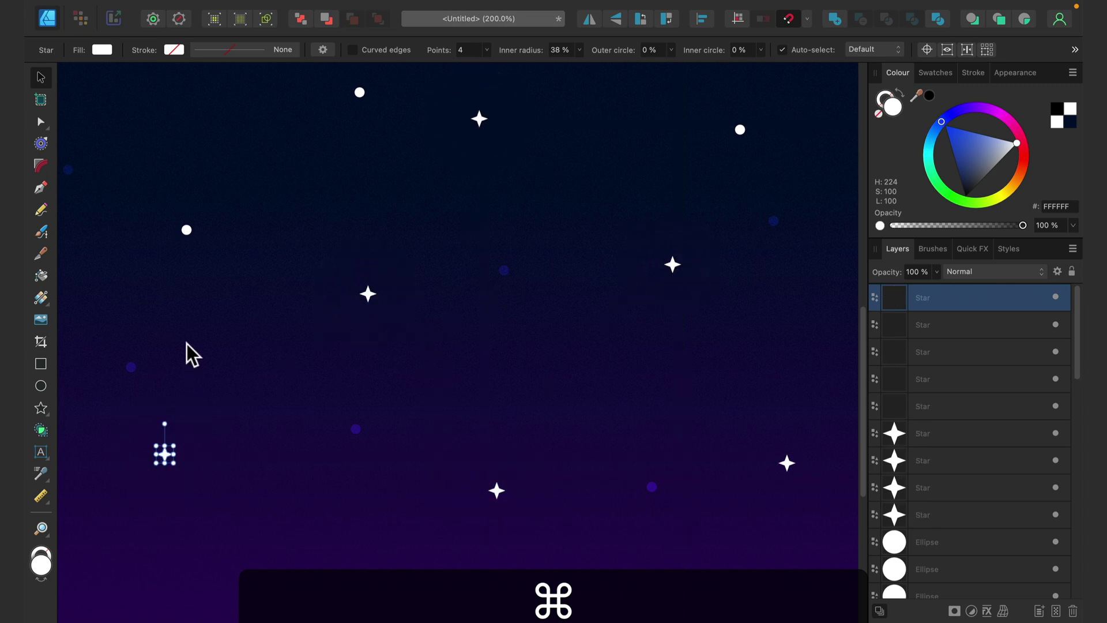
Place duplicates of the white four-pointed star in the empty areas of the artboard's upper-left sky.
key("space")
left_click_drag(181, 327, 450, 432)
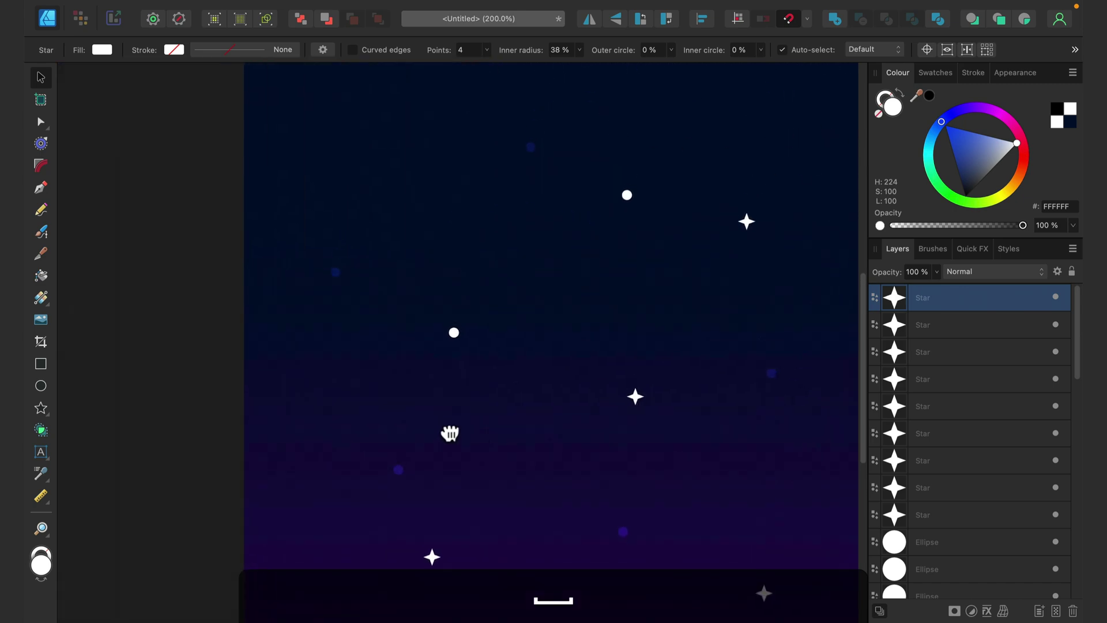
left_click_drag(432, 557, 648, 109)
key("space")
left_click_drag(593, 191, 316, 495)
left_click_drag(338, 372, 146, 162)
key("space")
left_click_drag(212, 329, 286, 296)
Place further white four-pointed star duplicates across the upper-middle and right part of the sky.
left_click_drag(236, 144, 697, 433)
key("space")
left_click_drag(755, 390, 289, 387)
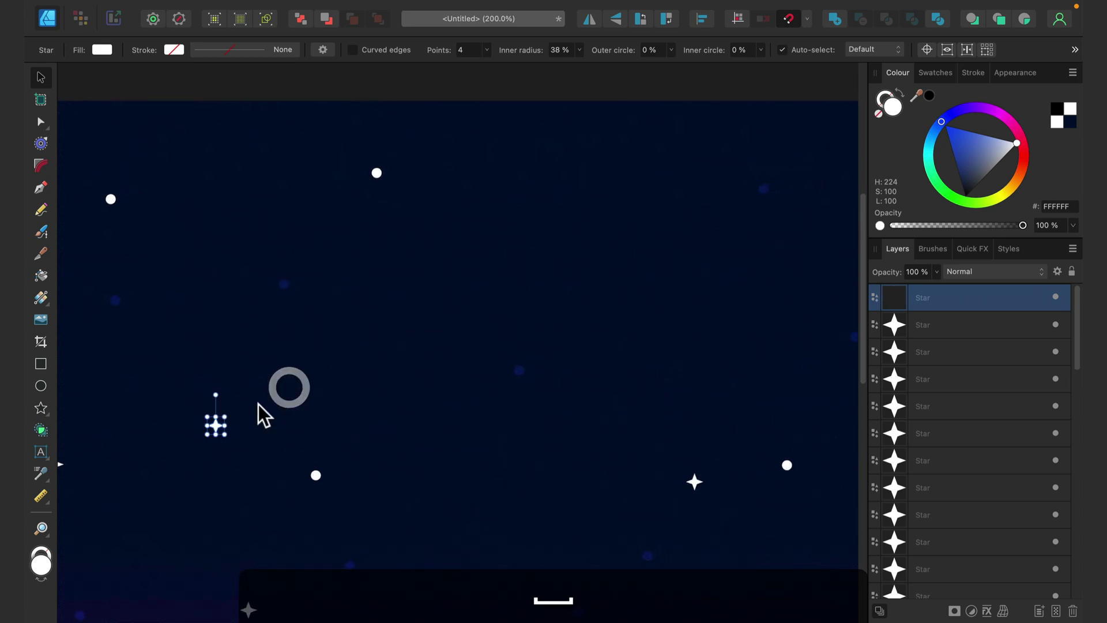
left_click_drag(217, 426, 621, 410)
key("space")
left_click_drag(764, 388, 356, 321)
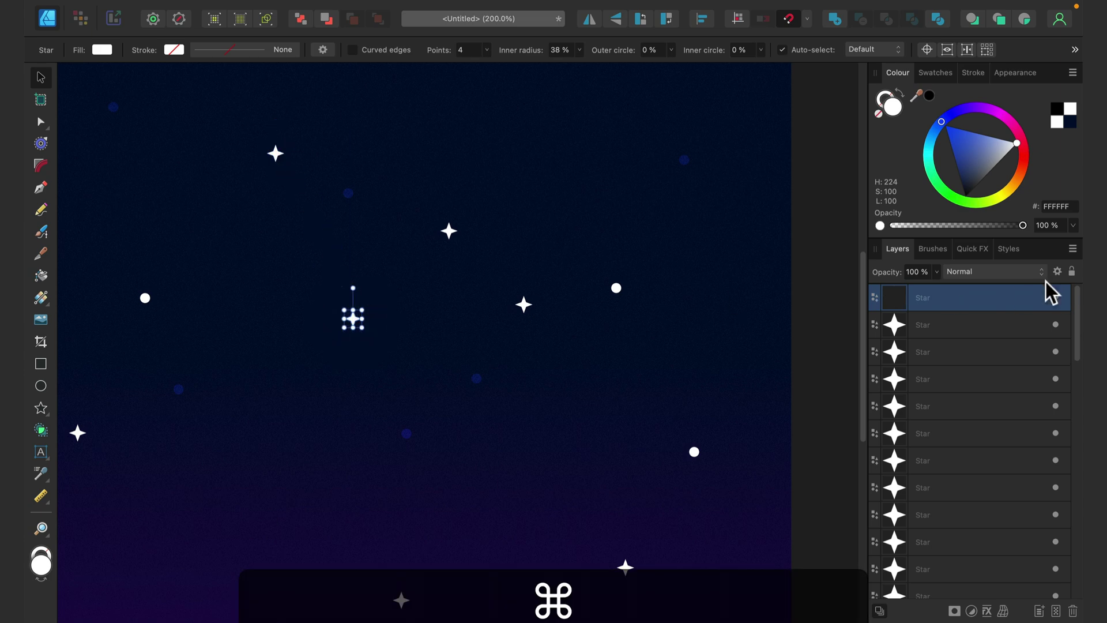
Set the newest four-pointed star's blend mode to Overlay and place duplicates of it around the middle of the sky.
left_click(997, 270)
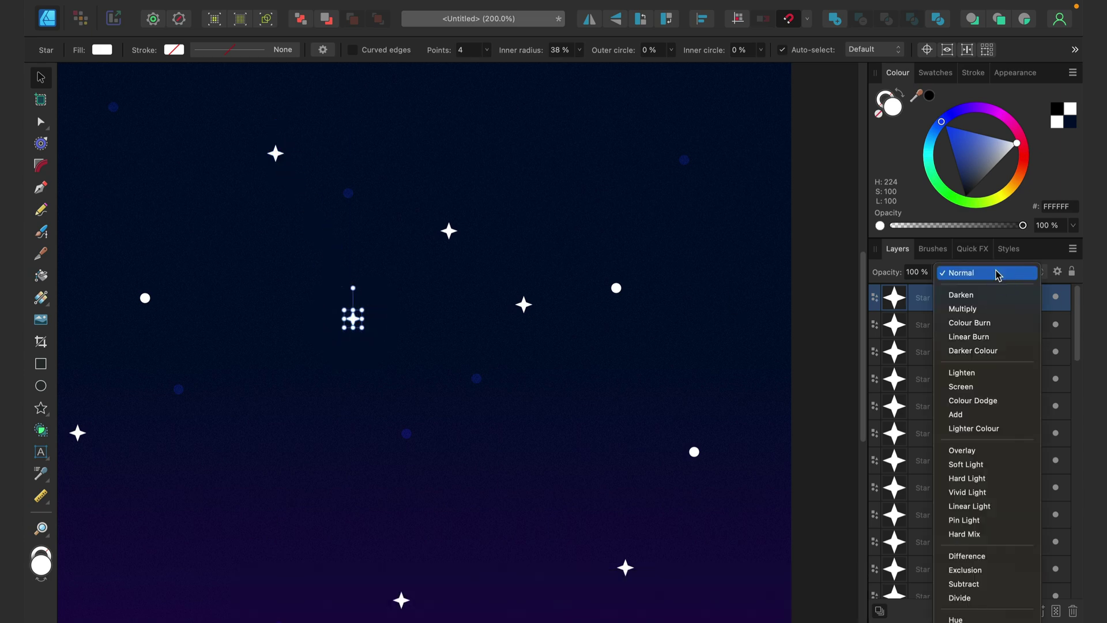
left_click(975, 451)
left_click_drag(354, 328, 308, 254)
key("space")
left_click_drag(250, 357, 596, 470)
left_click_drag(658, 376, 579, 338)
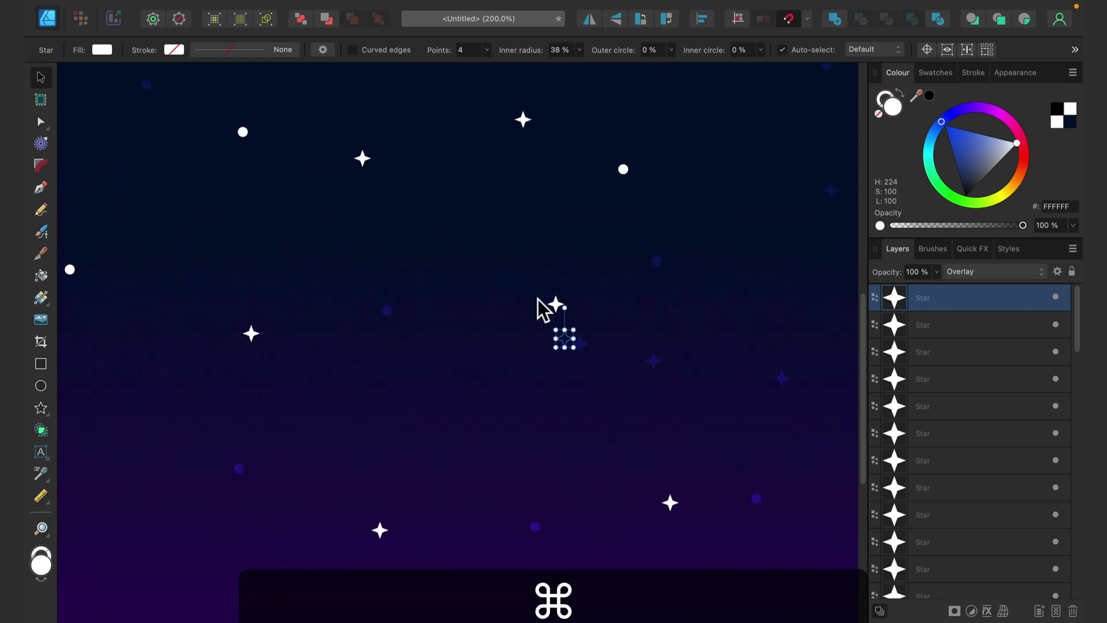
Scatter duplicates of the Overlay four-pointed star across the lower-left and upper-left areas of the artboard.
left_click_drag(477, 221, 355, 446)
key("space")
left_click_drag(434, 434, 709, 432)
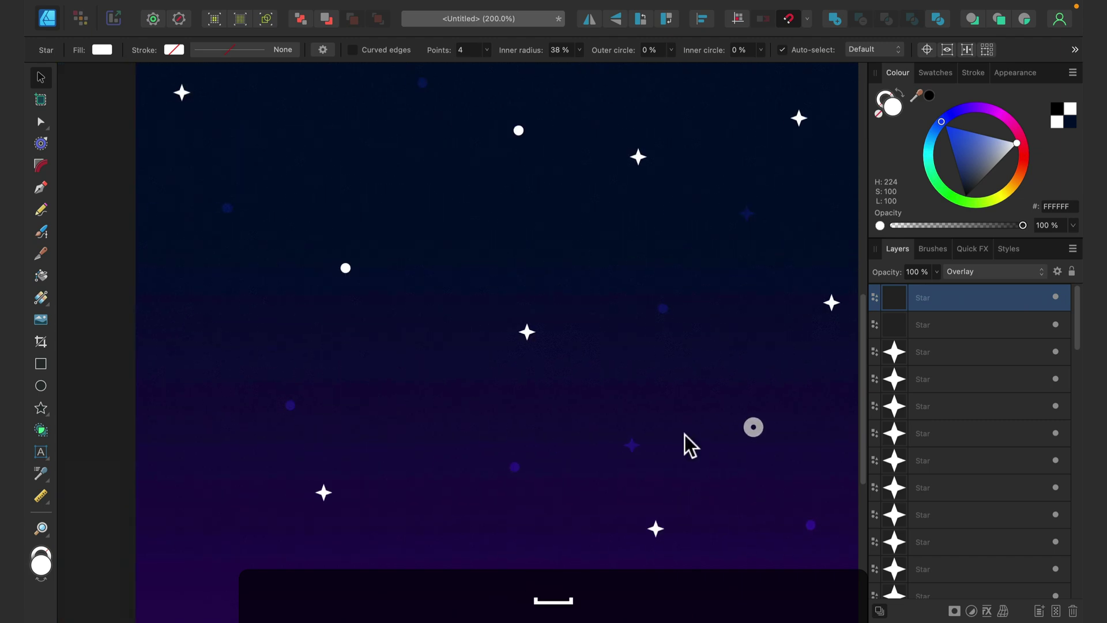
left_click_drag(636, 454, 491, 265)
key("space")
key("space")
left_click_drag(275, 290, 230, 324)
left_click_drag(386, 323, 333, 321)
left_click_drag(274, 297, 548, 241)
Fill the gaps in the upper-middle and right sky with more Overlay four-pointed star duplicates.
key("space")
left_click_drag(748, 401, 477, 388)
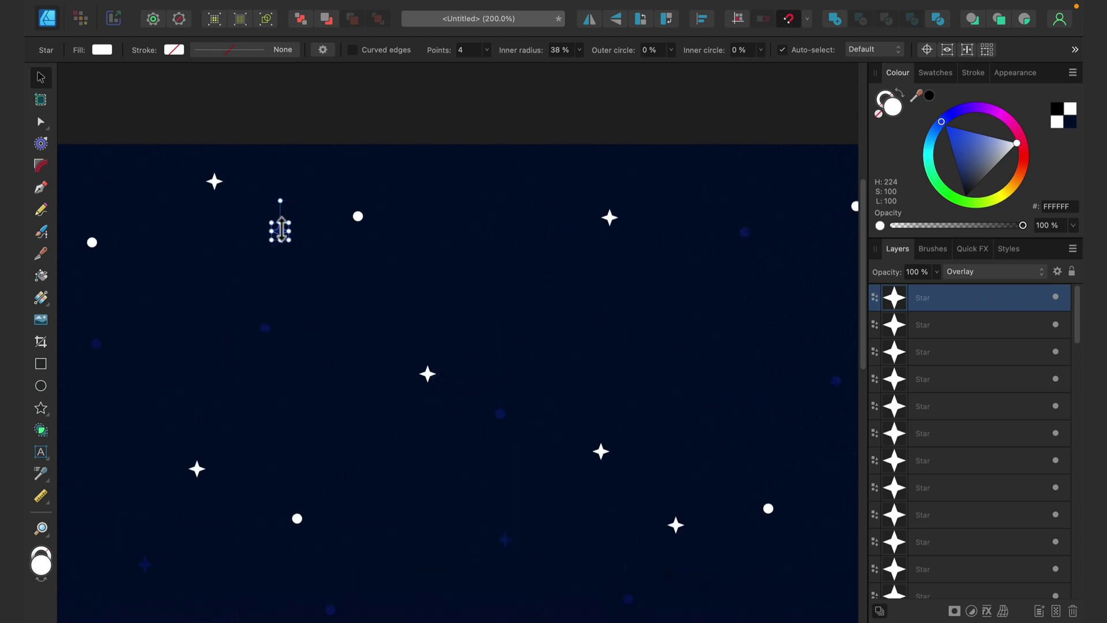
left_click_drag(287, 241, 478, 339)
left_click_drag(534, 316, 531, 314)
key("space")
left_click_drag(597, 372, 278, 404)
left_click_drag(209, 337, 579, 299)
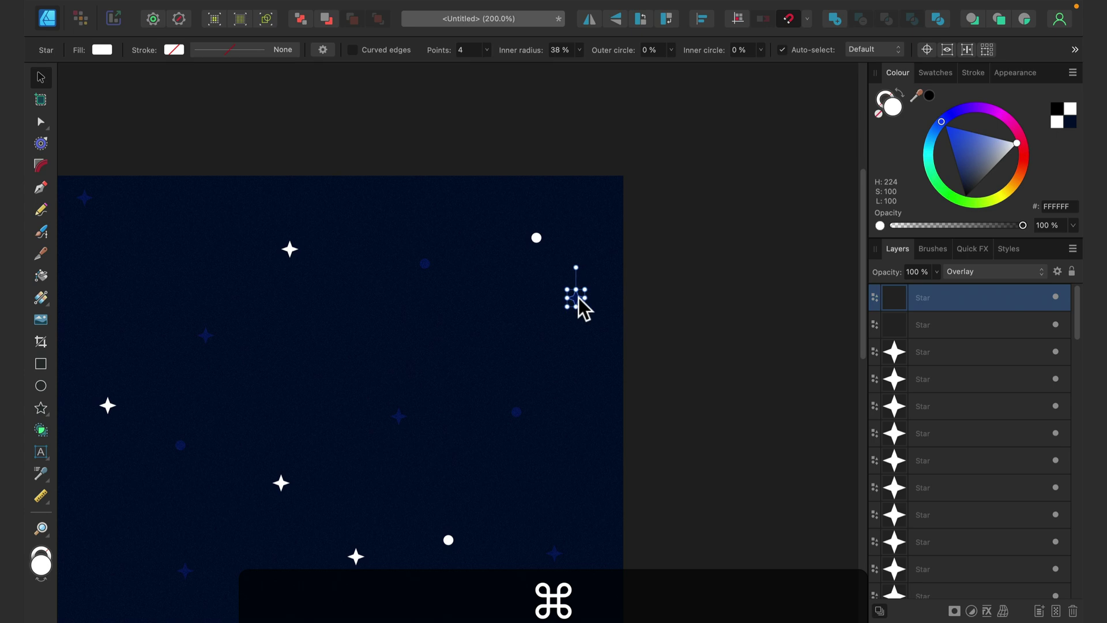
scroll(554, 454, "down", 5)
left_click_drag(609, 170, 496, 505)
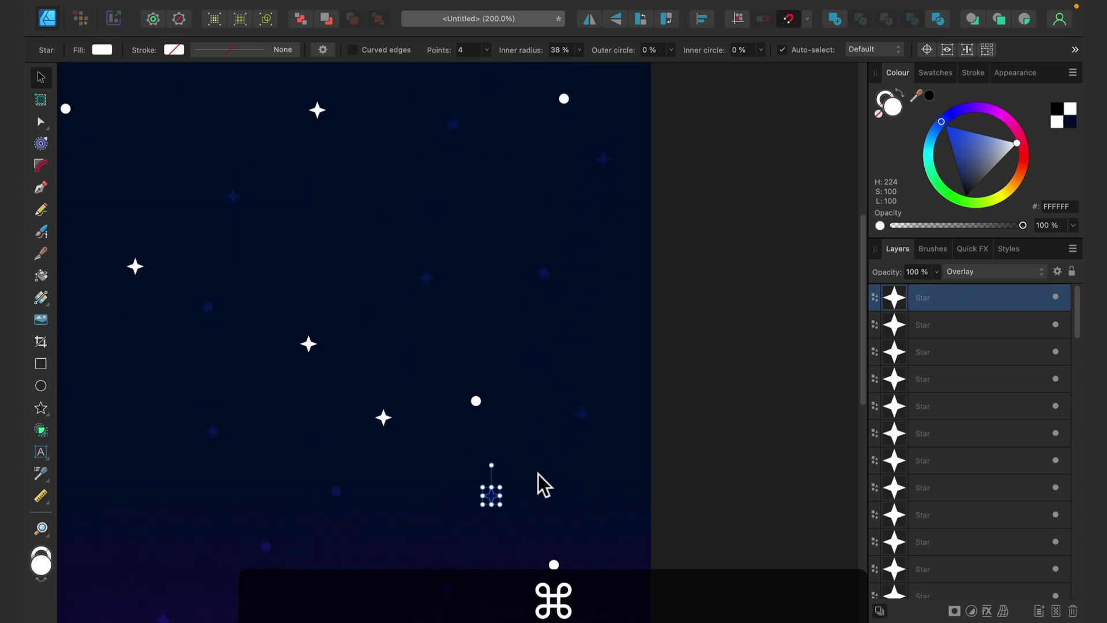
Select all circles and four-pointed stars on the artboard and group them.
key("super+minus")
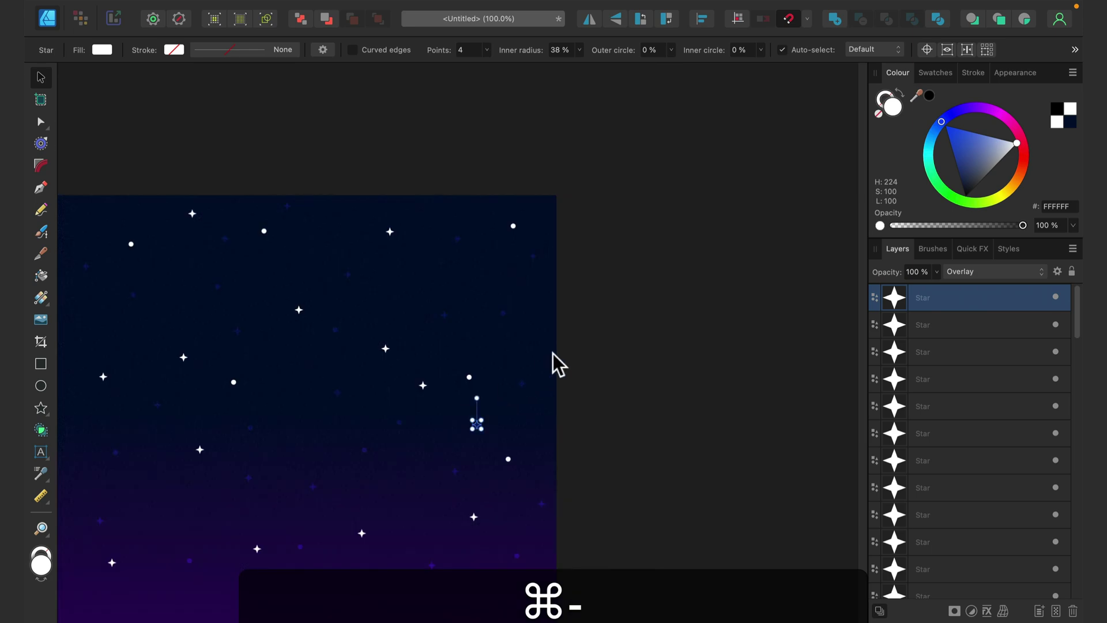
key("space")
left_click_drag(563, 362, 816, 346)
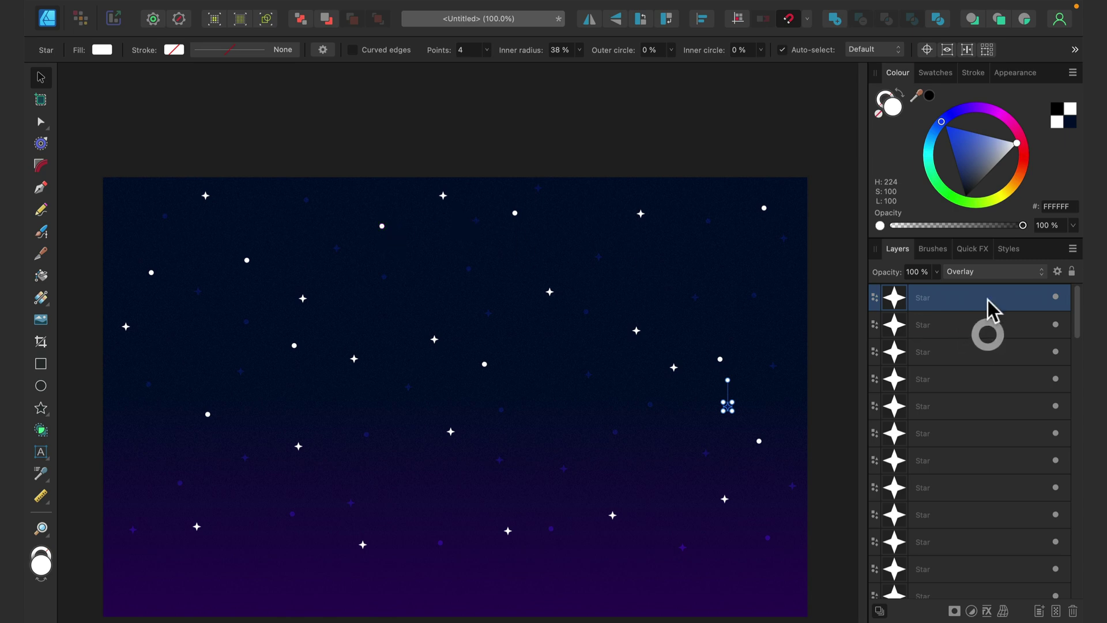
left_click(991, 326)
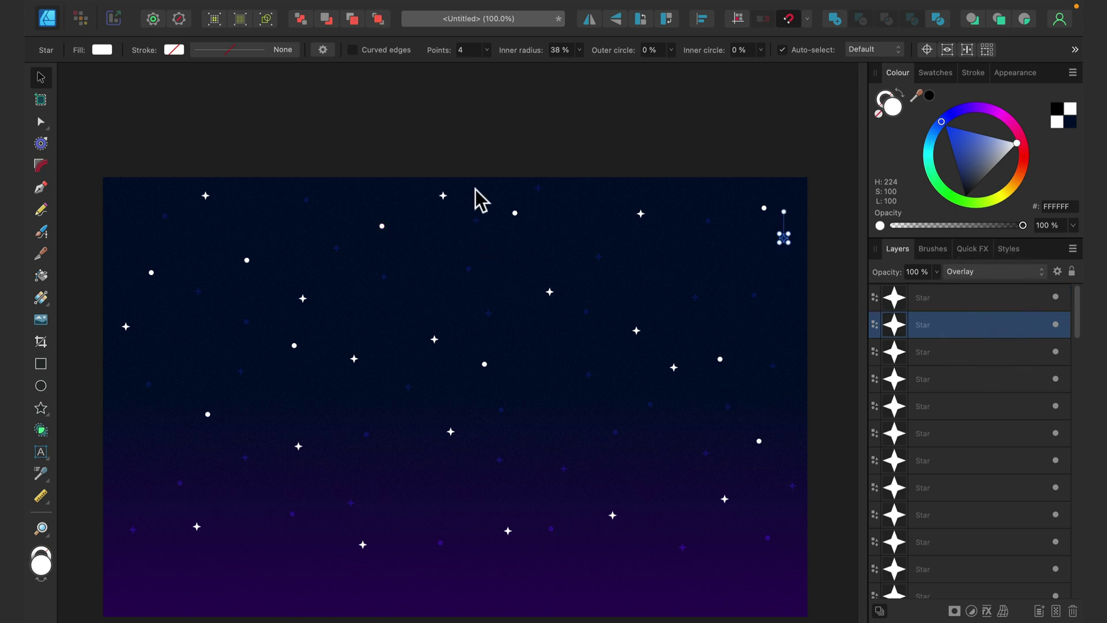
left_click(87, 140)
left_click_drag(75, 140, 825, 586)
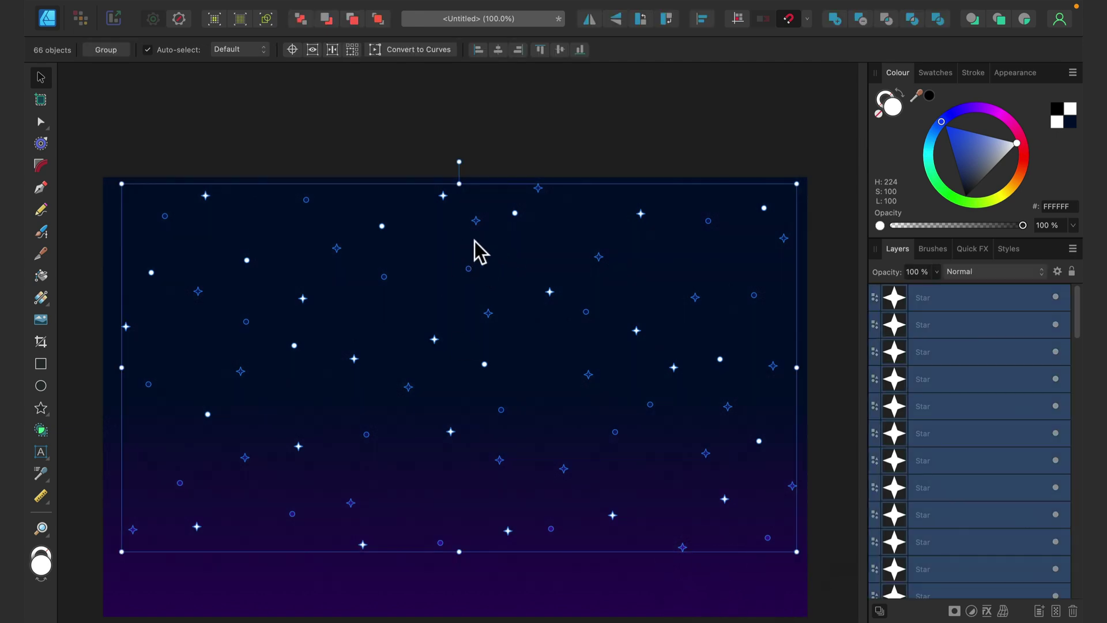
right_click(967, 297)
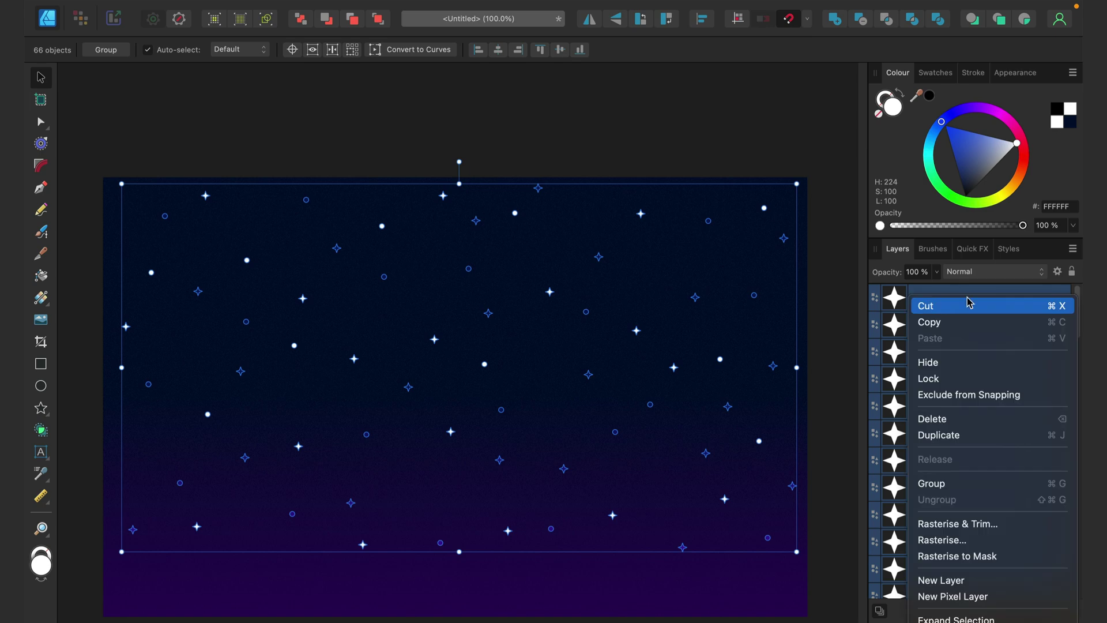
left_click(976, 485)
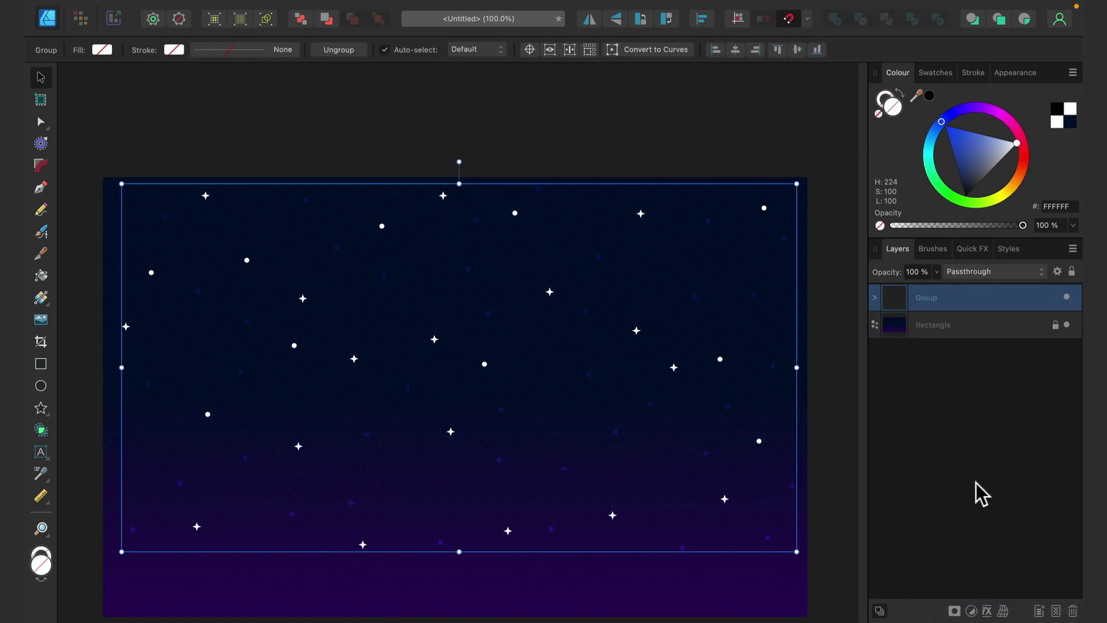
Rename the new group as stars.
double_click(931, 298)
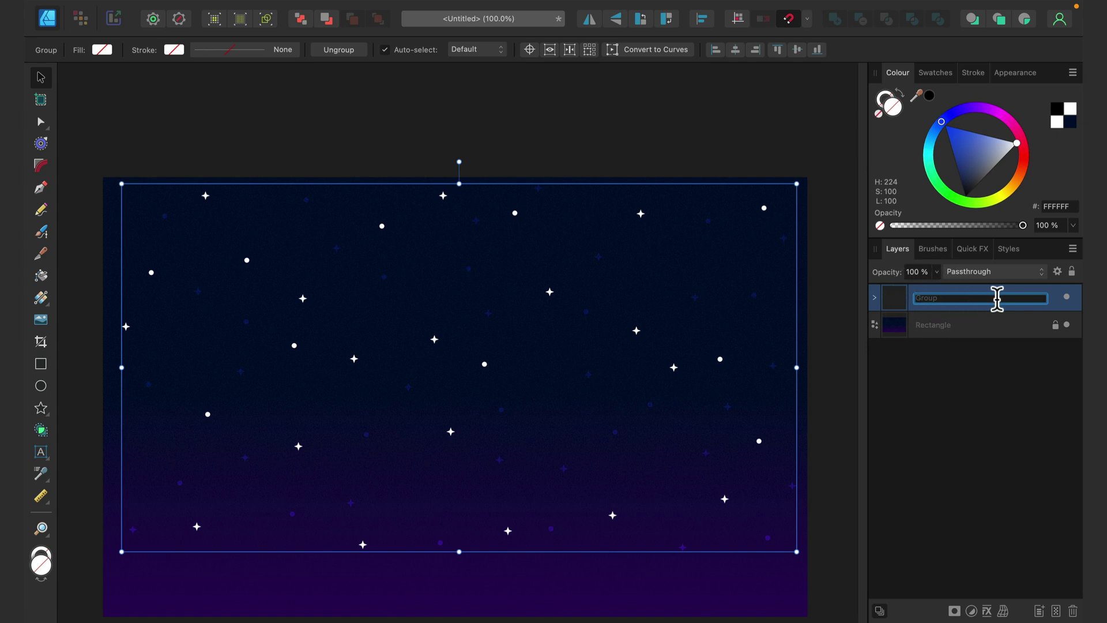
type("stars")
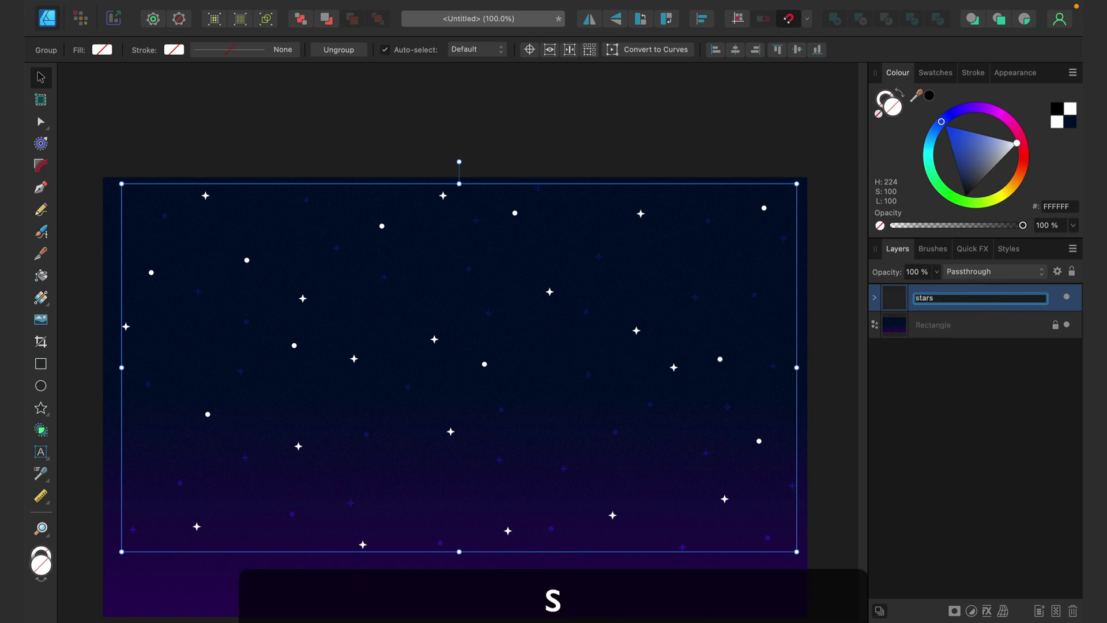
key("Return")
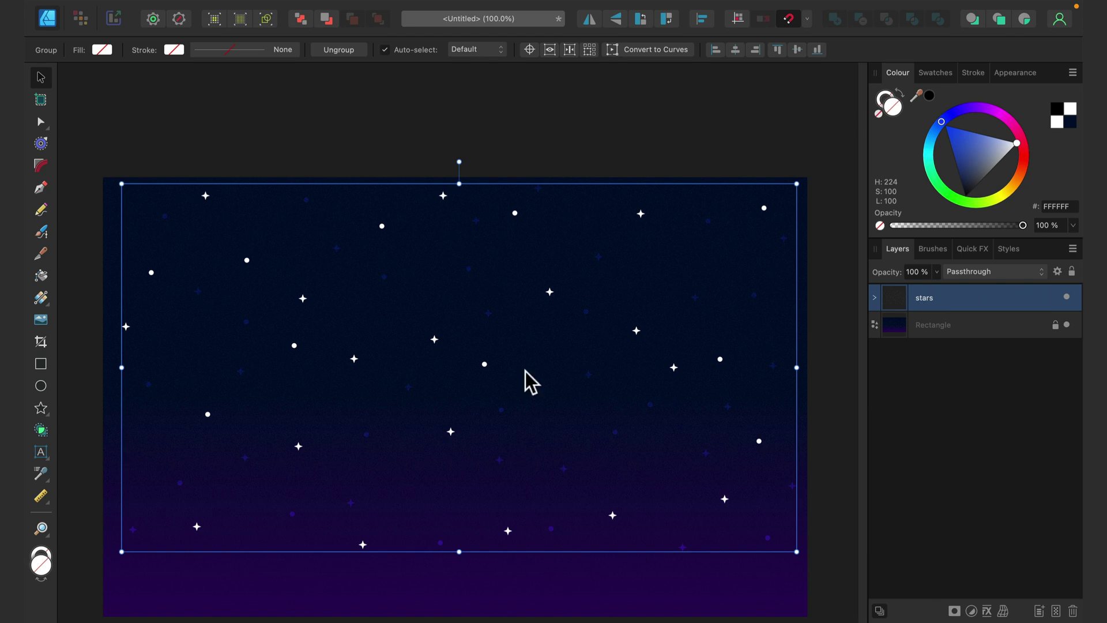
Add an Outer Glow effect to the stars group with a radius of about 30.4 px and Overlay blend mode.
left_click(988, 611)
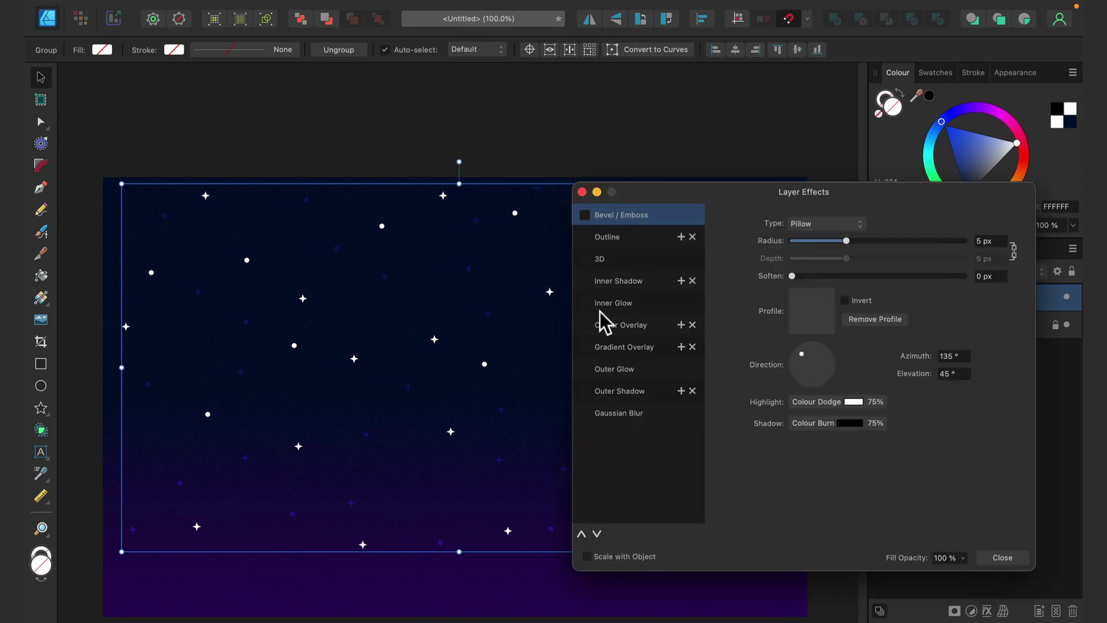
left_click(640, 369)
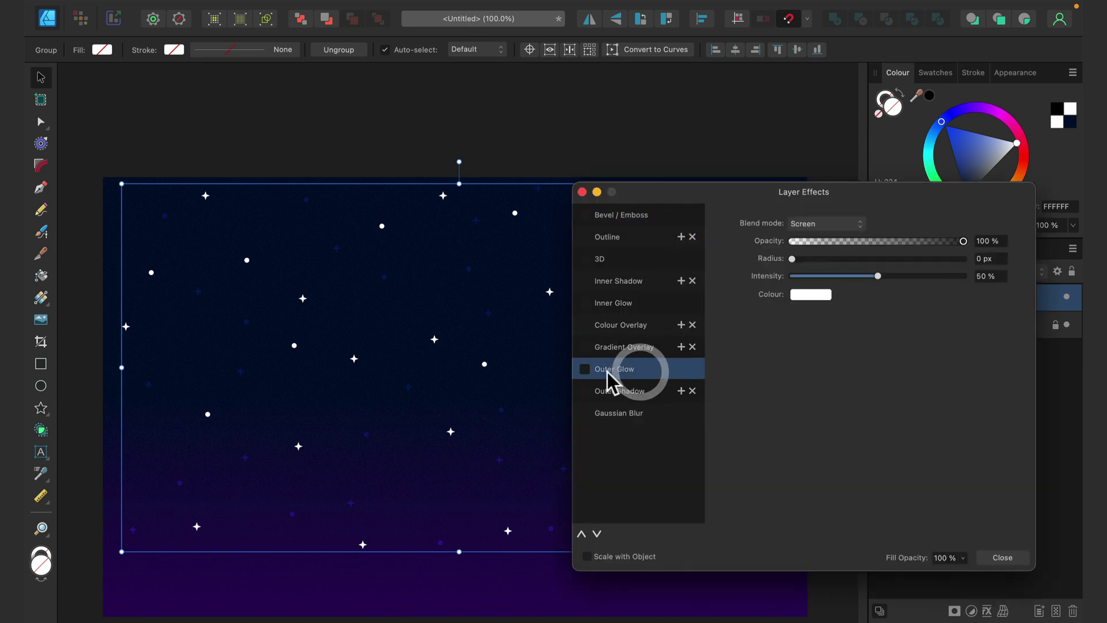
left_click(584, 369)
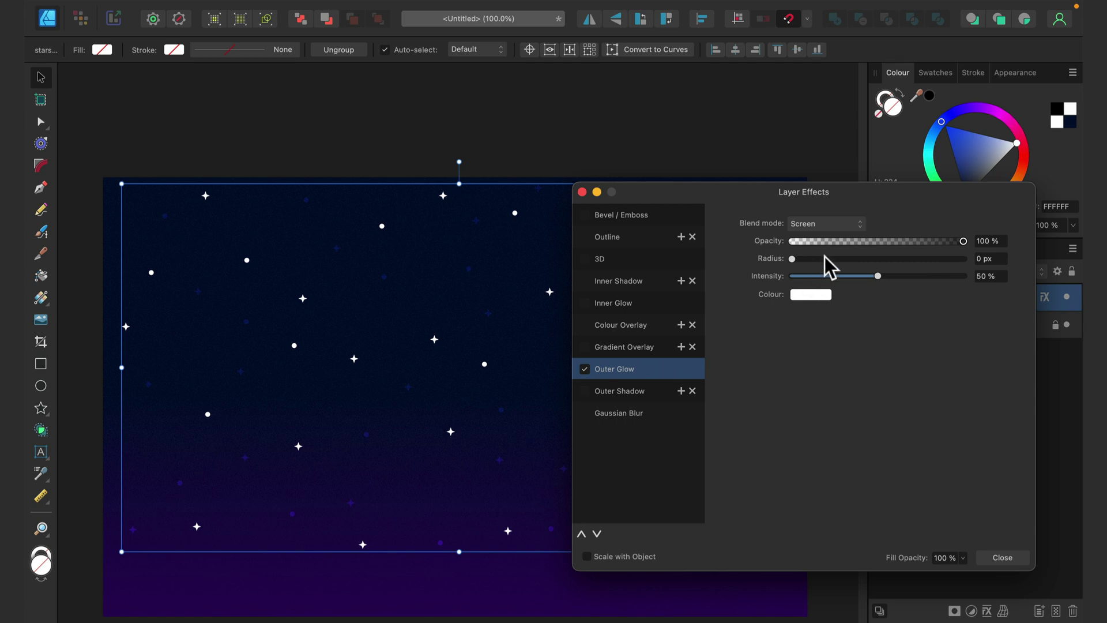
left_click_drag(821, 258, 907, 269)
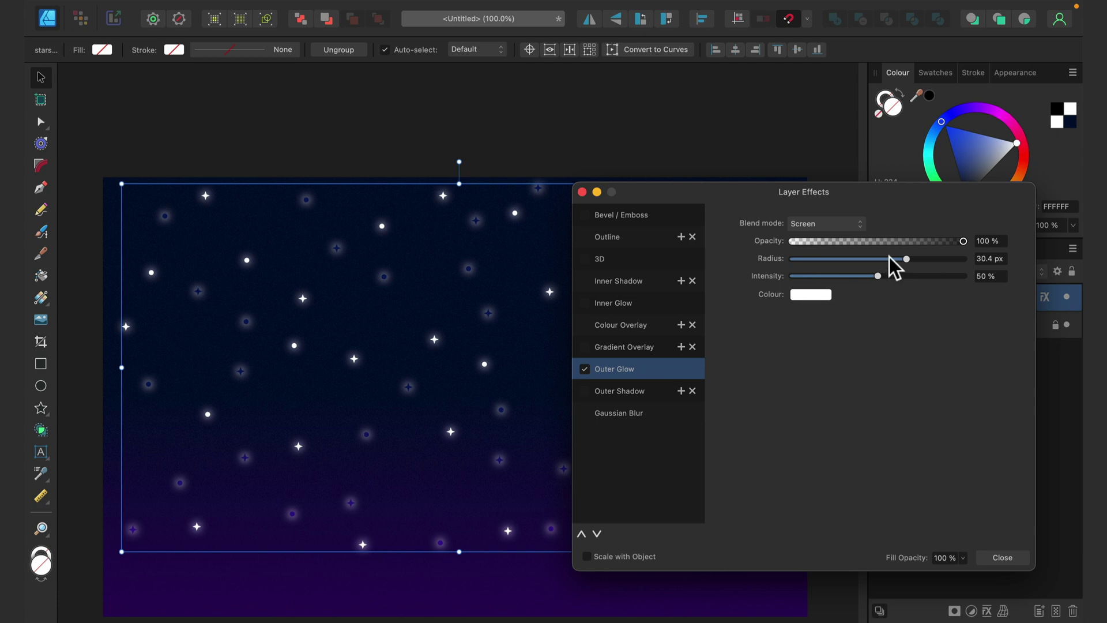
left_click(856, 223)
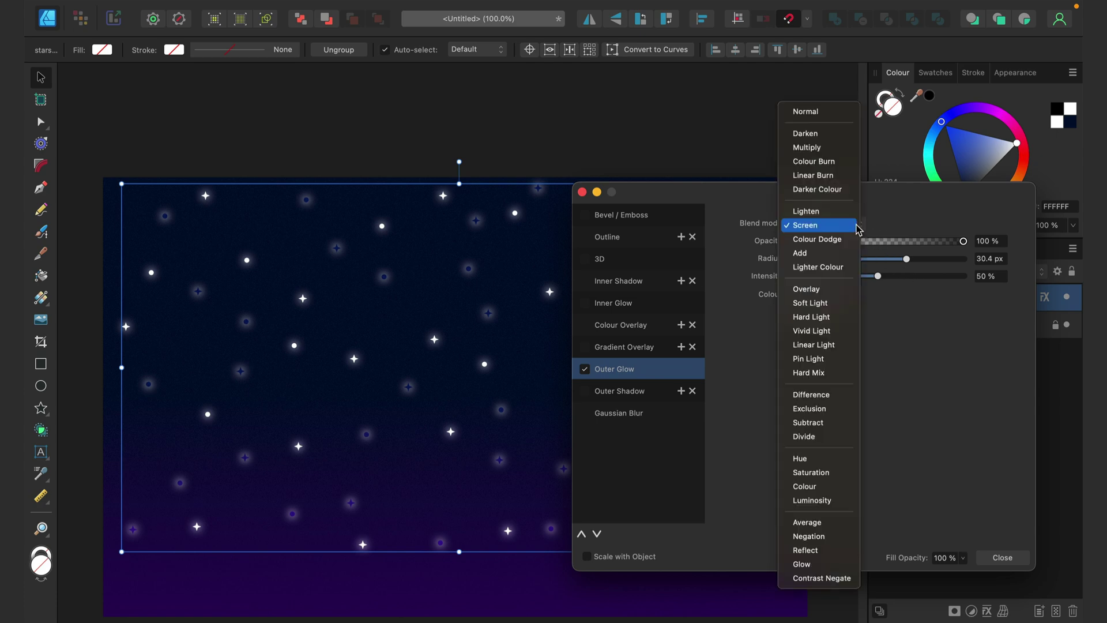
left_click(844, 285)
left_click(1003, 557)
left_click(767, 153)
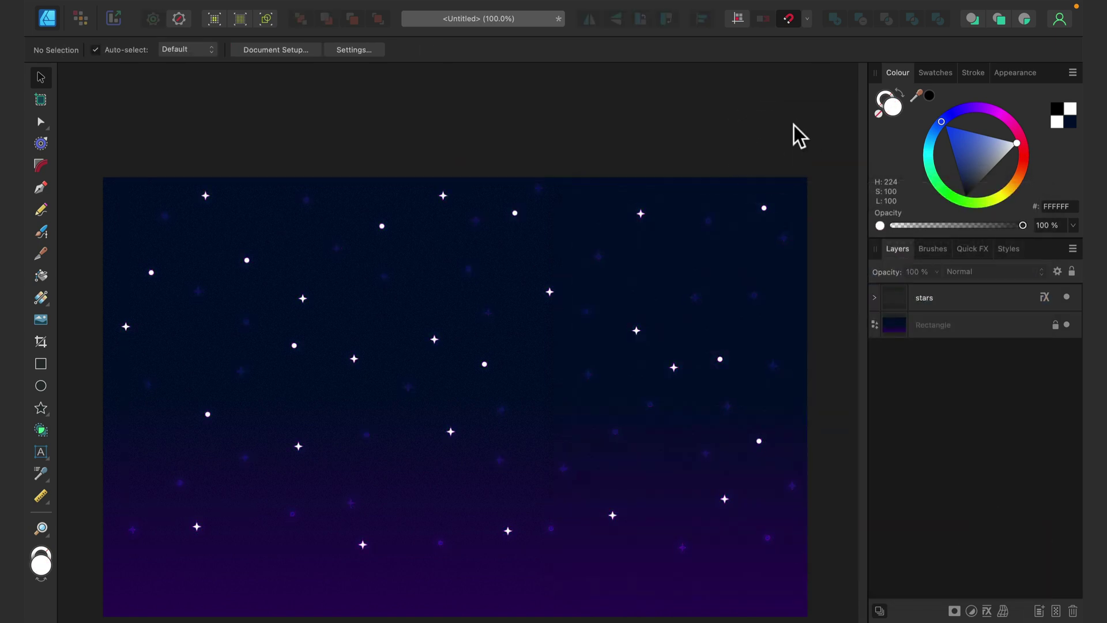
Lock the stars group and clear the selection.
left_click(964, 298)
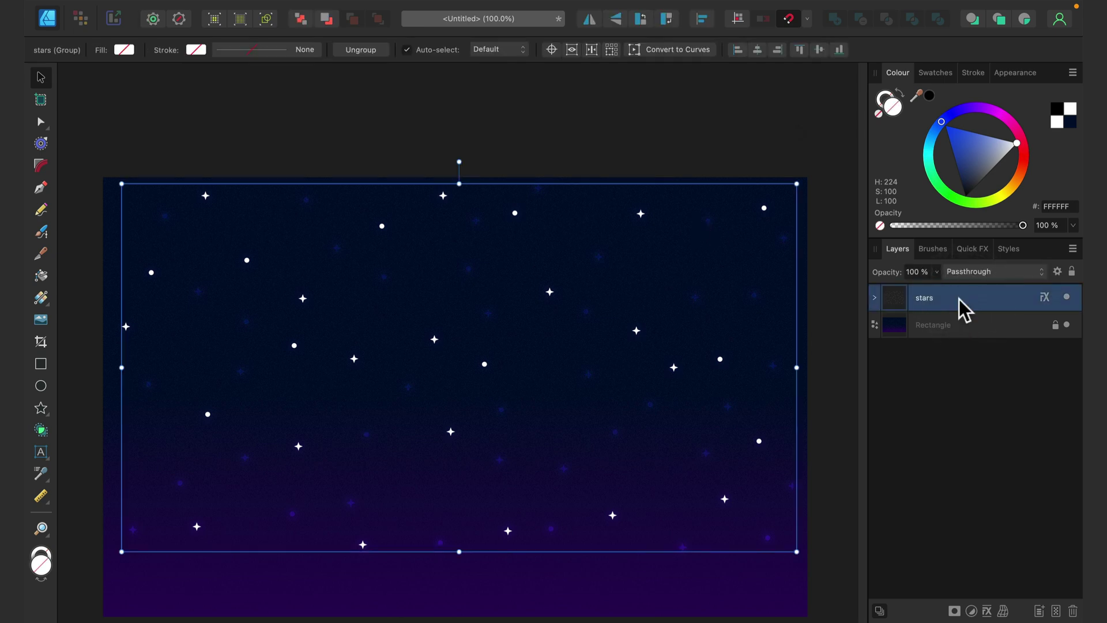
left_click(1072, 268)
left_click(759, 118)
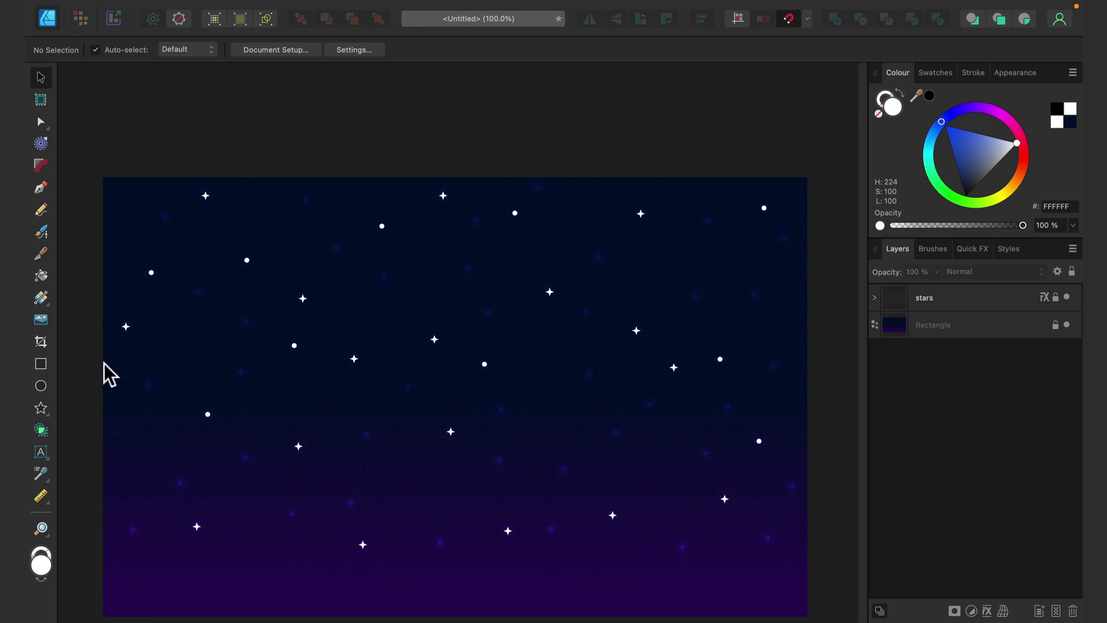
Draw a white rectangle over the upper part of the sky, extending past the artboard's top and both sides.
left_click(40, 364)
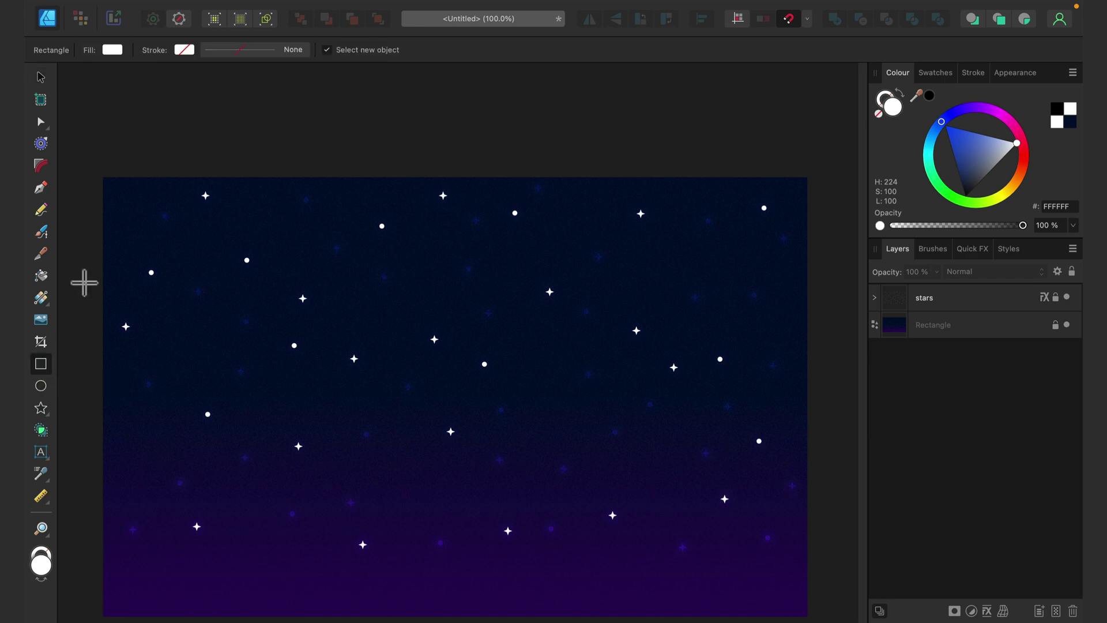
left_click_drag(62, 107, 823, 360)
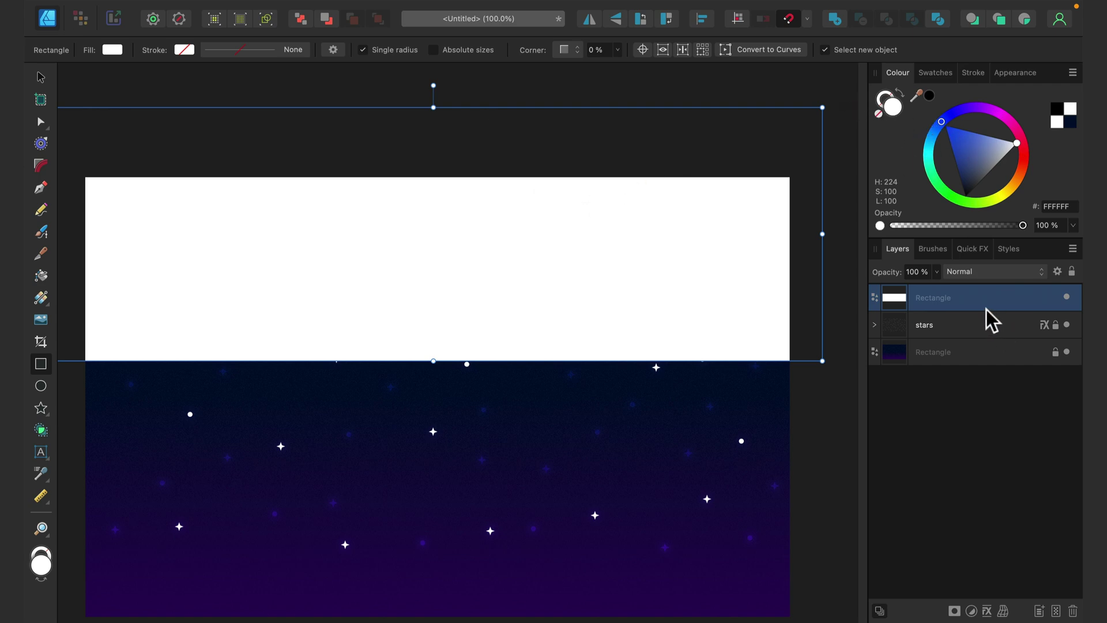
left_click(40, 75)
left_click_drag(564, 303, 571, 304)
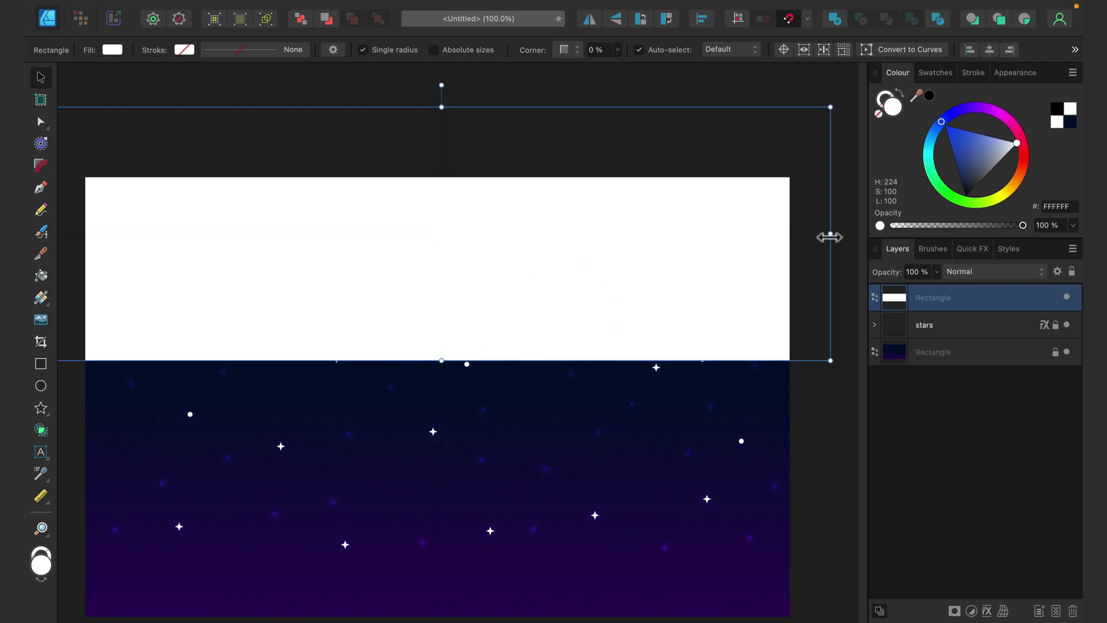
left_click_drag(833, 235, 842, 237)
left_click_drag(720, 275, 714, 275)
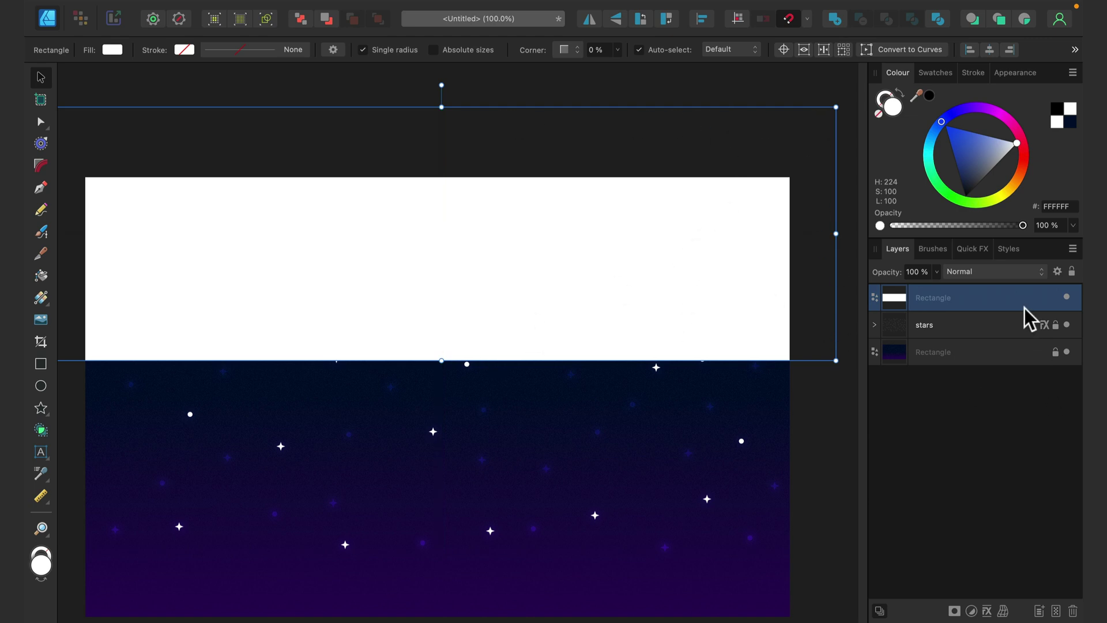
Set the new rectangle's fill opacity to 0% in its layer effects.
left_click(987, 611)
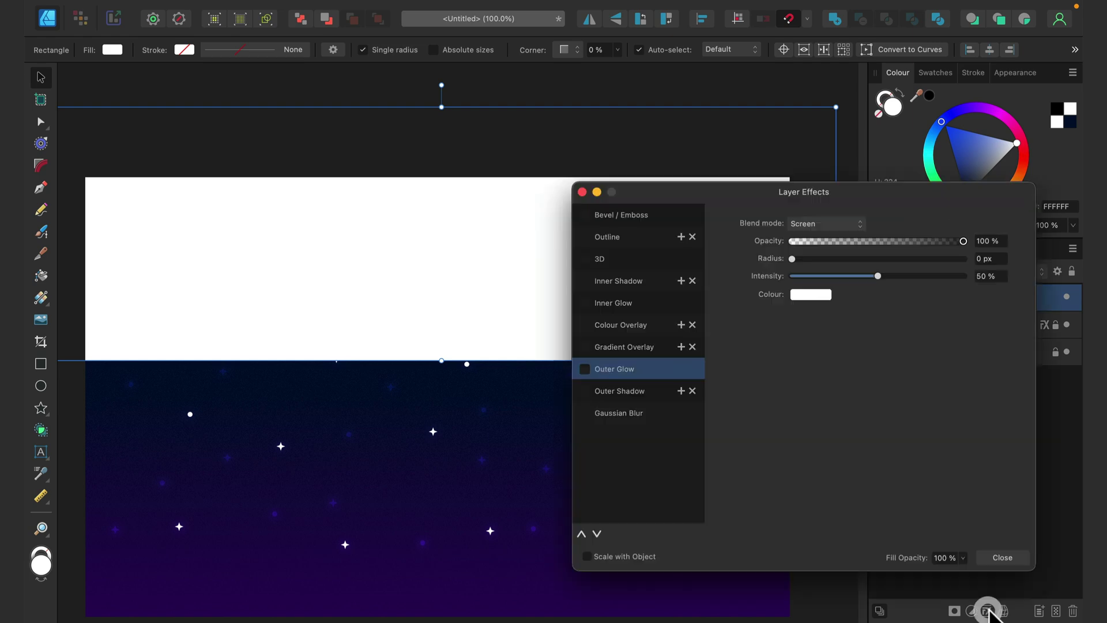
left_click_drag(646, 193, 638, 106)
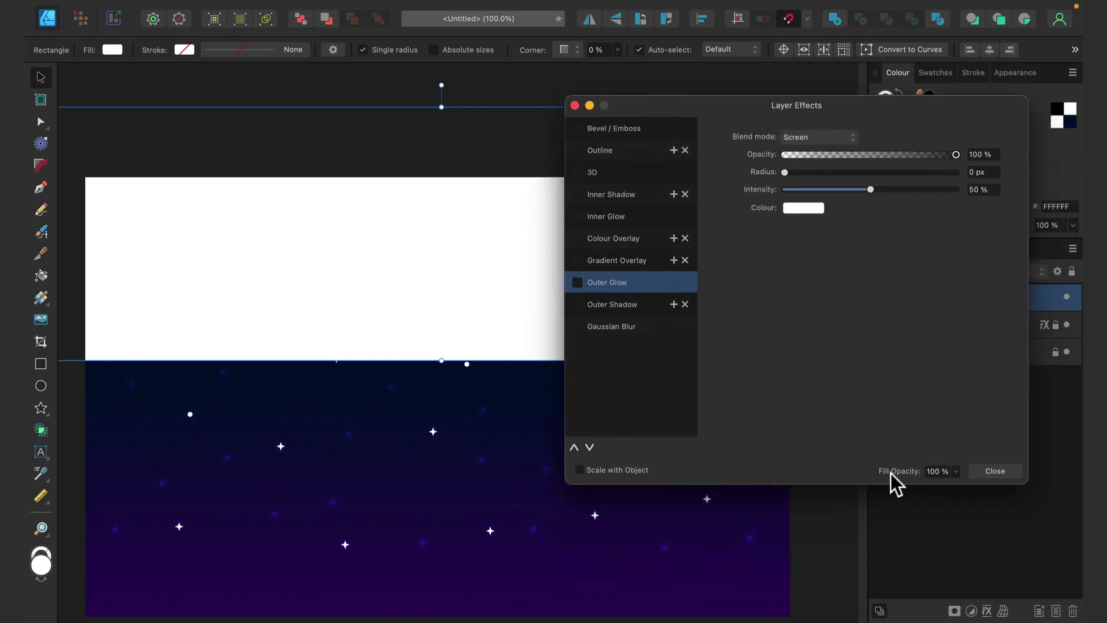
left_click(957, 472)
left_click_drag(953, 486, 646, 481)
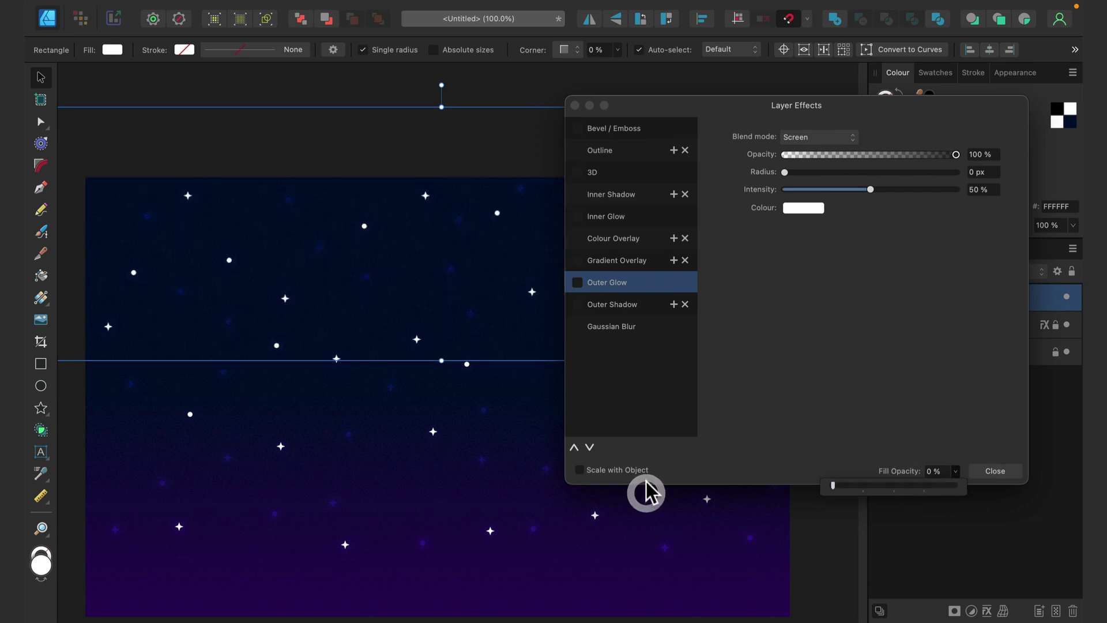
left_click(874, 375)
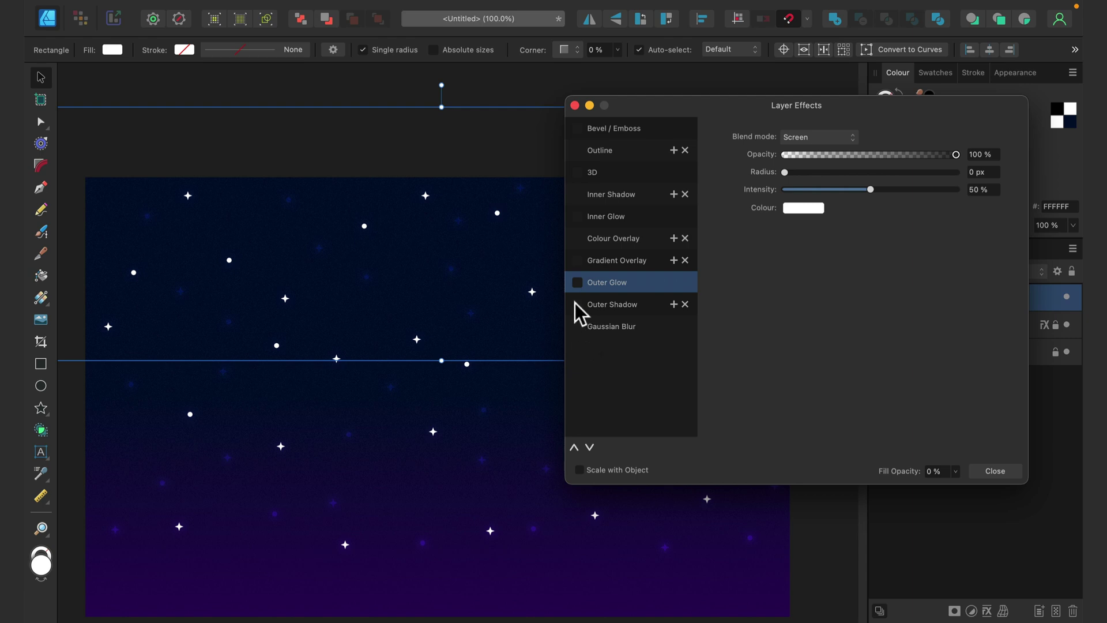
Enable an Inner Glow on the rectangle and set its radius to 150 px.
left_click(609, 217)
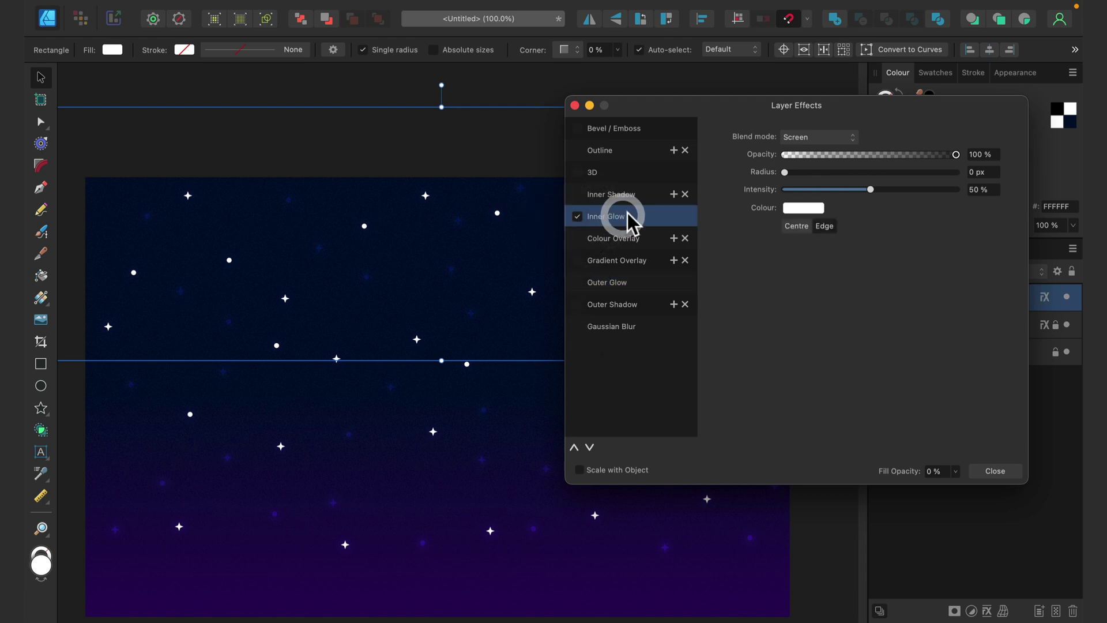
left_click_drag(804, 171, 993, 181)
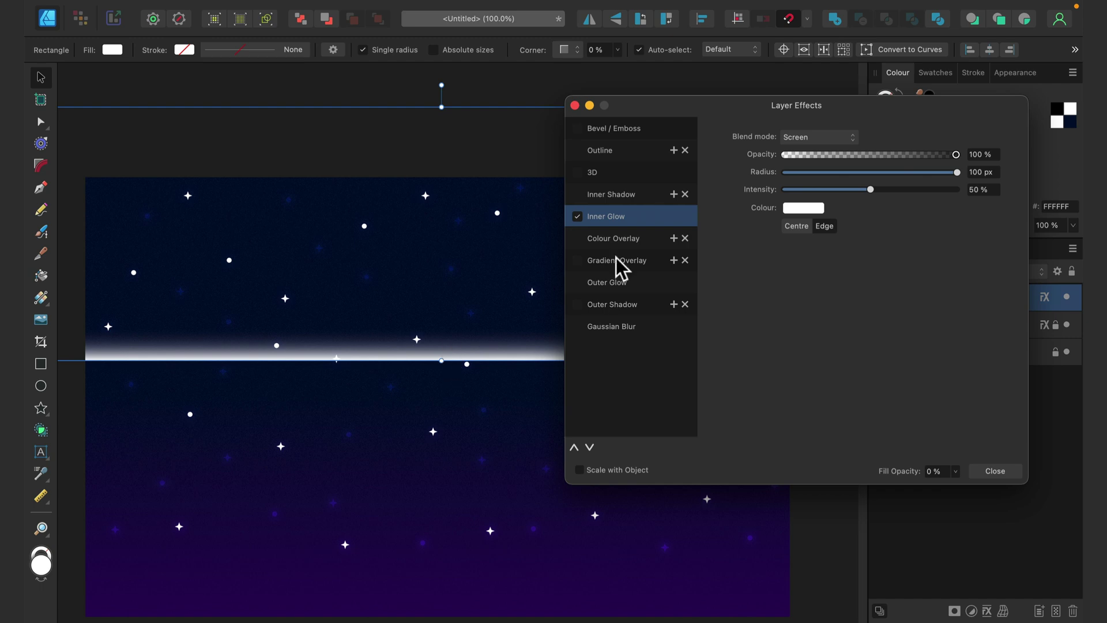
left_click(997, 172)
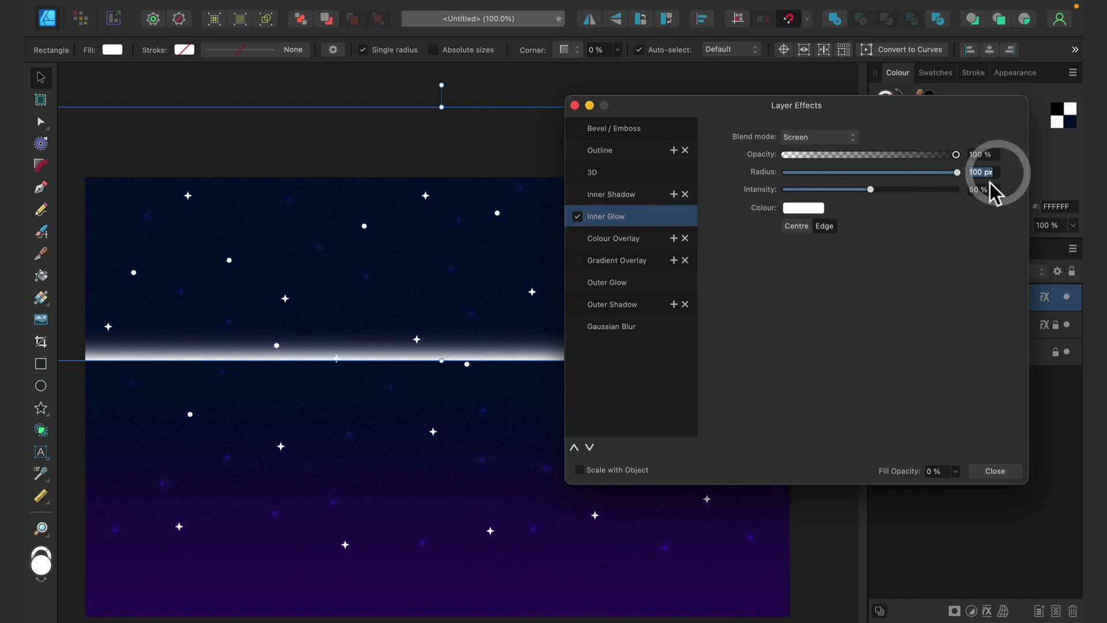
type("150")
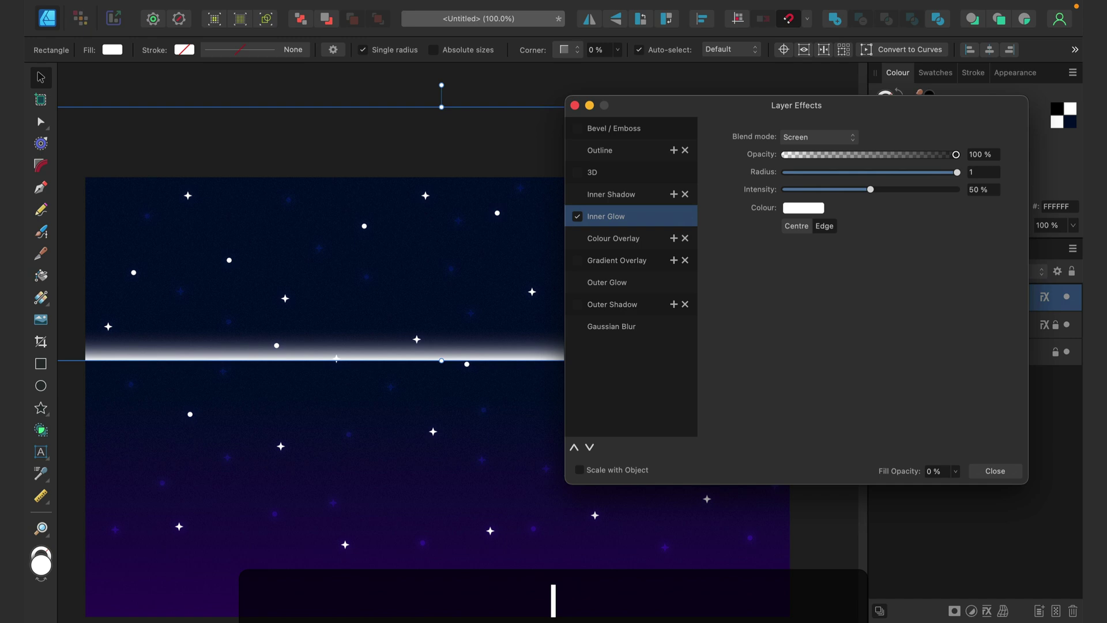
left_click(974, 189)
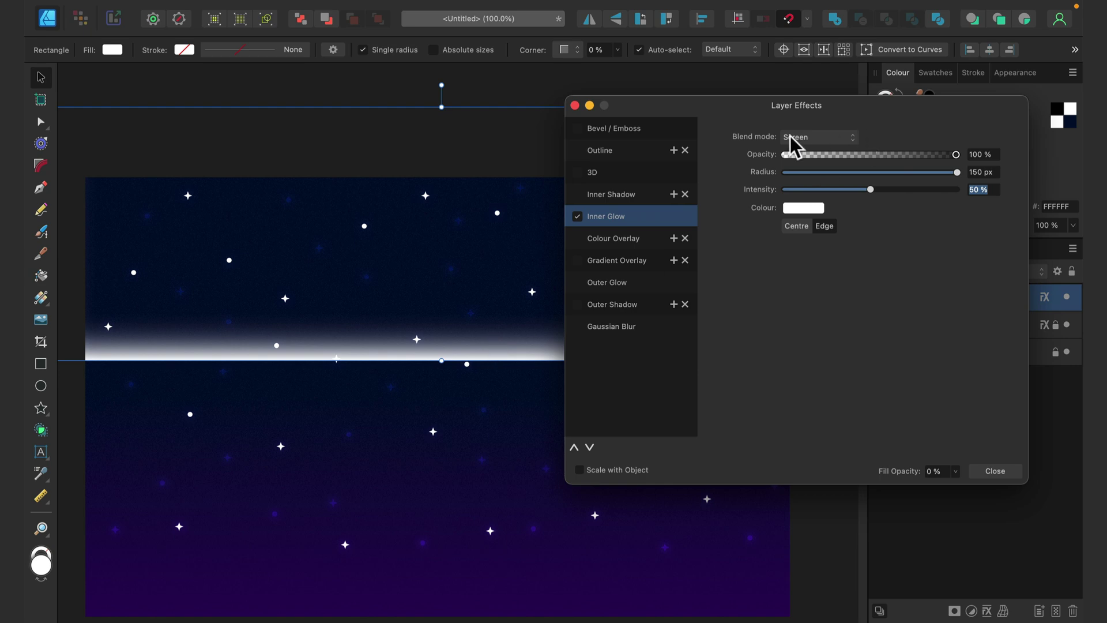
Change the Inner Glow colour to the bright green 00EEB2 and close the layer effects.
left_click(797, 209)
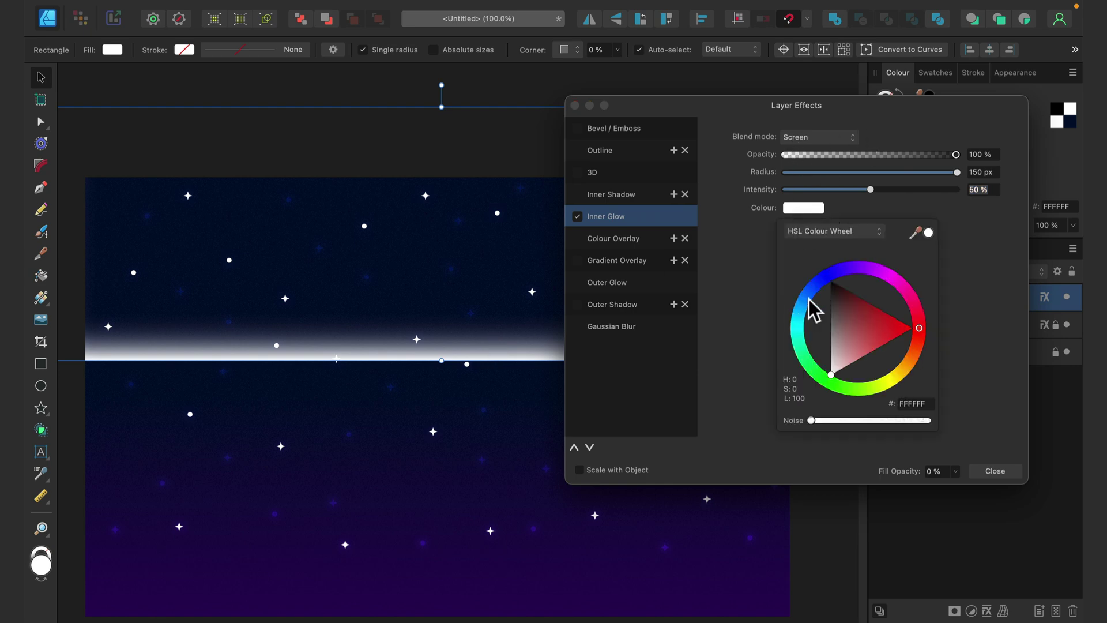
mouse_move(810, 314)
left_mouse_down()
mouse_move(801, 324)
mouse_move(816, 327)
mouse_move(791, 330)
mouse_move(790, 345)
left_mouse_up()
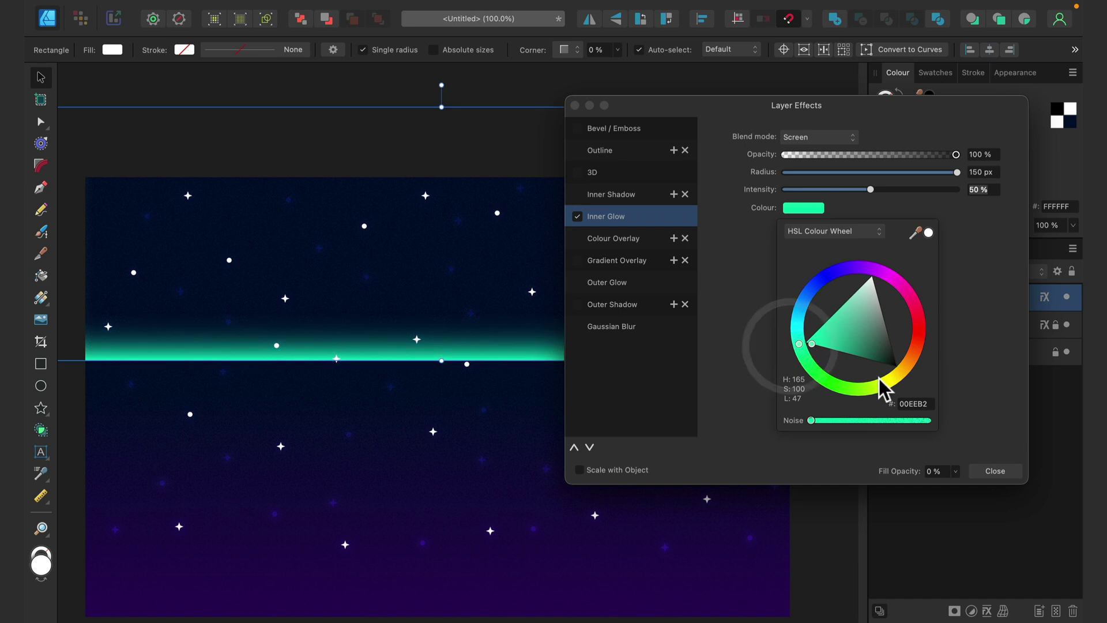
left_click(998, 470)
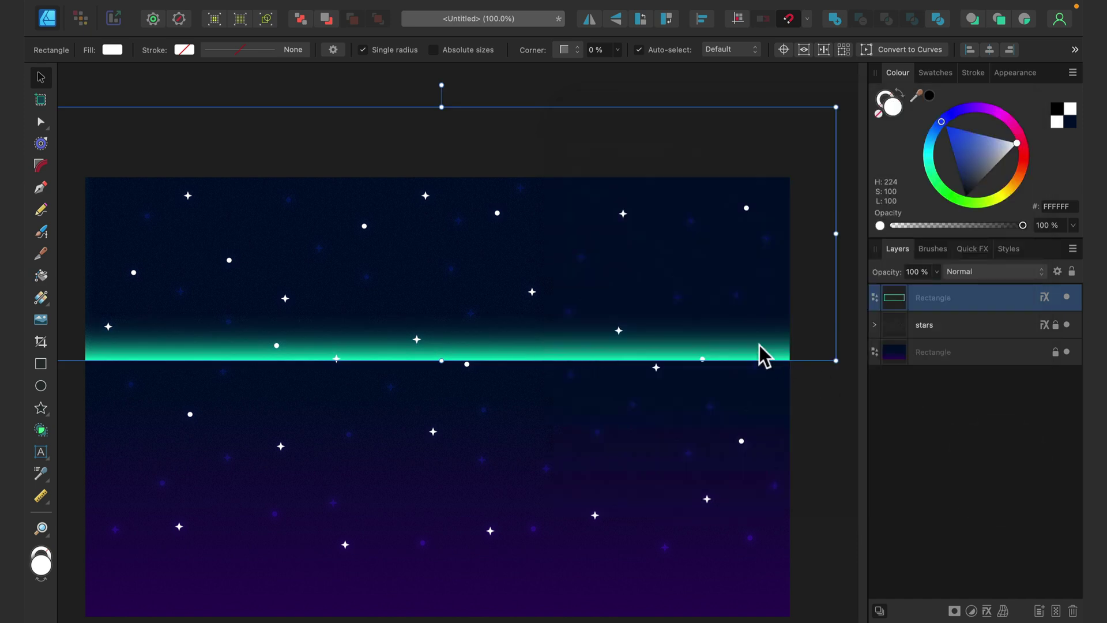
Move the glowing rectangle slightly down and convert it to curves.
left_click_drag(650, 351, 614, 362)
left_click(531, 92)
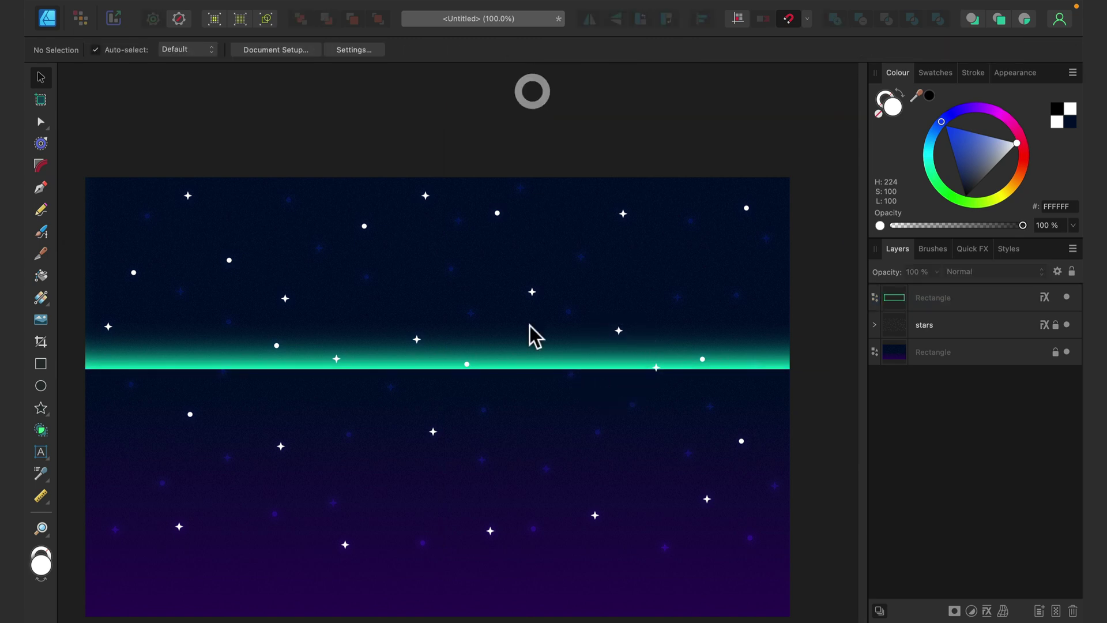
left_click(994, 300)
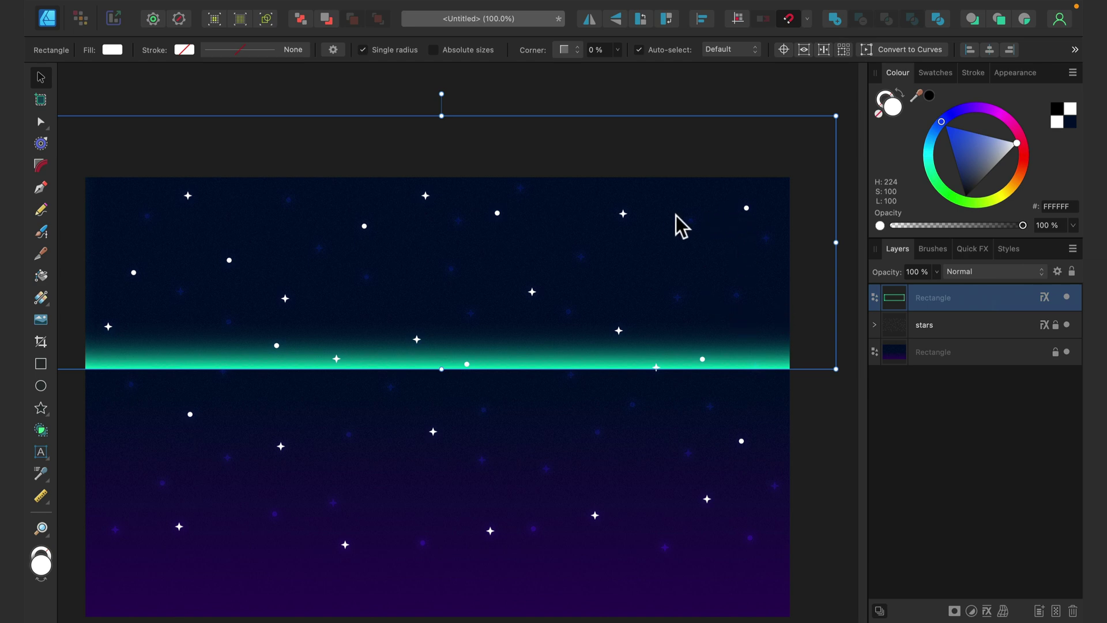
left_click(896, 48)
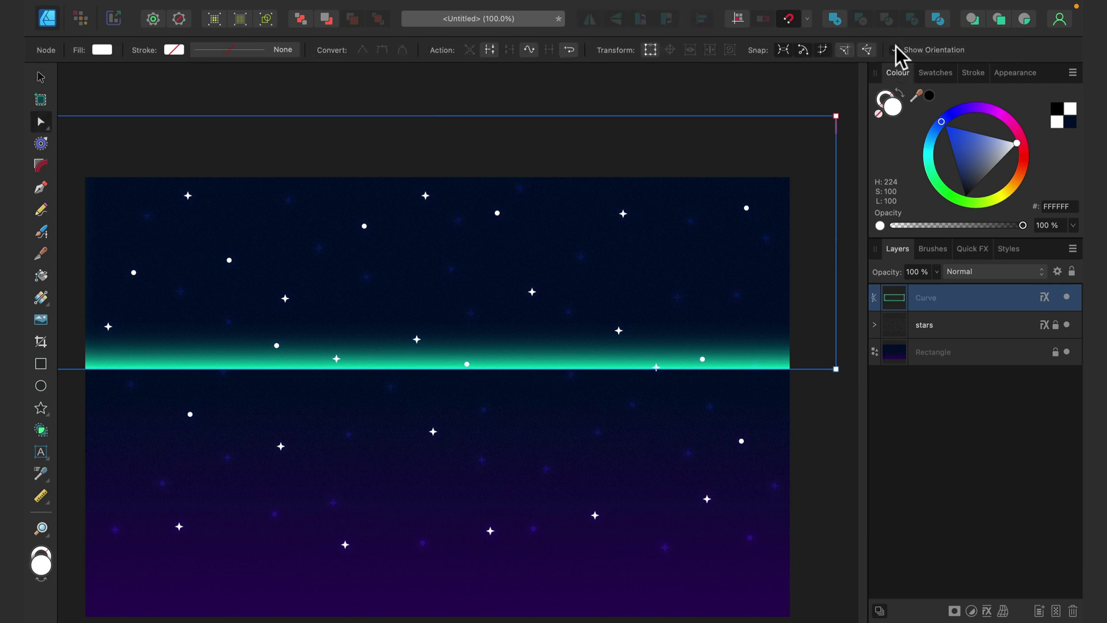
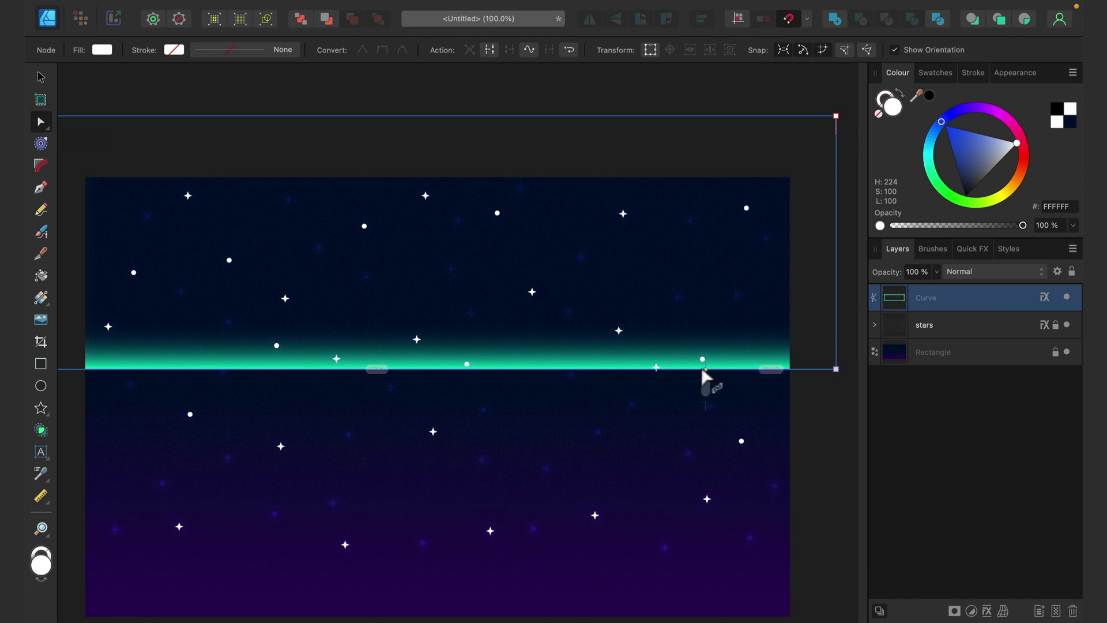
Add five nodes along the glowing shape's bottom edge and move them alternately down and up to form a zigzag.
left_click(672, 369)
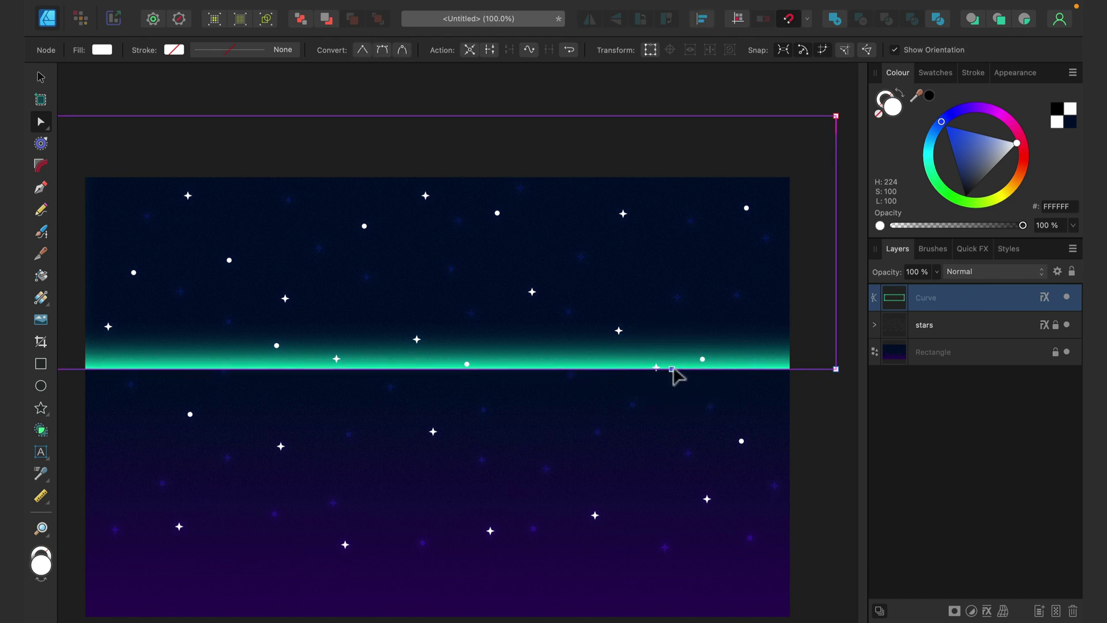
left_click_drag(672, 368, 629, 429)
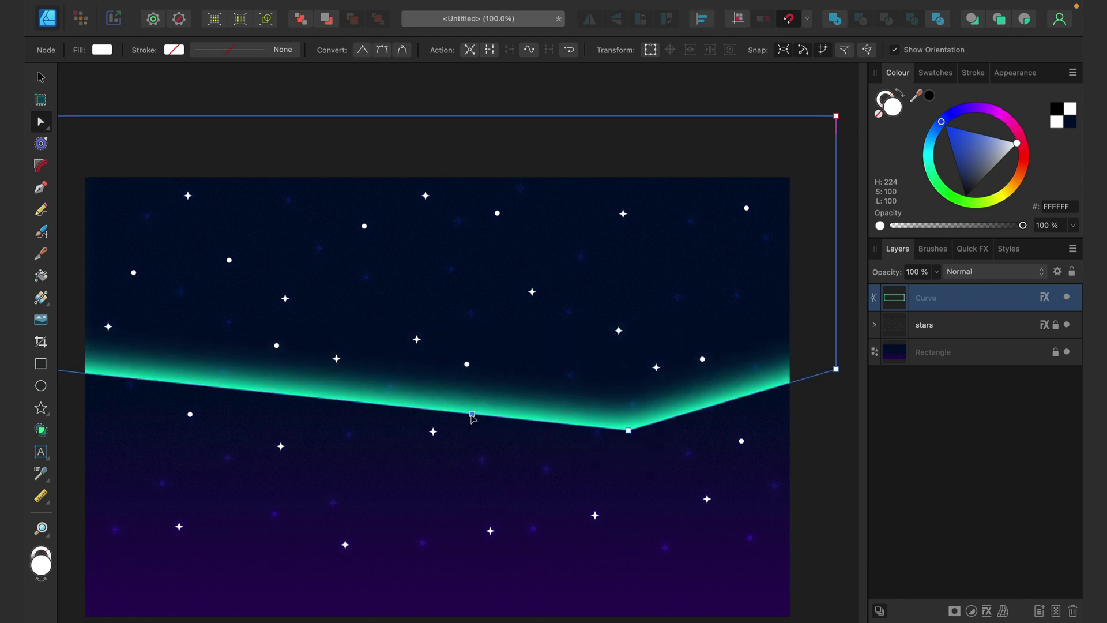
left_click_drag(471, 415, 574, 358)
left_click_drag(396, 356, 406, 448)
left_click_drag(240, 415, 285, 331)
left_click_drag(165, 356, 142, 399)
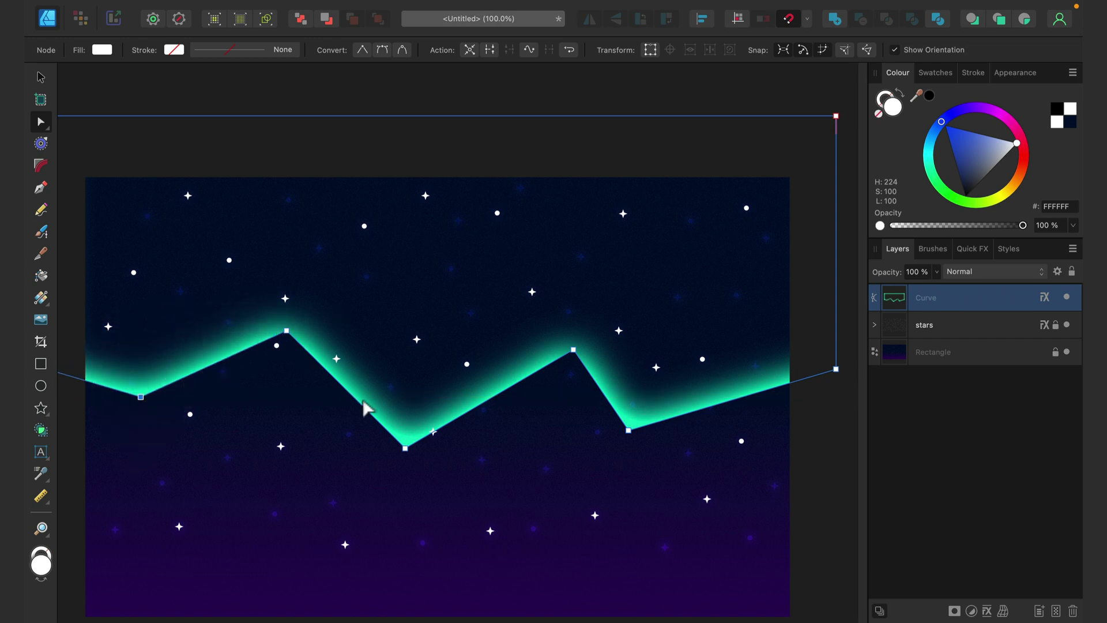
Refine the zigzag by moving both peaks outward, raising the central valley, and adding a node on the left peak's descending slope.
left_click_drag(286, 333, 228, 325)
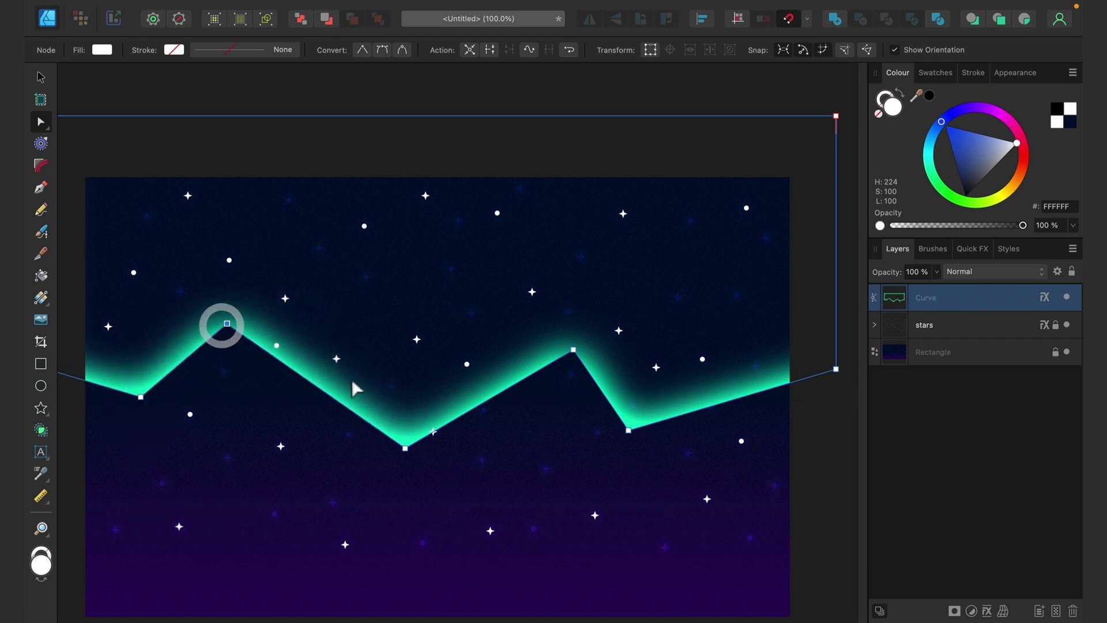
mouse_move(312, 384)
left_mouse_down()
mouse_move(344, 346)
mouse_move(280, 425)
mouse_move(299, 400)
left_mouse_up()
left_click_drag(408, 449, 397, 425)
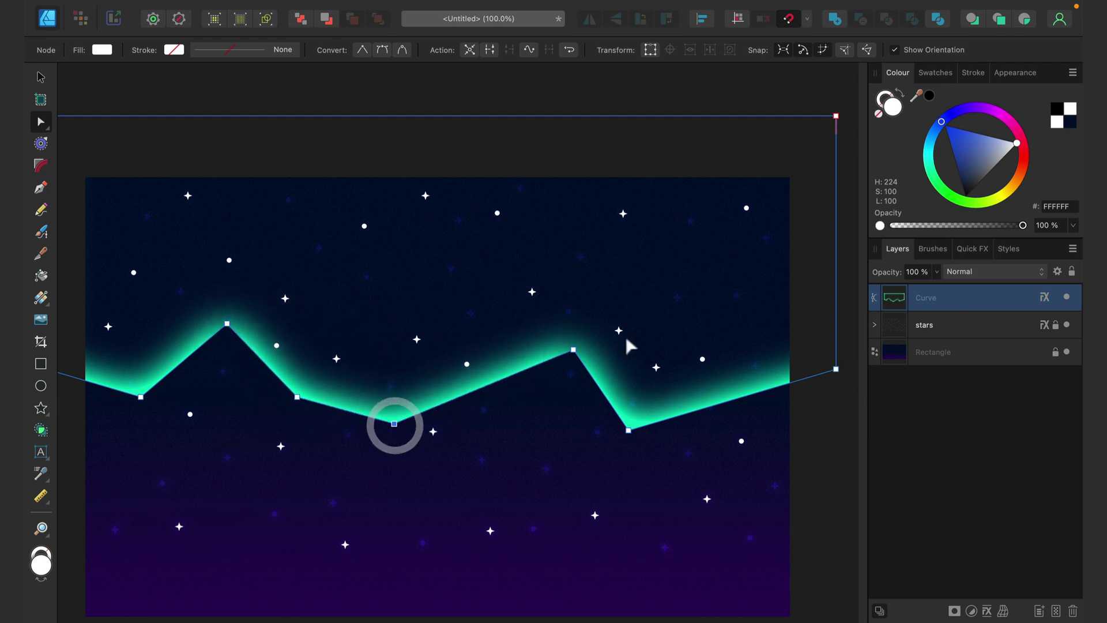
left_click_drag(573, 351, 595, 348)
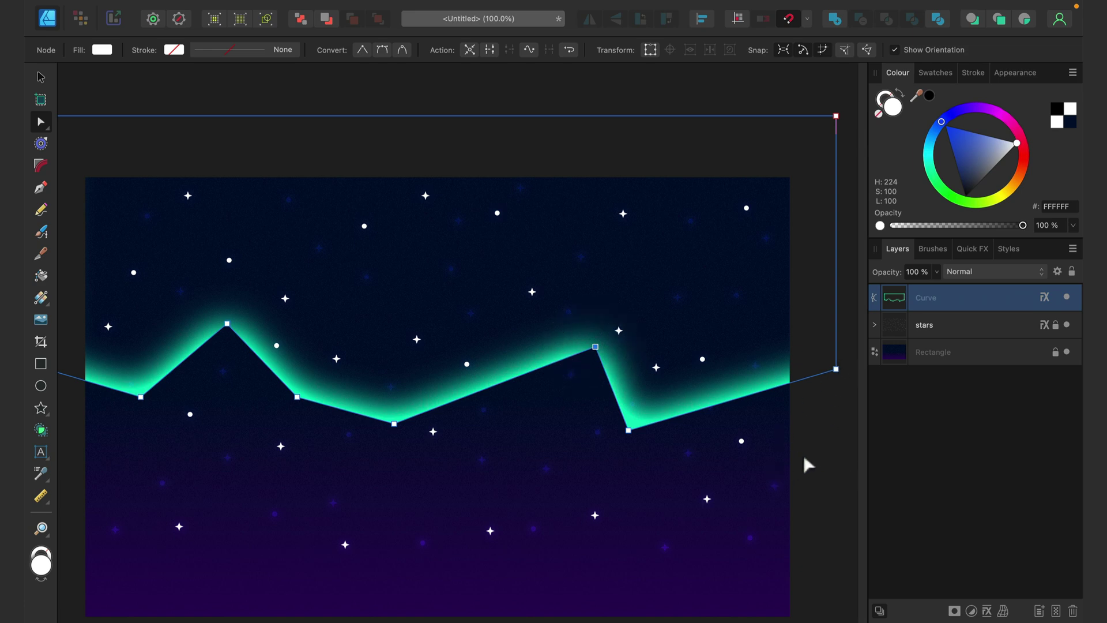
Select all the zigzag nodes along the aurora curve's lower edge and convert them to smooth nodes.
left_click_drag(823, 476, 119, 289)
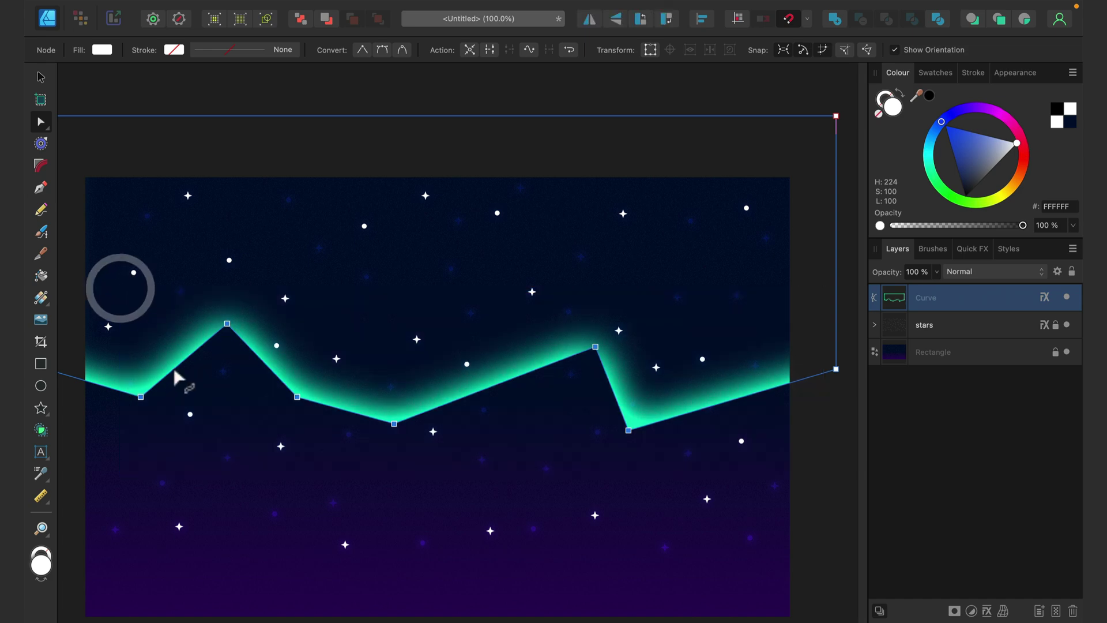
left_click(358, 52)
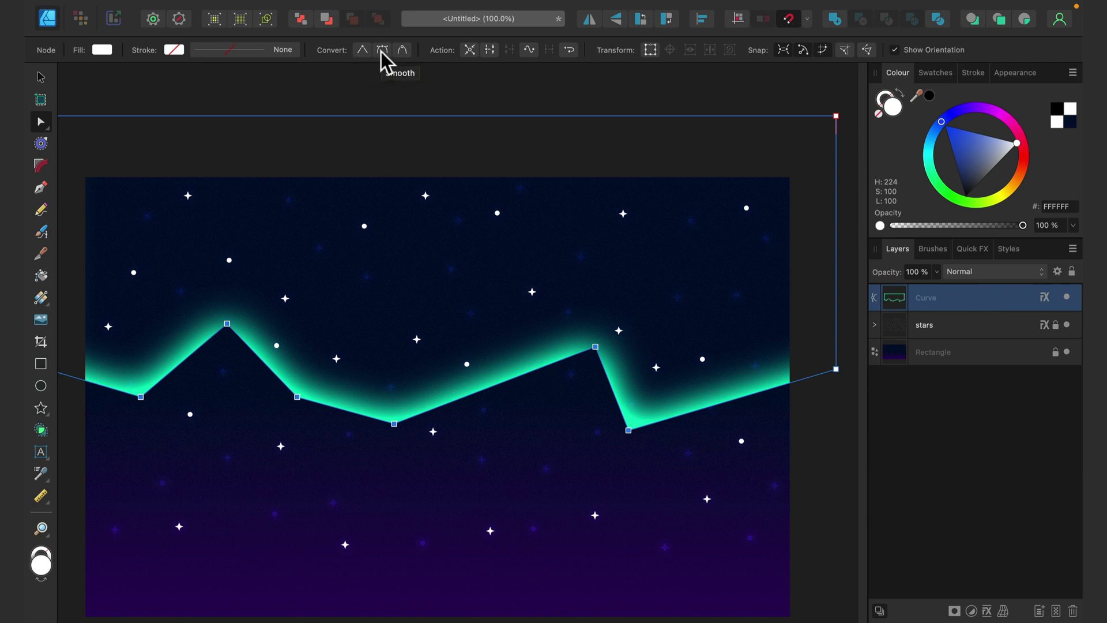
left_click(382, 51)
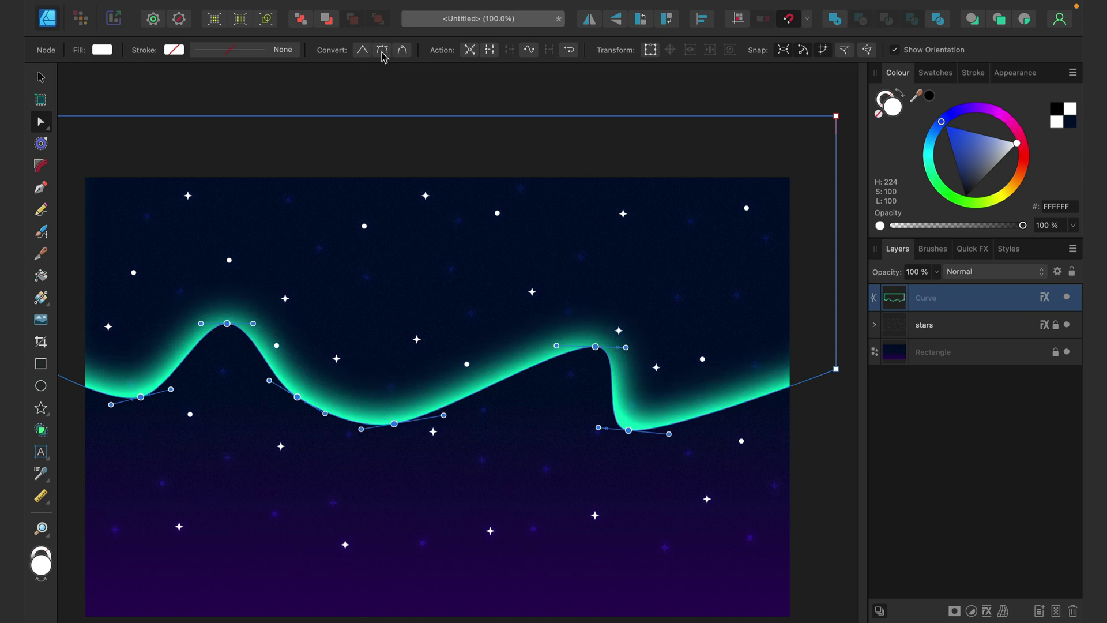
Adjust the right peak's curve handle and add a node on its ascending slope to form a gentle shoulder.
left_click(596, 347)
left_click_drag(556, 346, 575, 323)
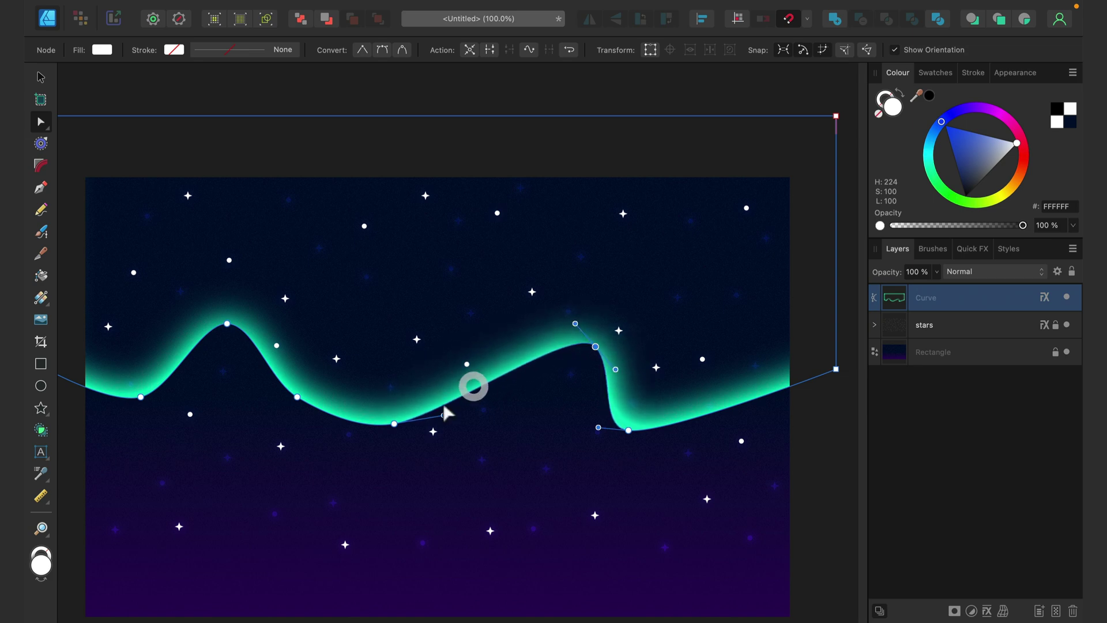
left_click(395, 425)
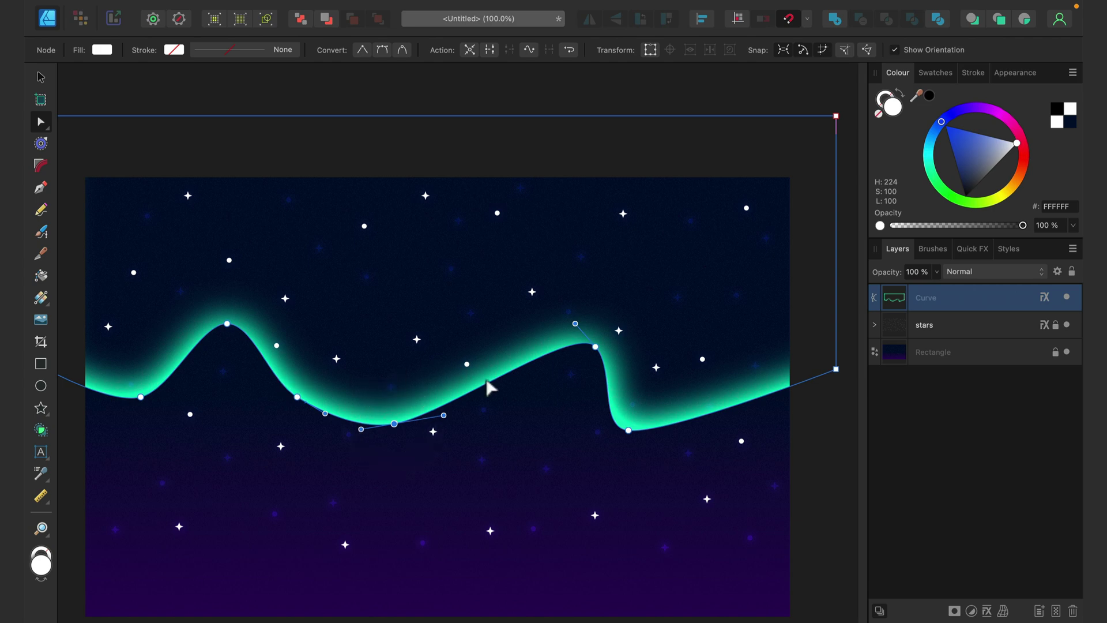
left_click_drag(488, 390, 463, 385)
left_click(494, 400)
left_click(407, 92)
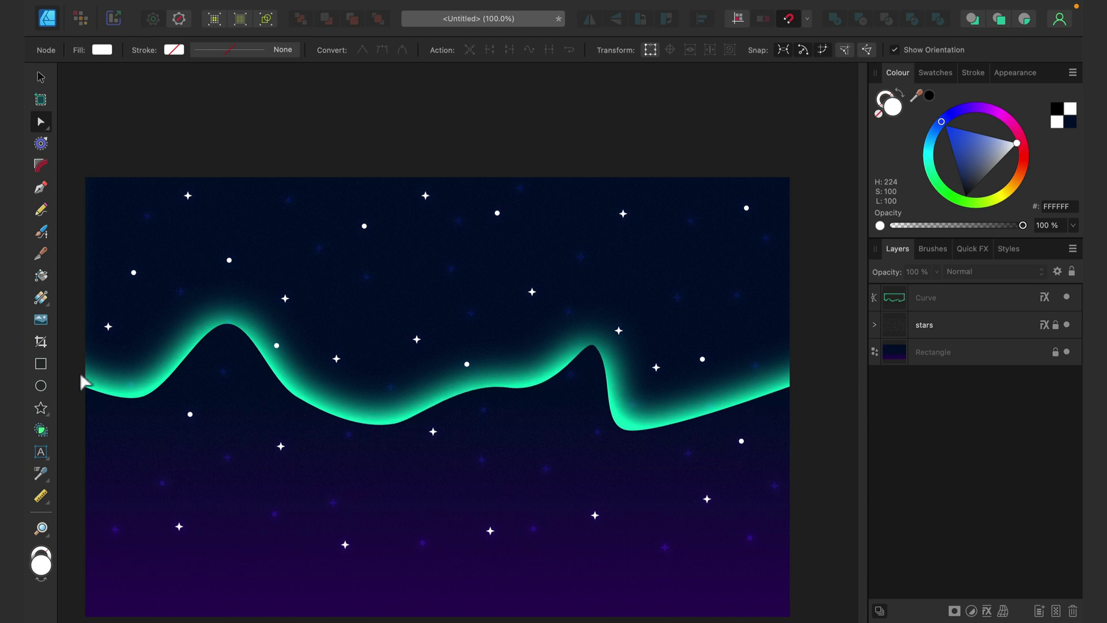
Stretch the whole aurora curve downward and move it slightly lower on the artboard.
left_click(36, 75)
left_click(275, 378)
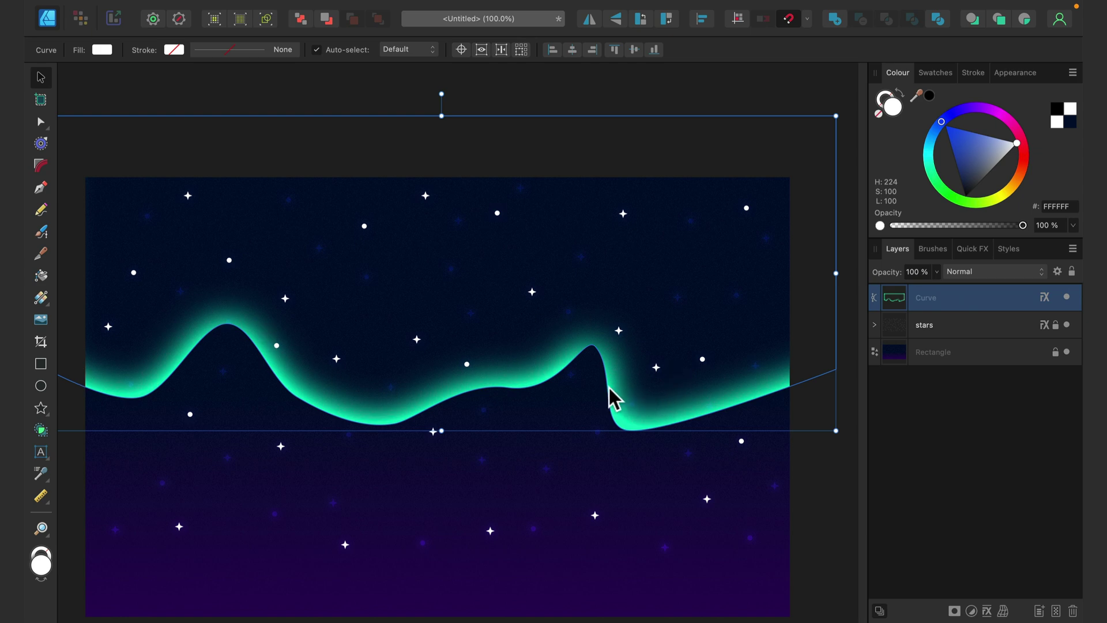
left_click_drag(440, 439, 435, 486)
left_click_drag(603, 420, 603, 414)
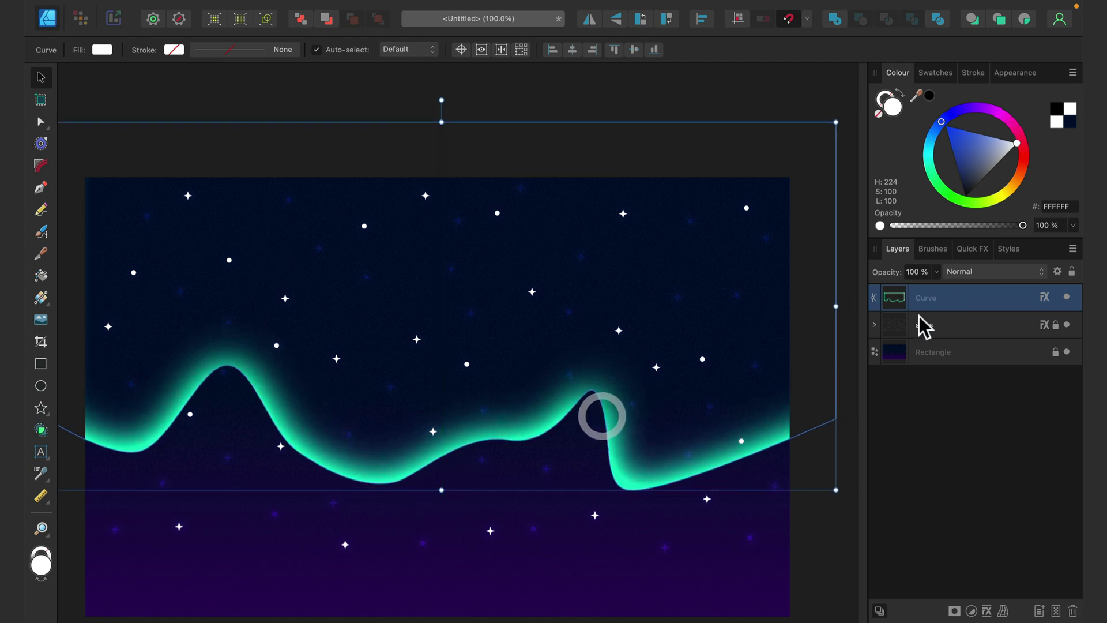
Duplicate the aurora curve twice, moving each copy up to make three evenly stacked glowing bands.
left_click(957, 300)
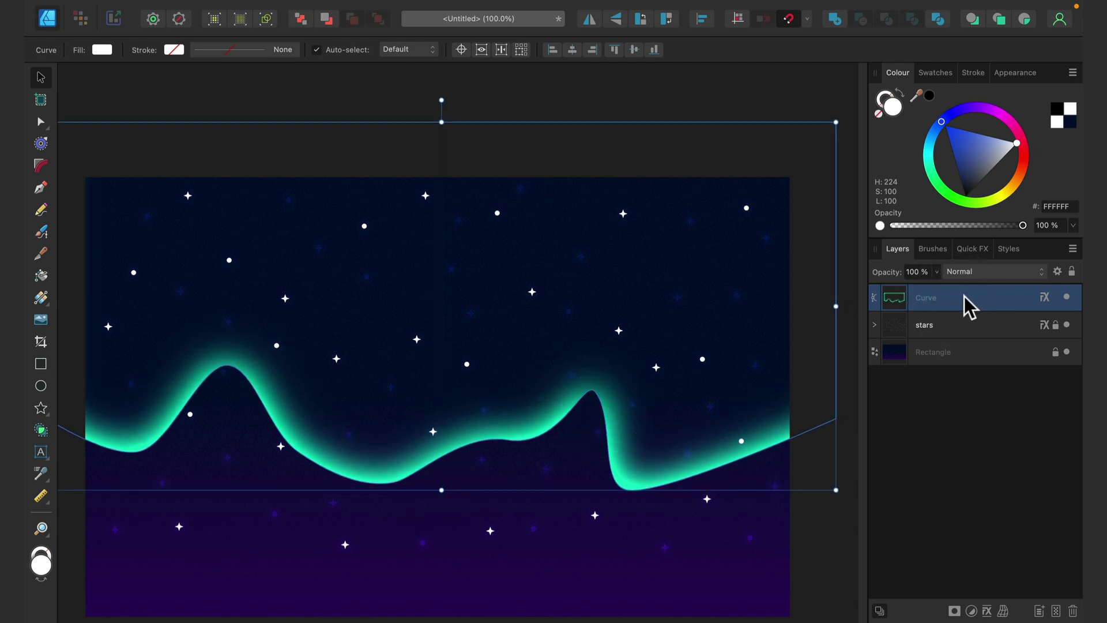
right_click(966, 298)
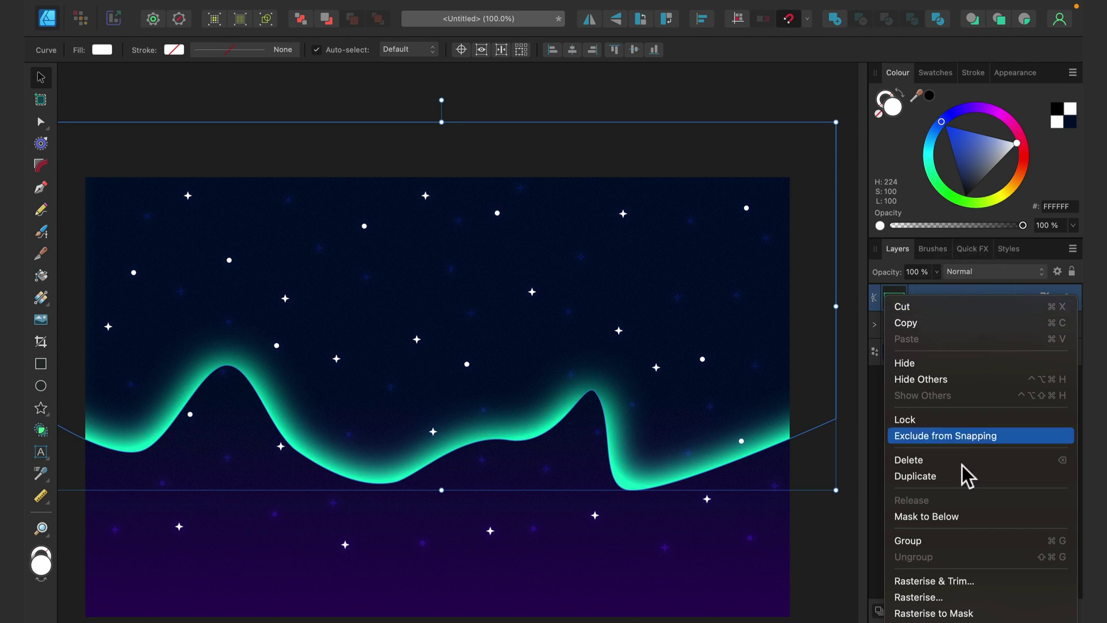
left_click(940, 478)
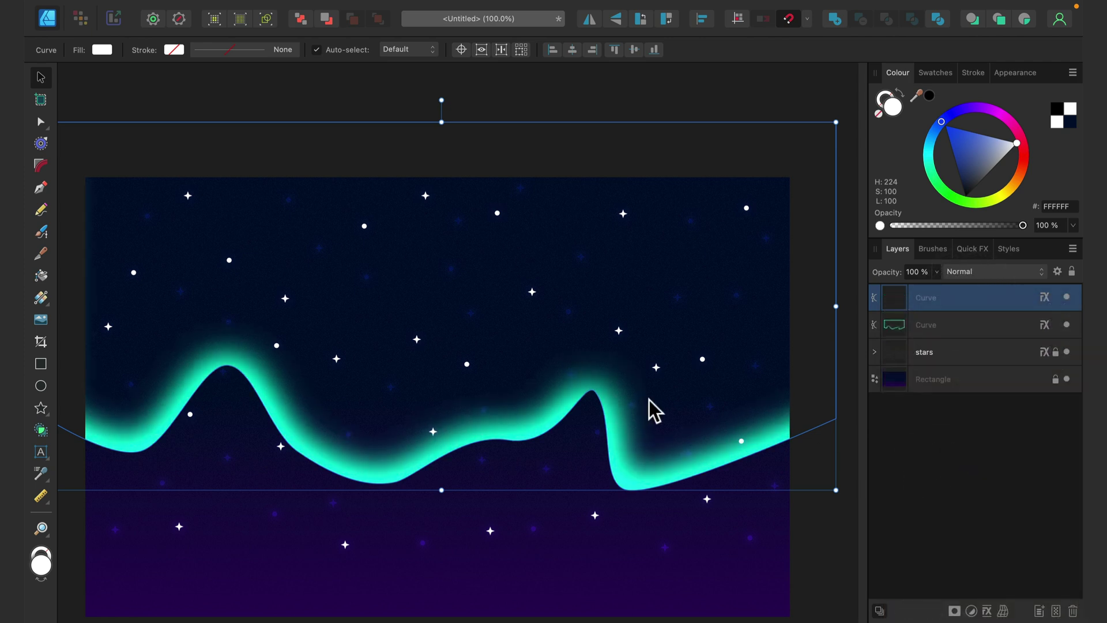
left_click_drag(651, 433, 636, 315)
right_click(979, 299)
left_click(1001, 484)
left_click_drag(642, 322, 628, 220)
Select all three aurora curves and move them slightly down together.
left_click(960, 352, "shift")
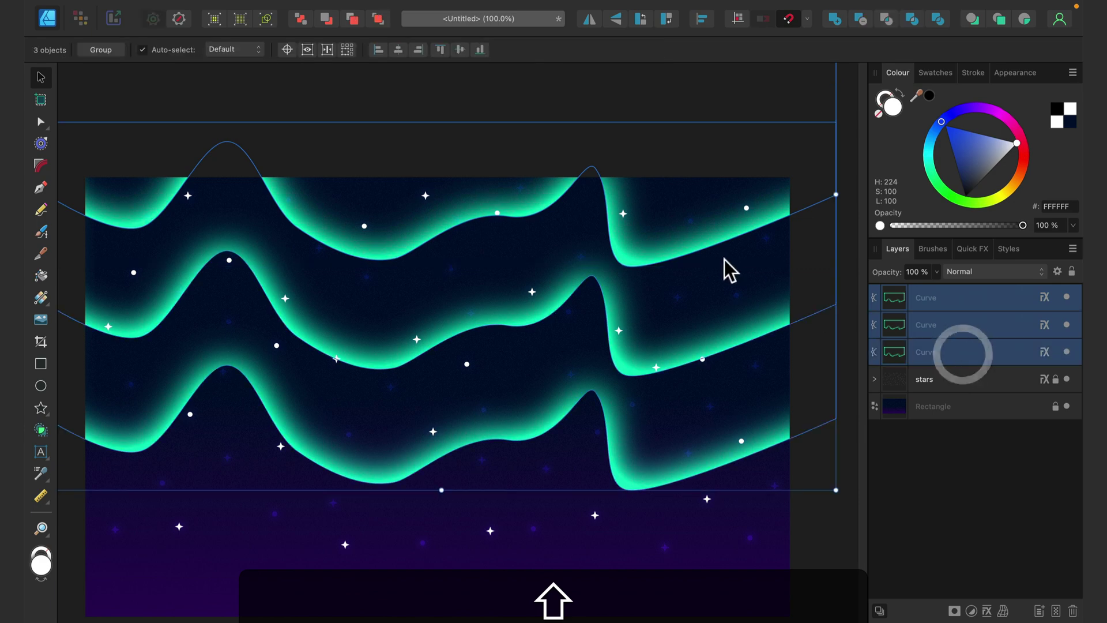
left_click_drag(689, 257, 688, 280)
left_click(656, 98)
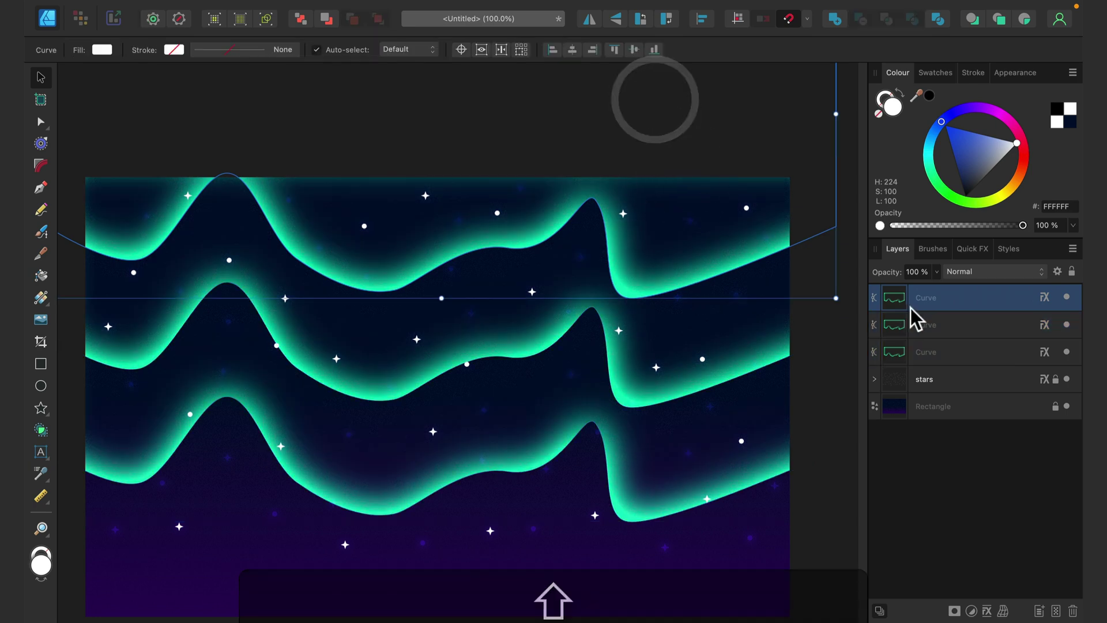
Reshape the lowest aurora curve by stretching its top edge upward, lowering the left peak and deleting the right peak's node.
scroll(316, 289, "up", 2)
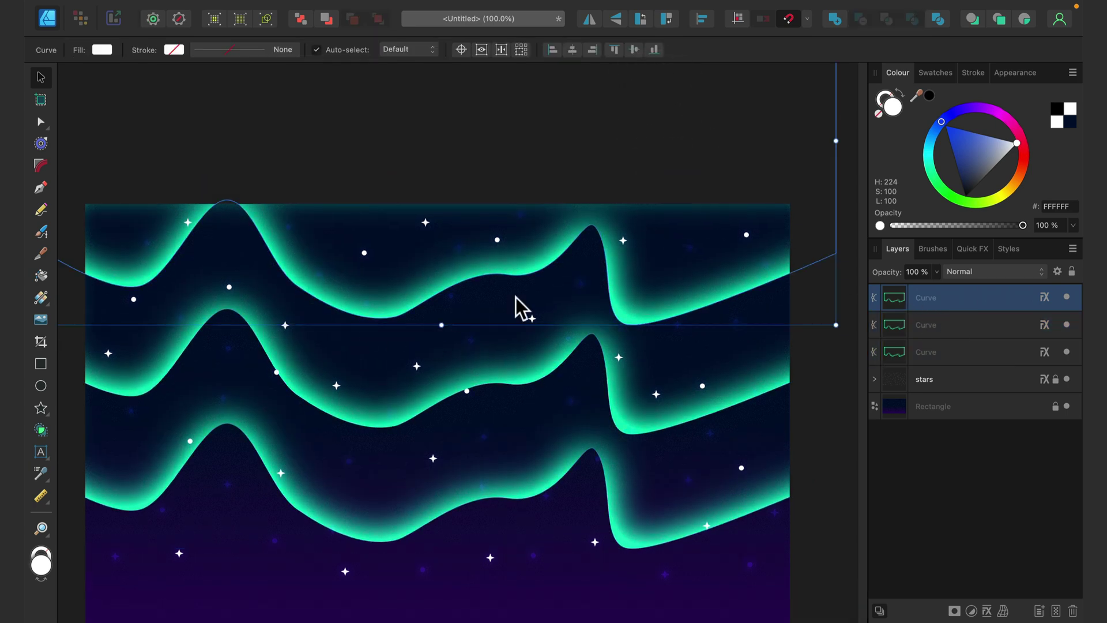
left_click(736, 516)
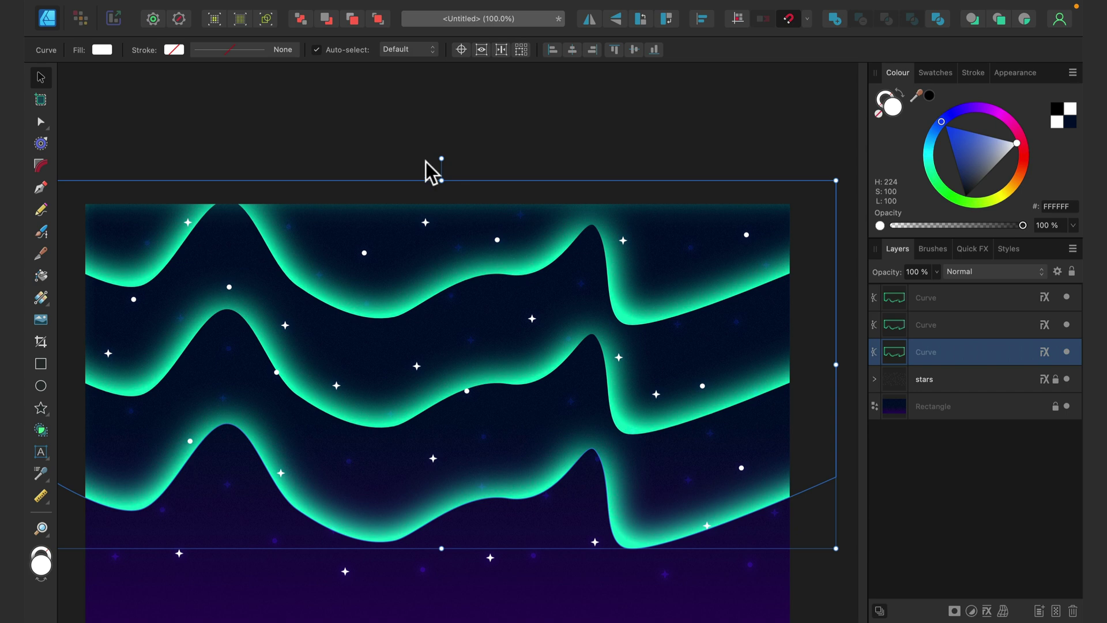
left_click_drag(441, 177, 441, 117)
left_click(40, 121)
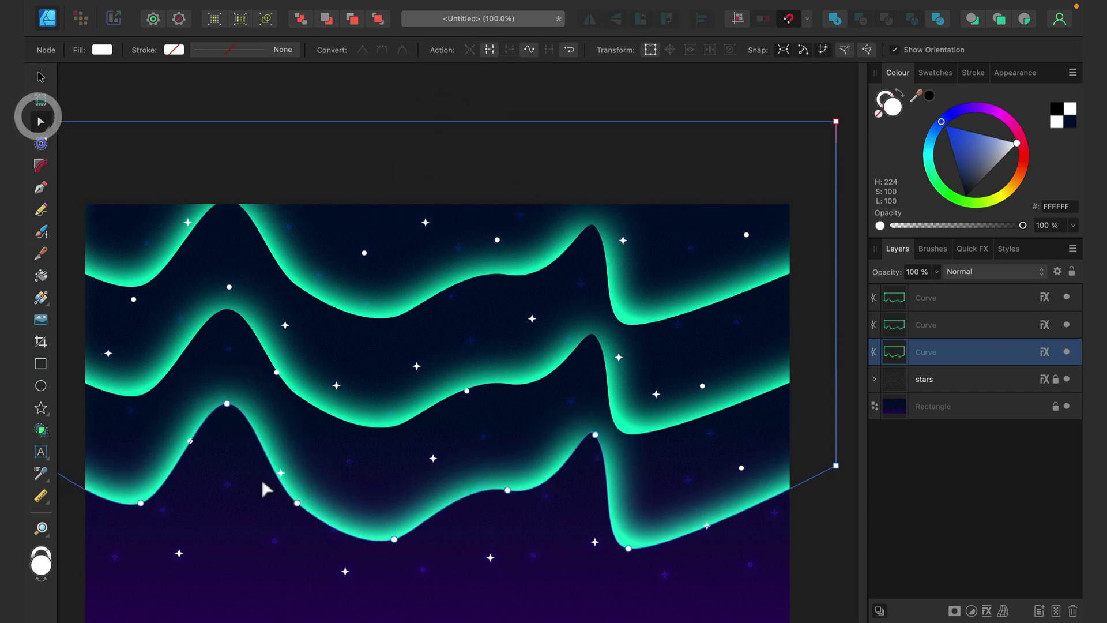
left_click_drag(227, 403, 222, 455)
left_click(596, 435)
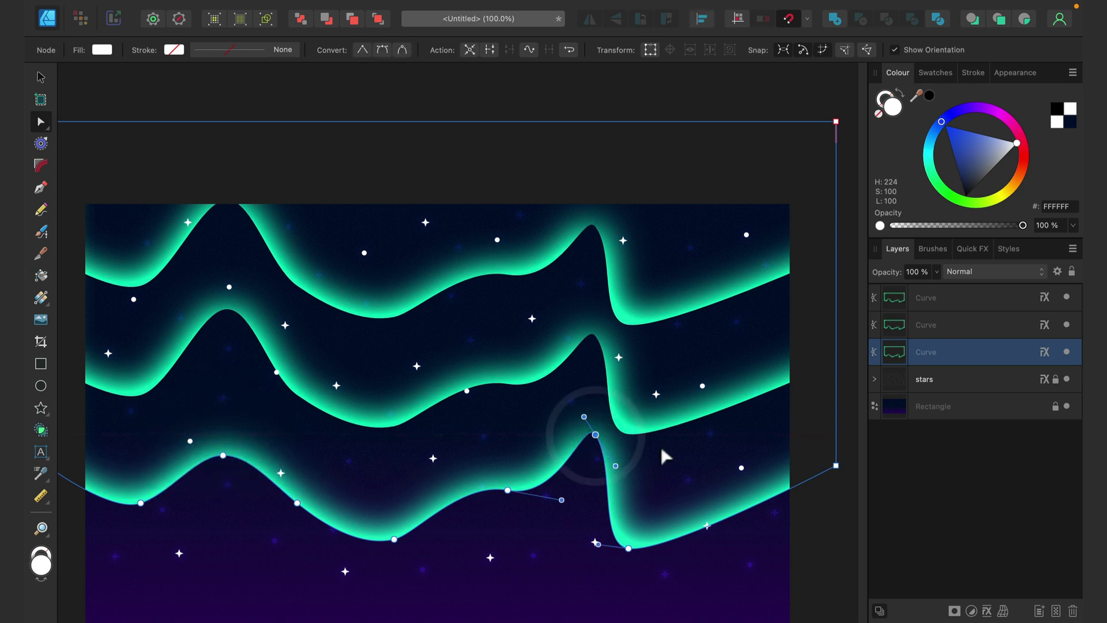
key("BackSpace")
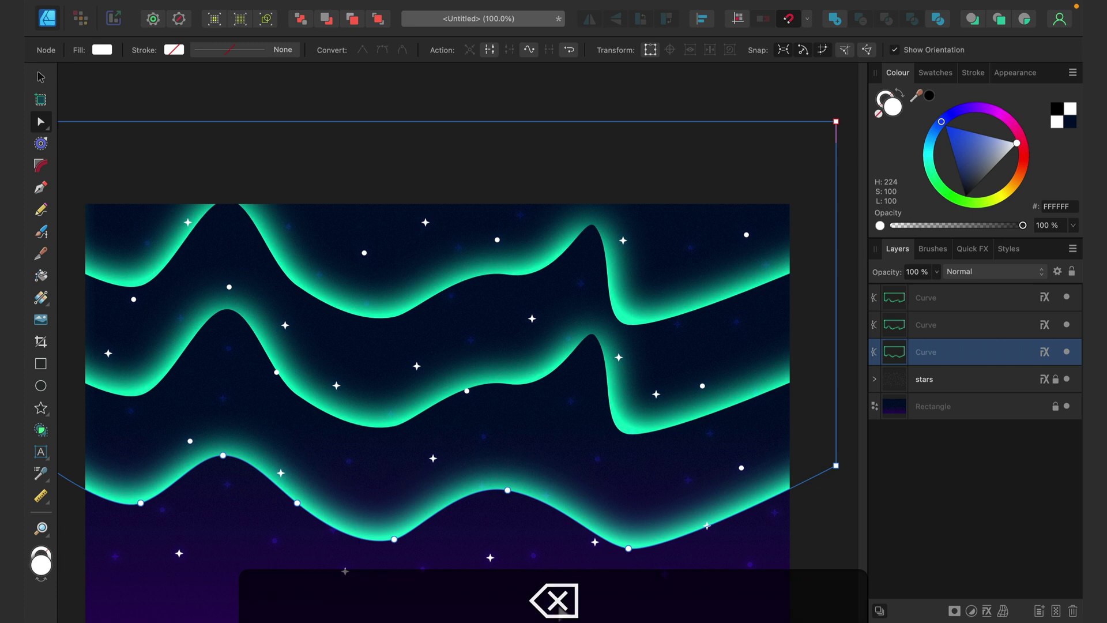
Reshape the middle aurora curve by turning its right peak into a valley, lowering the left peak and raising a small crest beside it.
left_click(609, 372)
left_click_drag(604, 362, 720, 385)
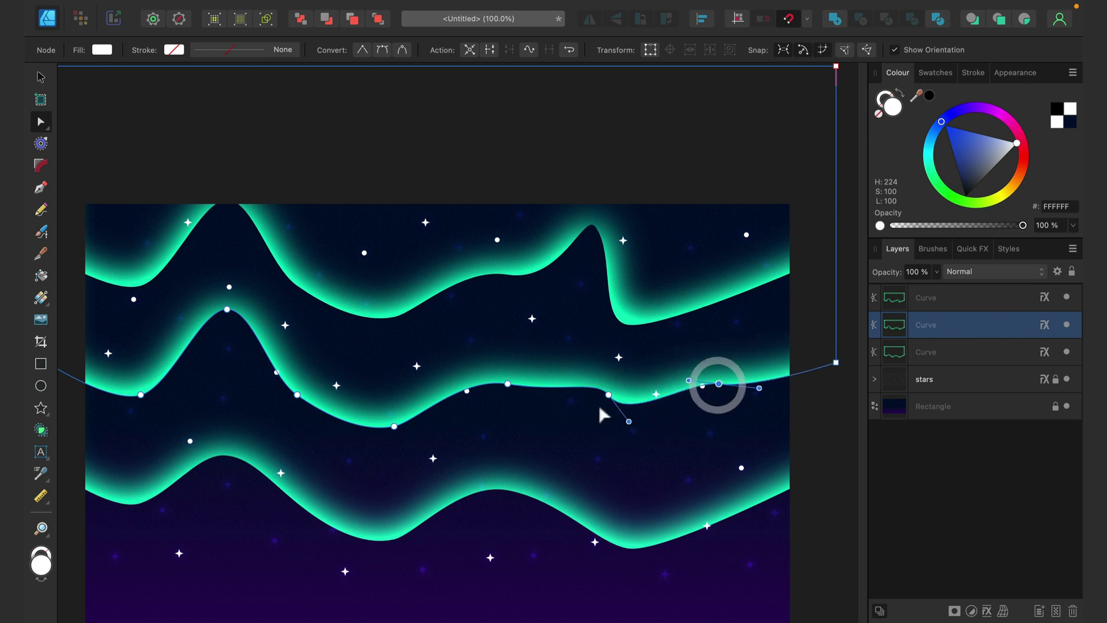
left_click_drag(608, 395, 554, 456)
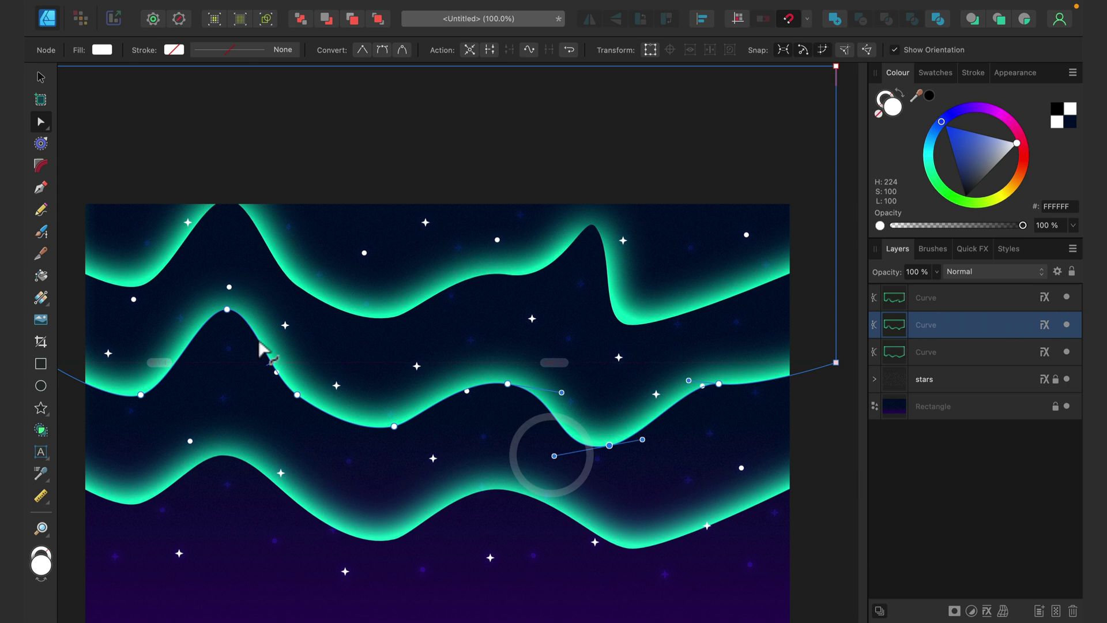
left_click_drag(228, 310, 228, 363)
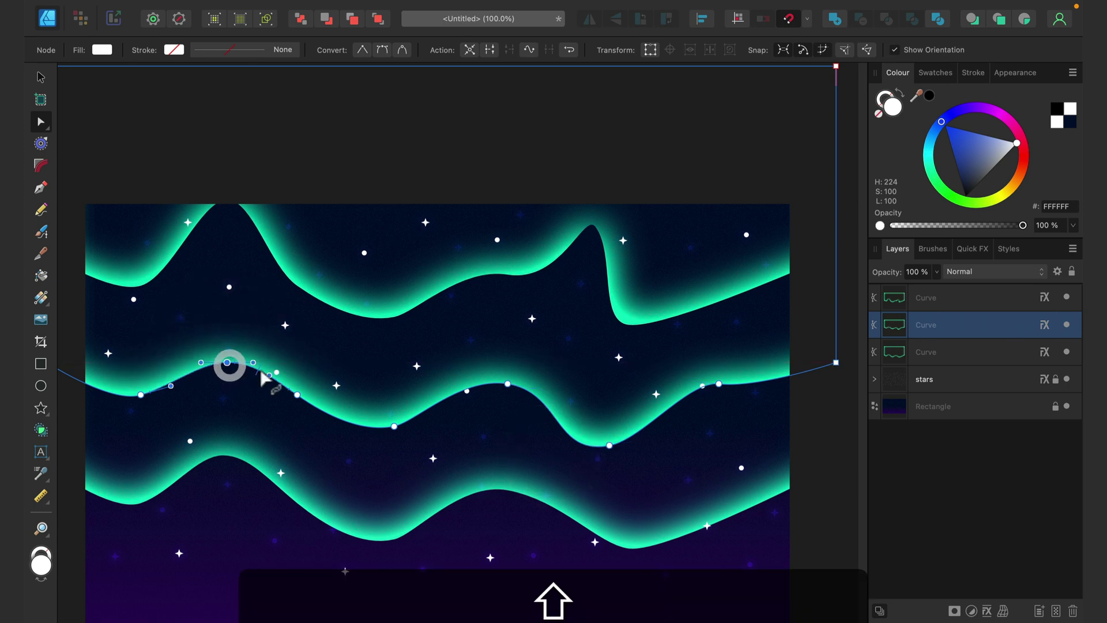
left_click_drag(298, 396, 282, 418)
left_click(341, 385)
mouse_move(346, 383)
left_mouse_down()
mouse_move(332, 385)
mouse_move(329, 371)
left_mouse_up()
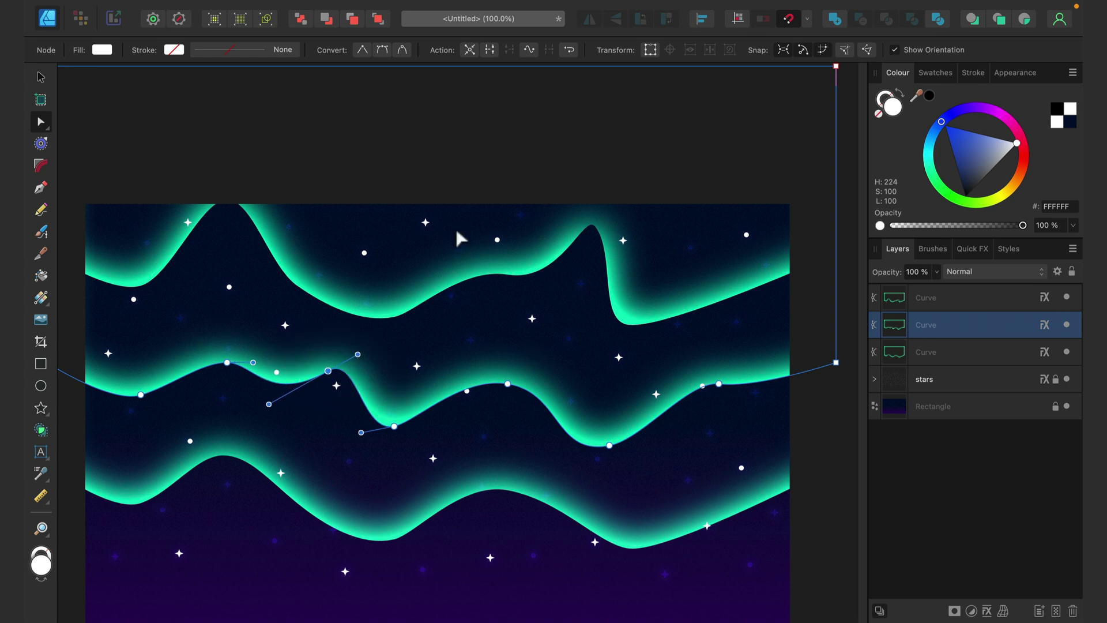
Flatten the right side of the top aurora curve by lowering its peak node and moving the valley node outward and up.
left_click(447, 257)
left_click_drag(596, 227, 589, 265)
left_click_drag(629, 326, 693, 301)
left_click_drag(588, 266, 556, 319)
Reshape the rest of the top aurora curve by lowering the left peak, raising the left valley into a crest and lowering the central crest.
left_click_drag(394, 316, 405, 300)
left_click_drag(297, 286, 319, 293)
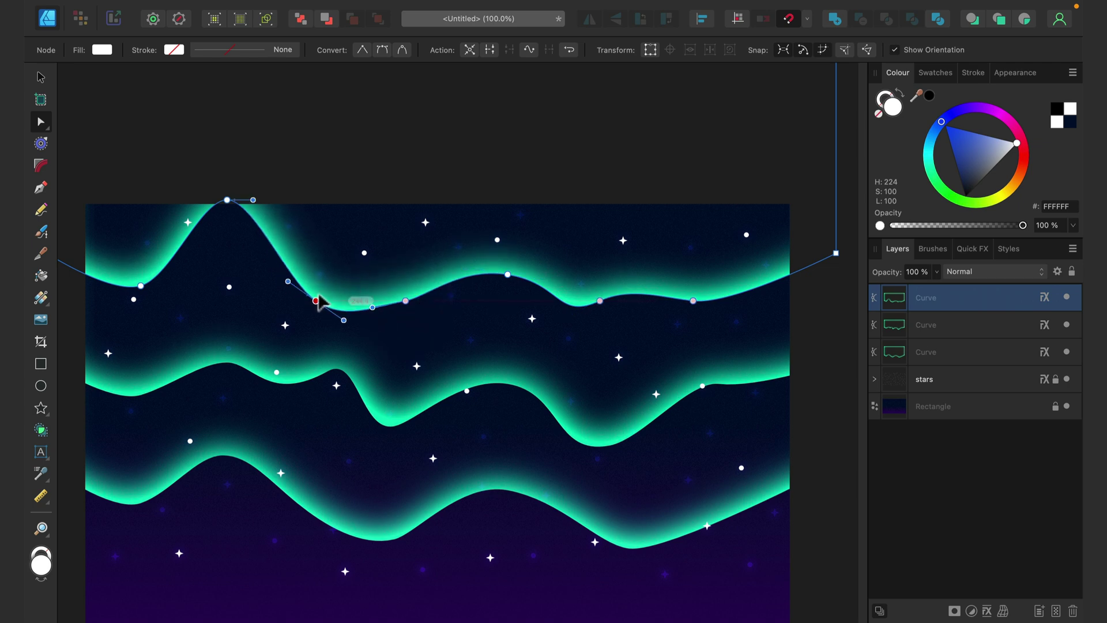
left_click_drag(227, 200, 229, 253)
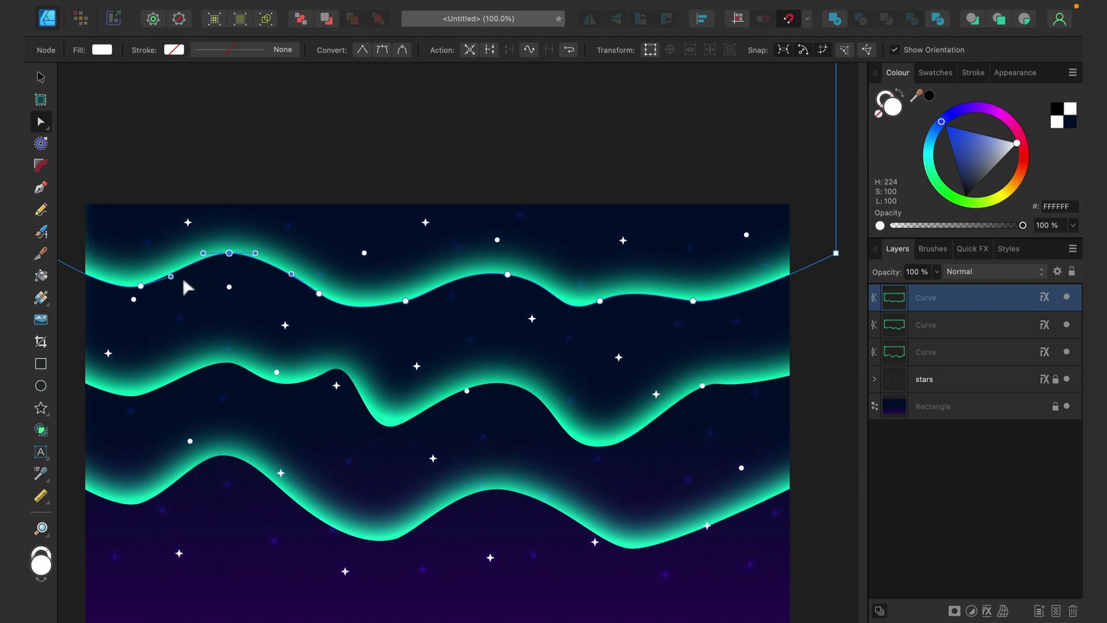
left_click_drag(406, 301, 404, 265)
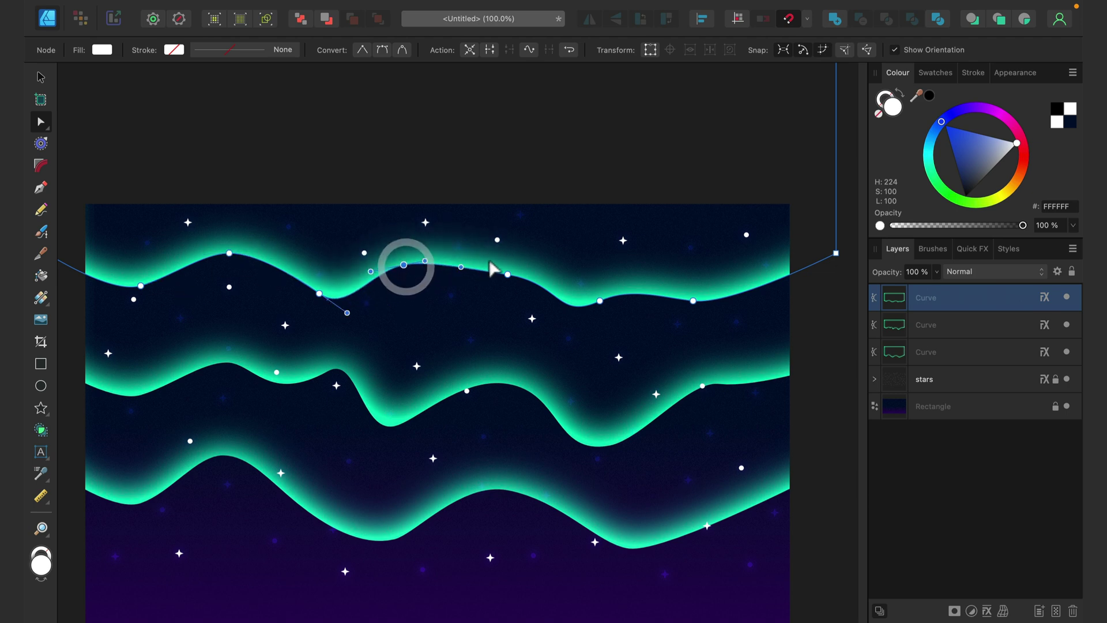
left_click_drag(508, 275, 416, 319)
left_click(506, 111)
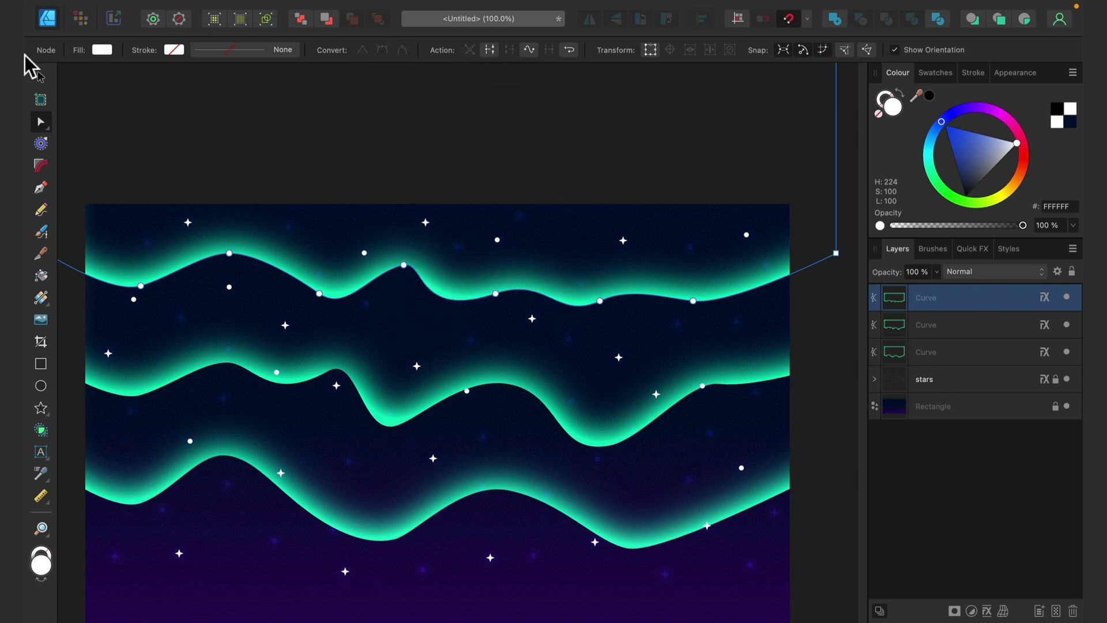
left_click(196, 147)
Reduce the lowest aurora curve's layer opacity to 50%.
scroll(357, 268, "down", 2)
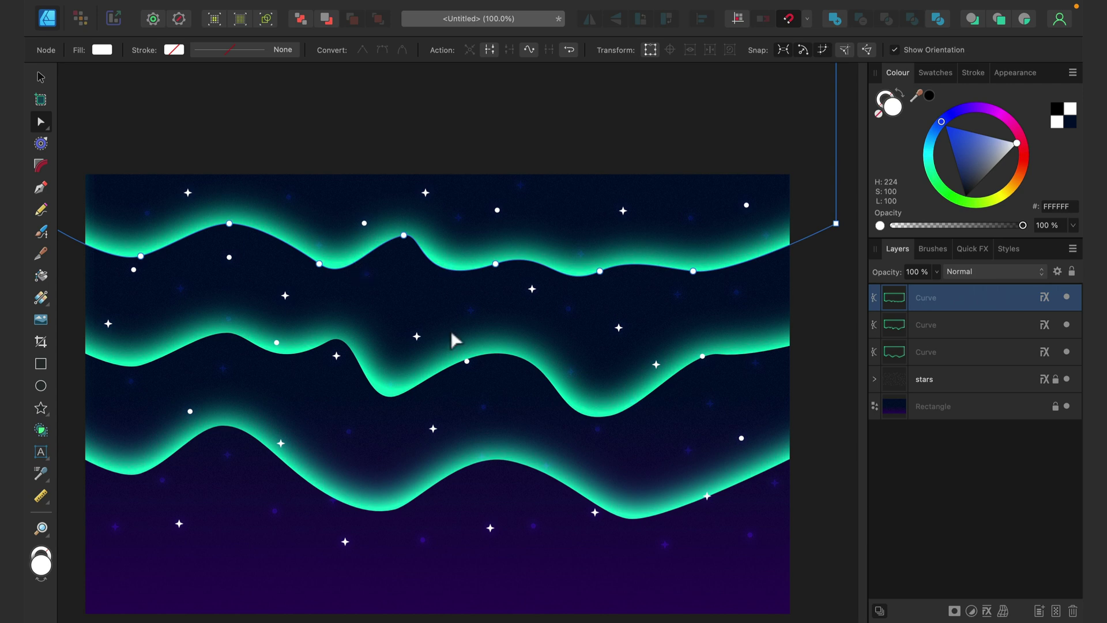
scroll(514, 321, "down", 5)
scroll(514, 321, "up", 3)
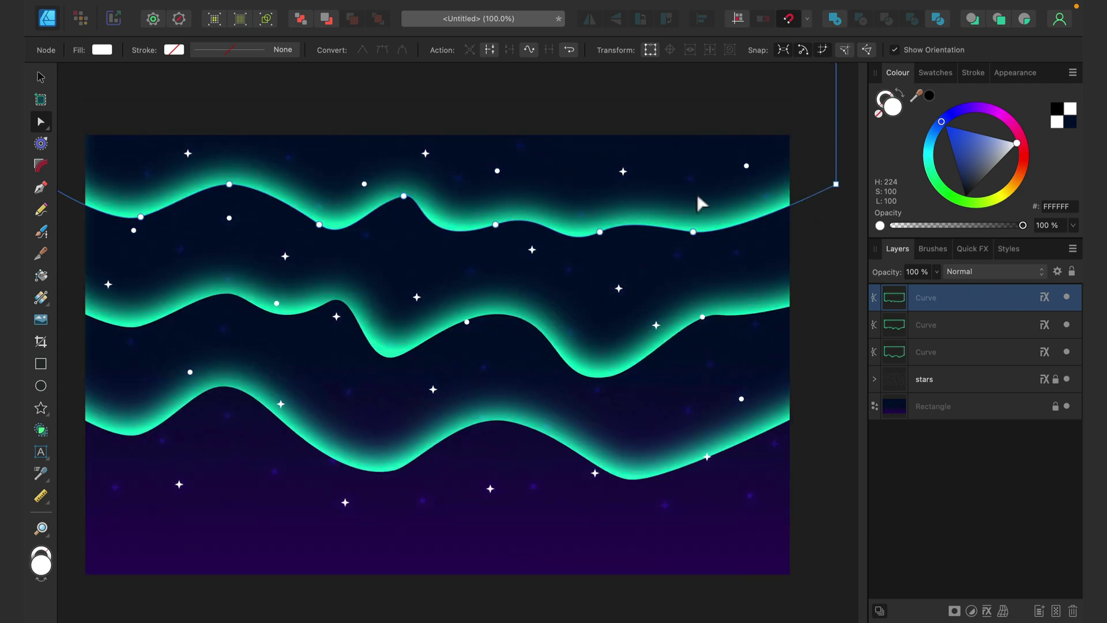
left_click(970, 320)
left_click(975, 300)
left_click(957, 349)
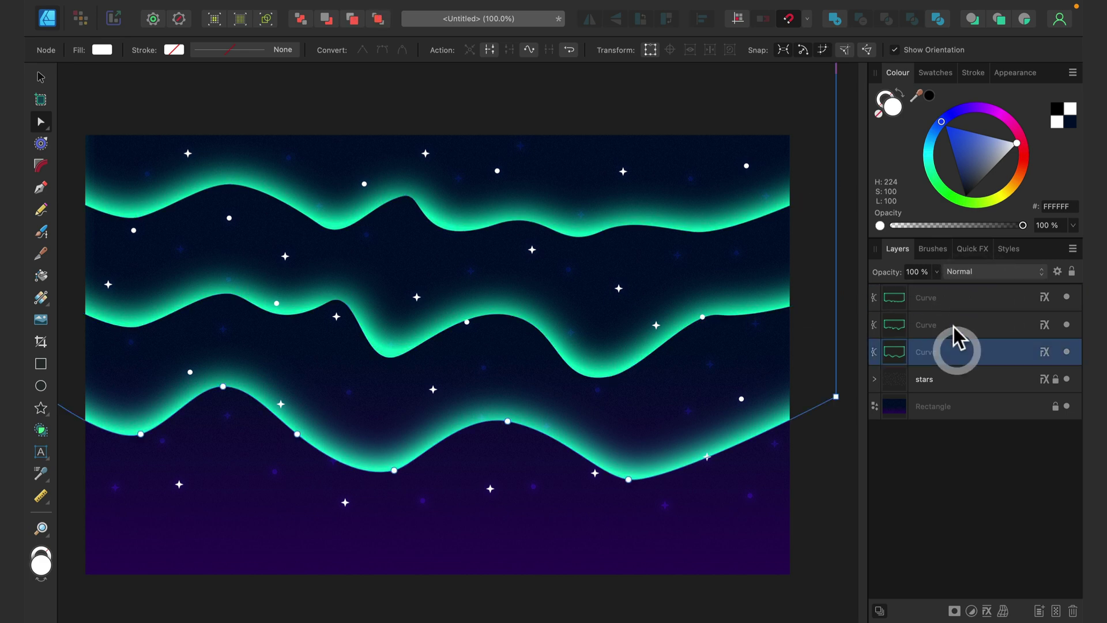
left_click(937, 272)
left_click_drag(902, 287, 880, 289)
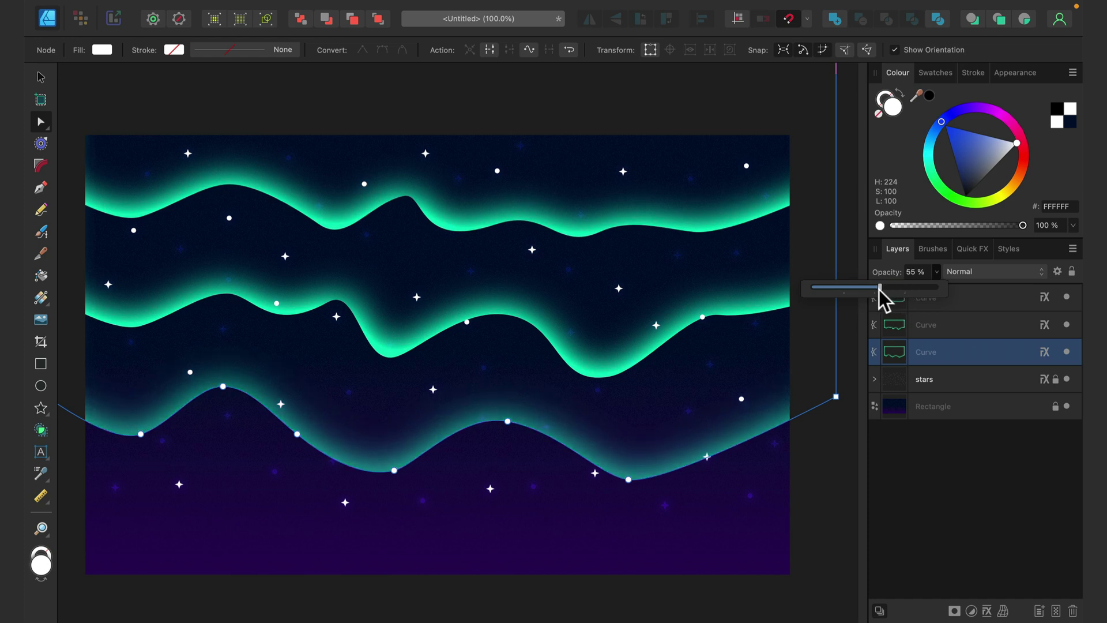
Reduce the middle aurora curve's layer opacity to 80%.
left_click(959, 326)
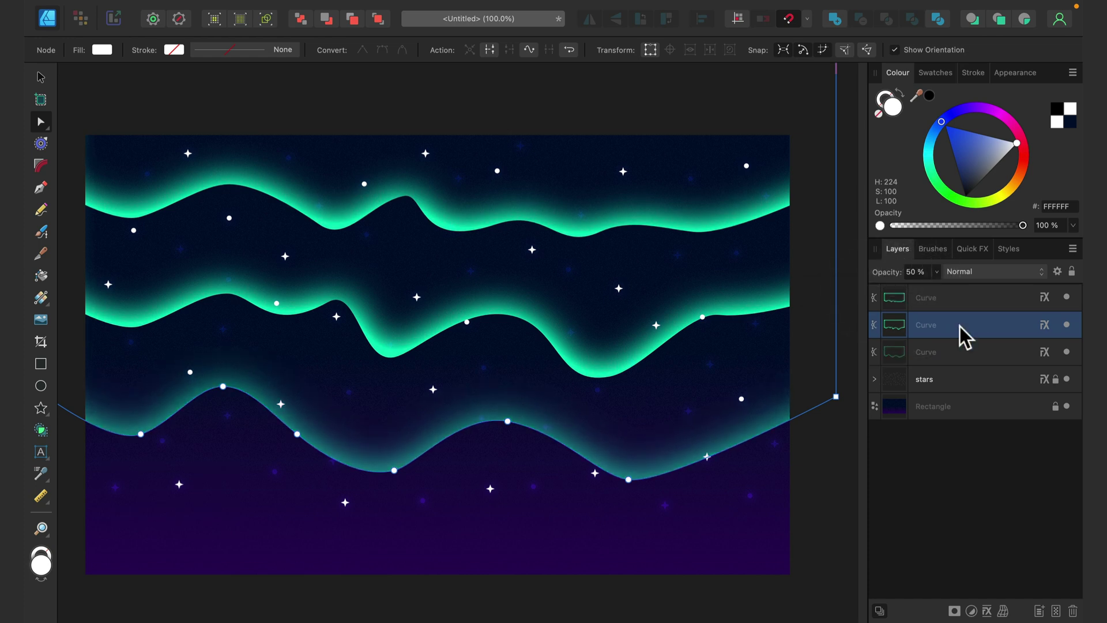
left_click(938, 272)
left_click_drag(914, 285, 912, 285)
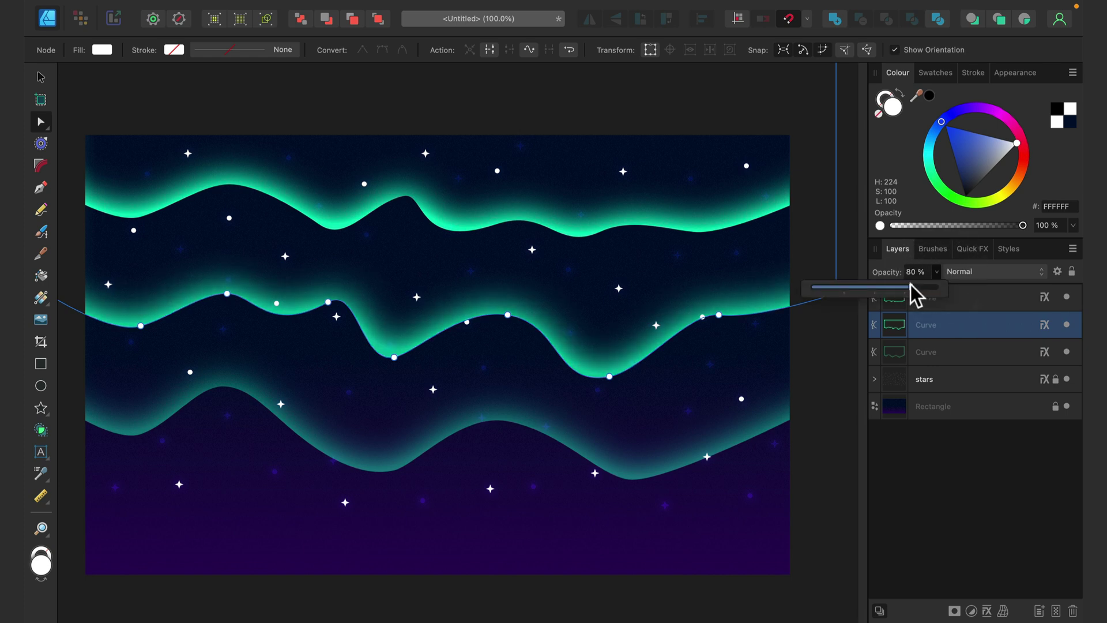
Add a linear Gradient Overlay effect to the lowest aurora curve and open its black-to-white gradient for editing at the black stop.
left_click(969, 299)
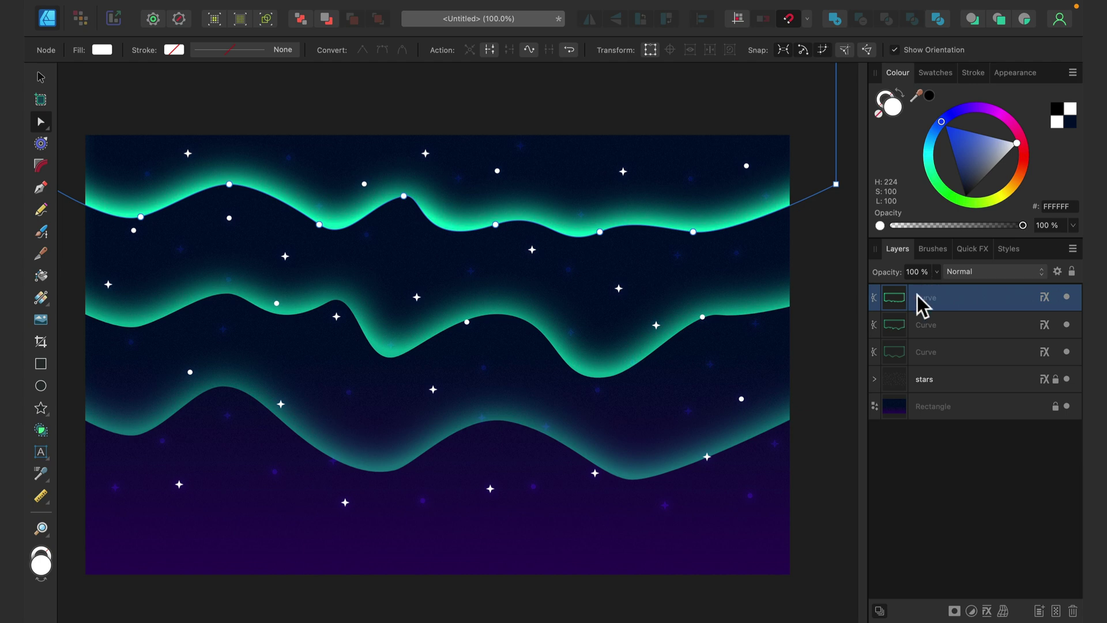
left_click(981, 353)
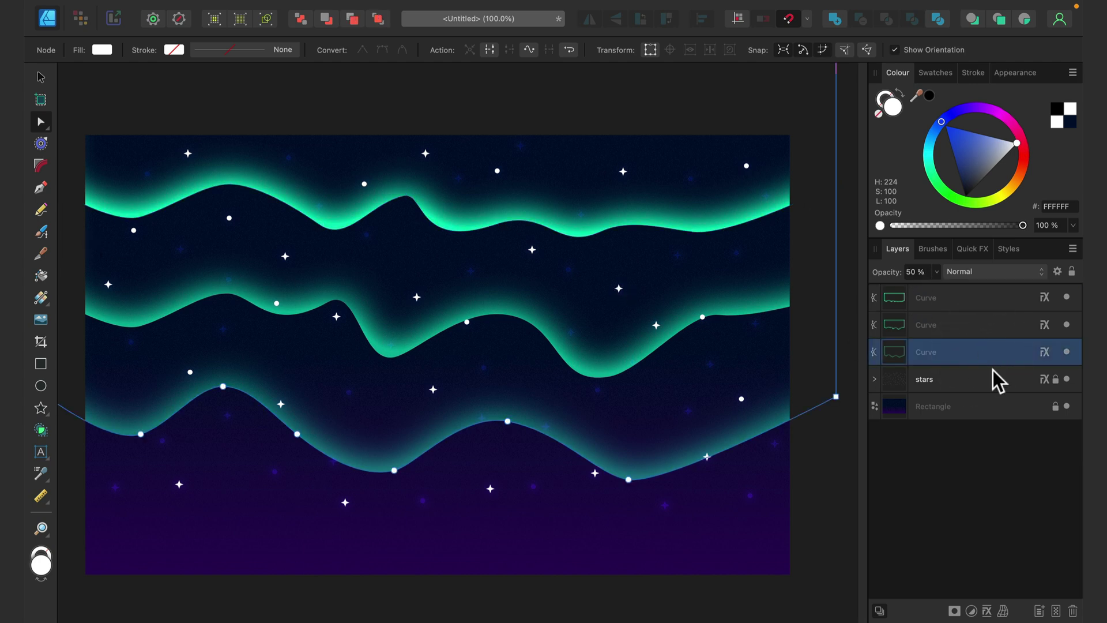
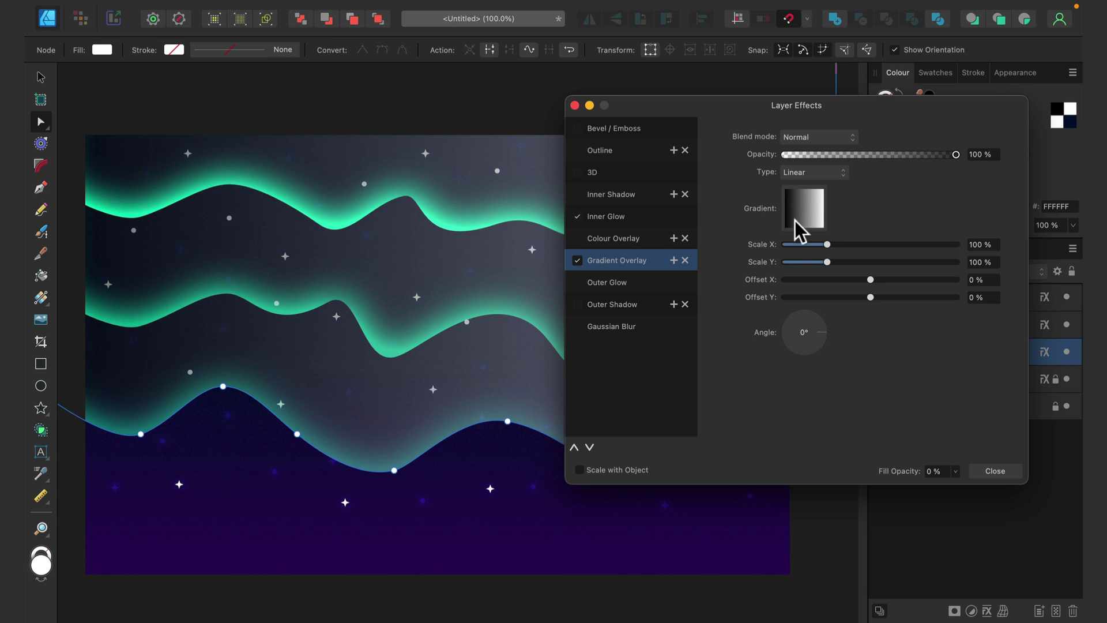
left_click(796, 220)
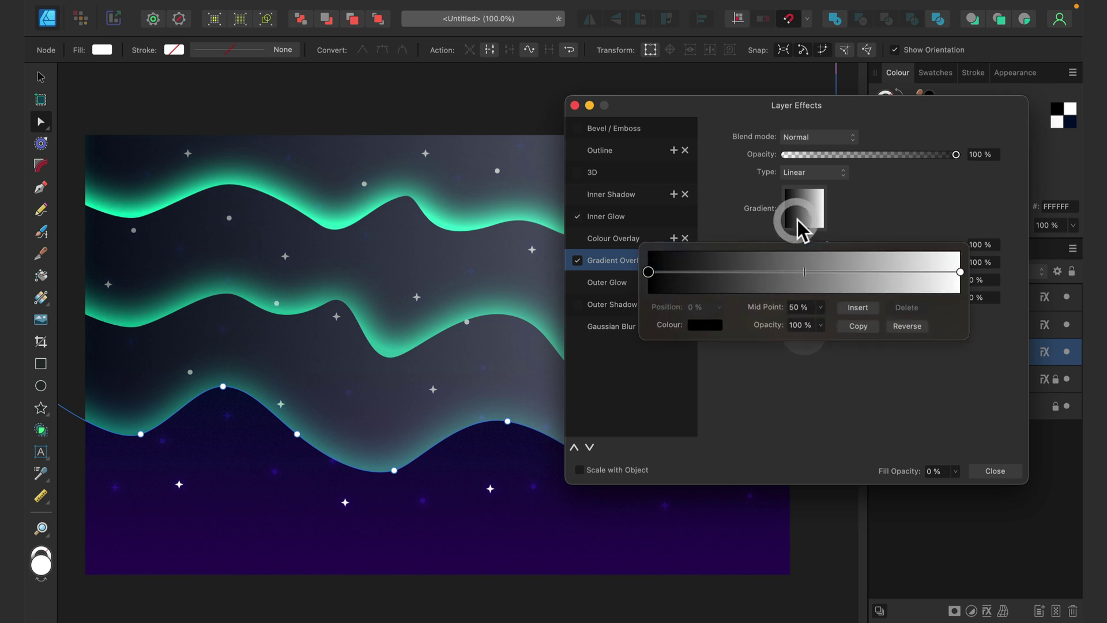
left_click(667, 270)
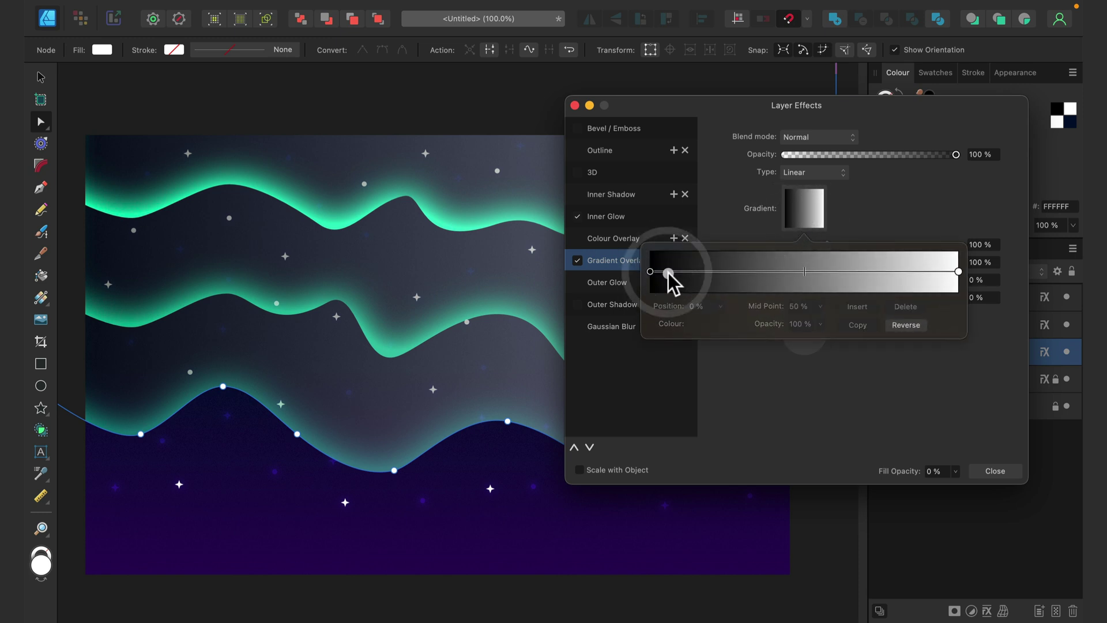
left_click(651, 271)
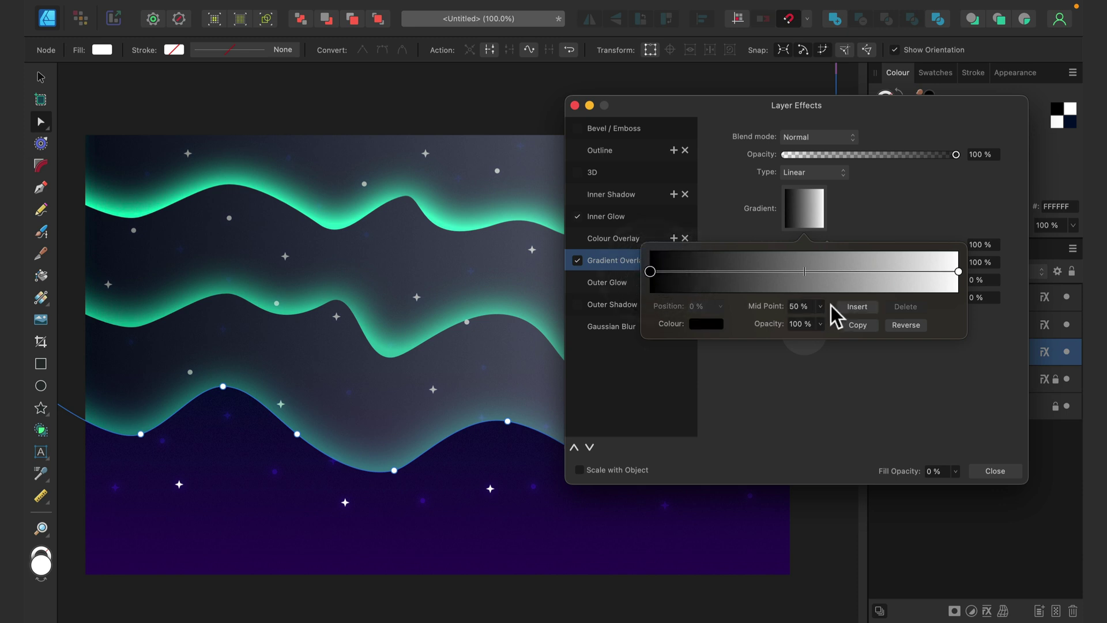
Insert six successive stops into the overlay gradient, starting at 50% and crowding towards its white end.
left_click(850, 306)
left_click(851, 307)
left_click(851, 307)
left_click(852, 308)
left_click(851, 307)
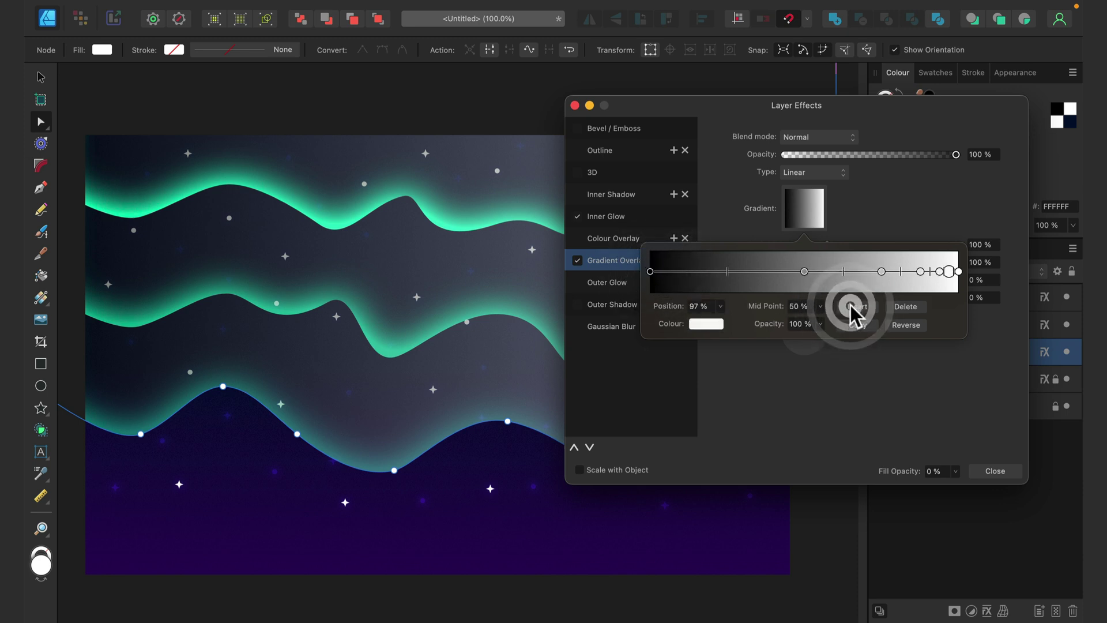
left_click(850, 307)
Try to undo the last stop insertion and delete the gradient stop at 97%.
key("super+z")
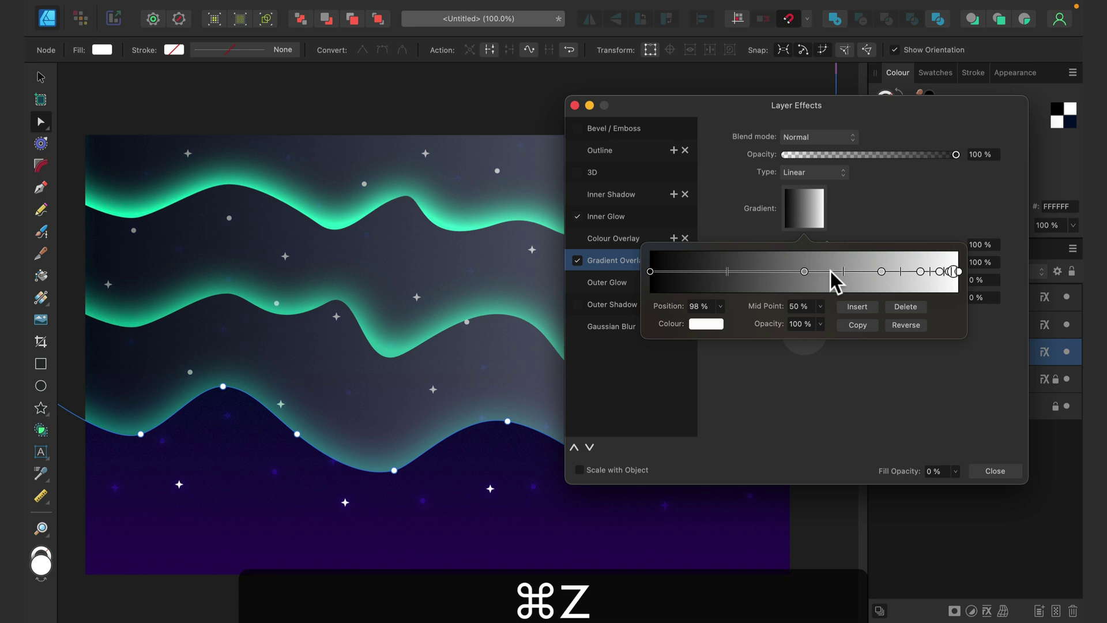
left_click(871, 255)
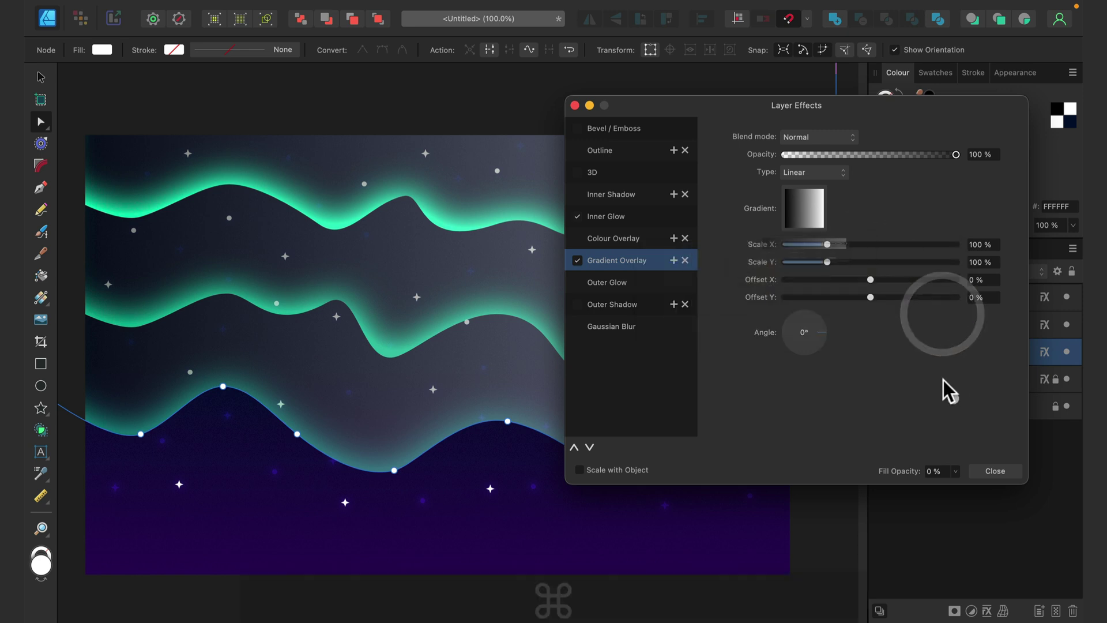
left_click(816, 203)
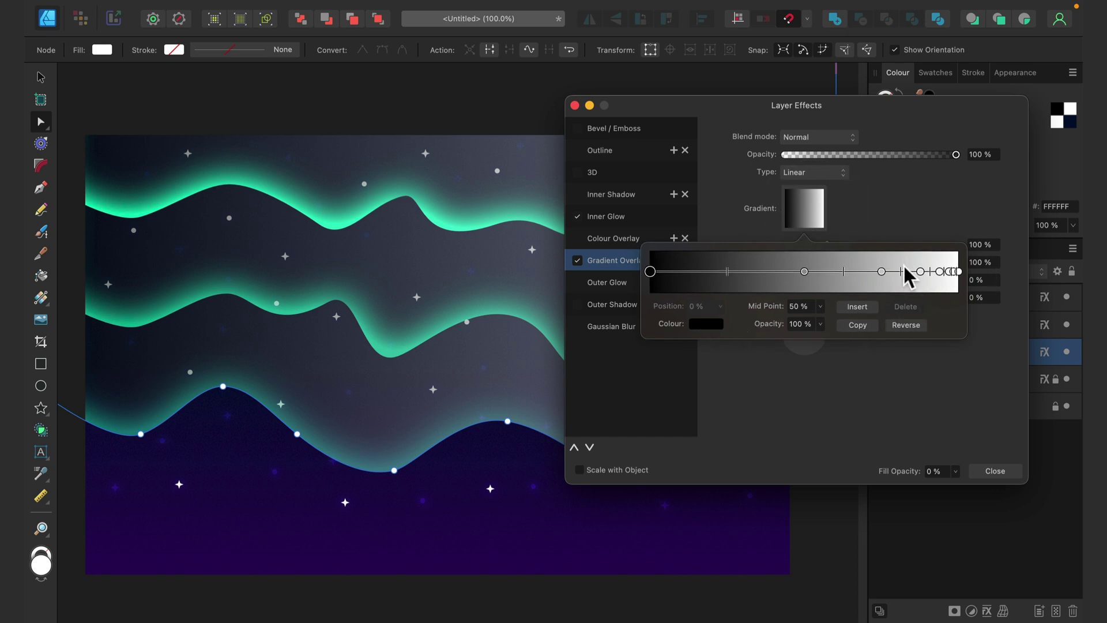
left_click(949, 271)
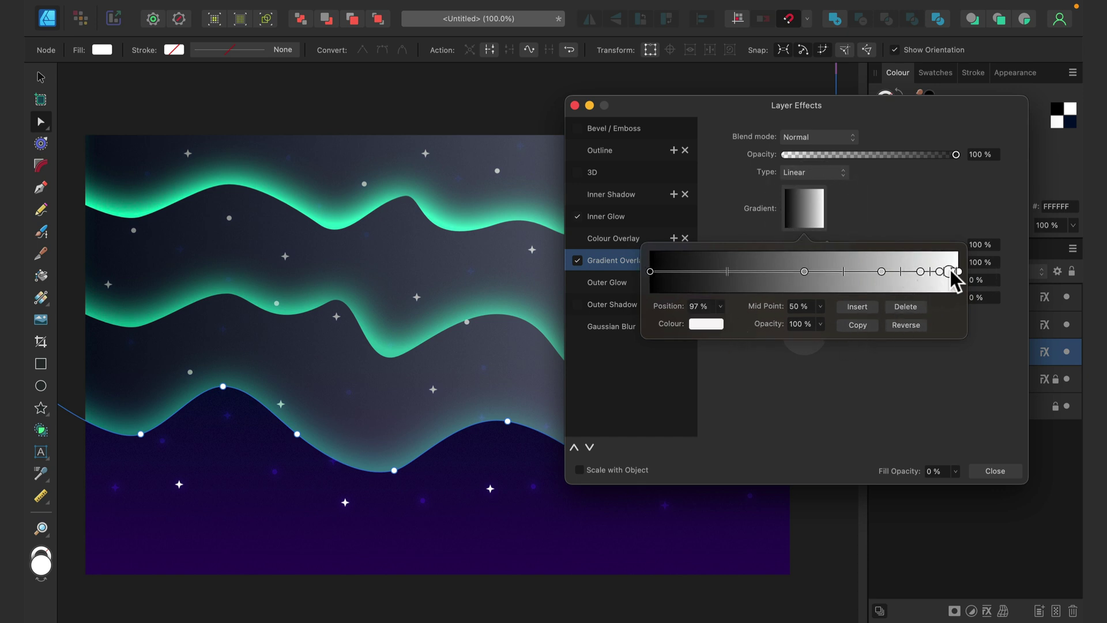
left_click(905, 306)
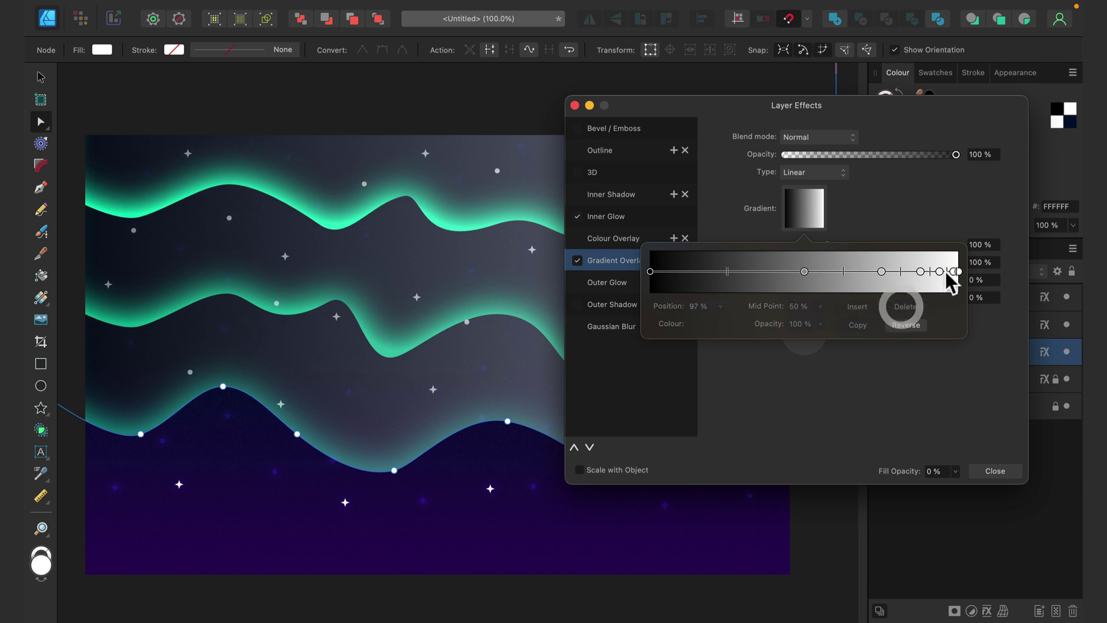
Add stops along the overlay gradient at about 68%, 37%, 23% and 8%.
left_click(862, 274)
left_click(824, 274)
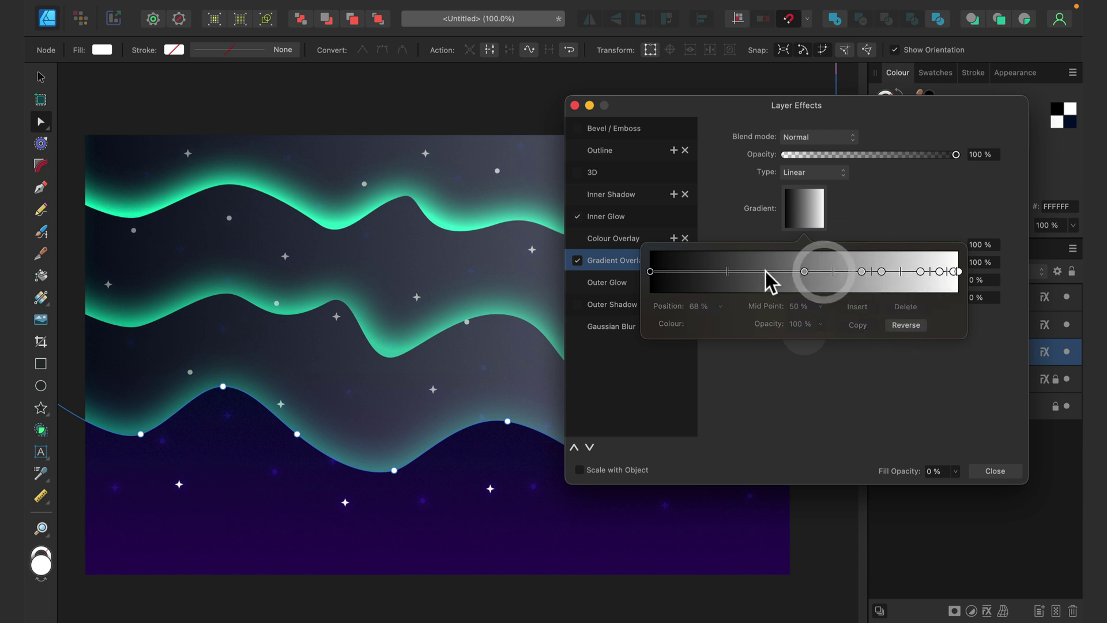
left_click(765, 271)
left_click(718, 272)
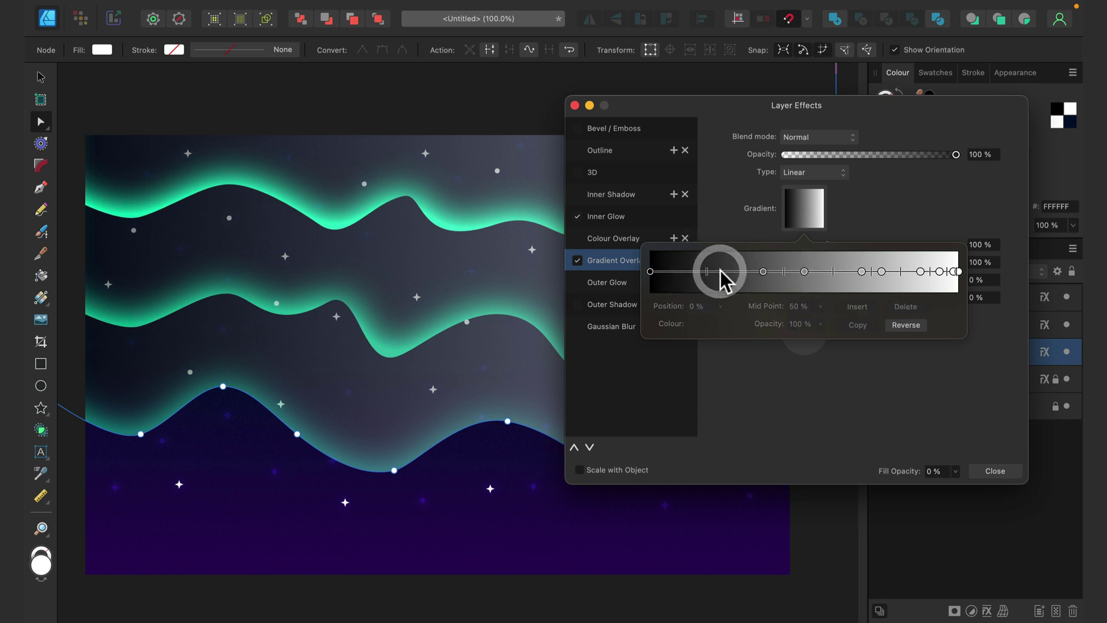
left_click(675, 272)
left_click(676, 272)
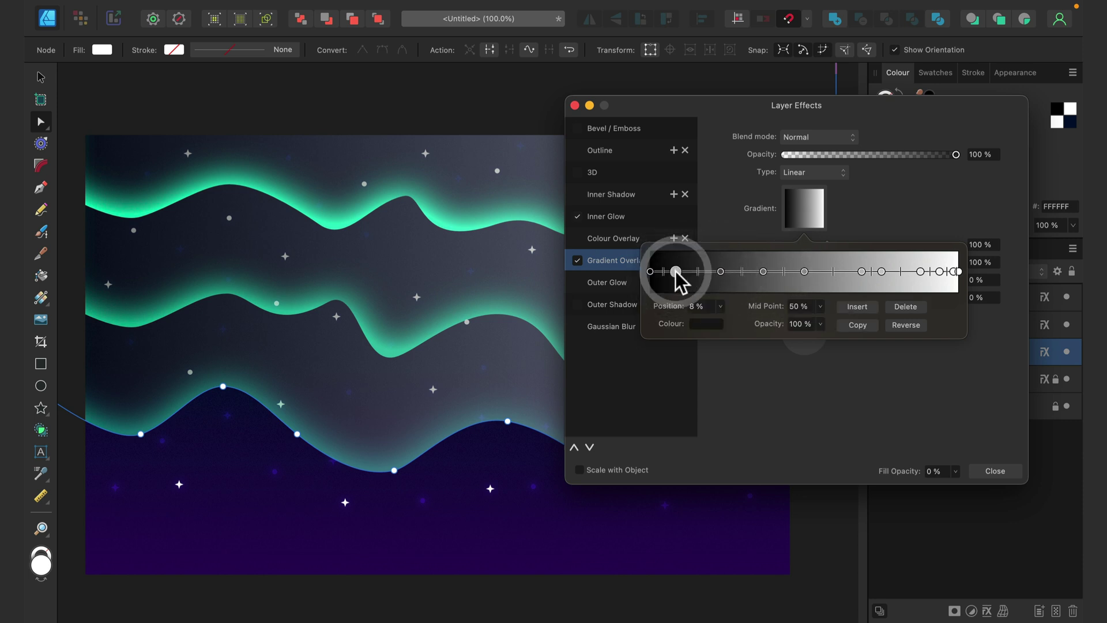
Insert intermediate stops at 30%, 16% and 4% in the dark half of the overlay gradient.
left_click(721, 272)
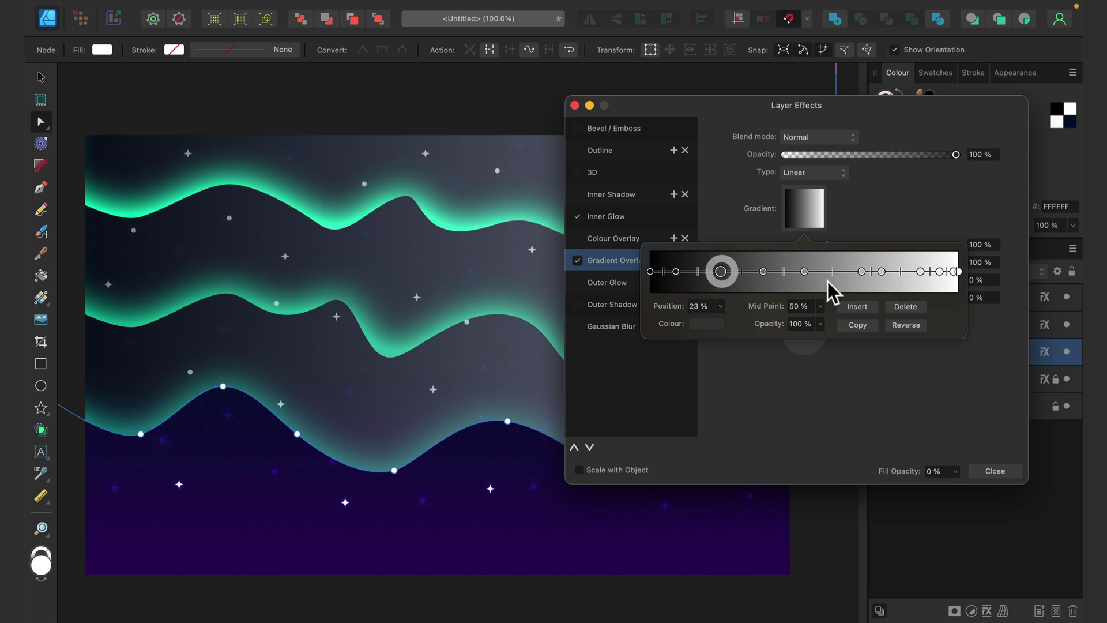
left_click(857, 305)
left_click(676, 272)
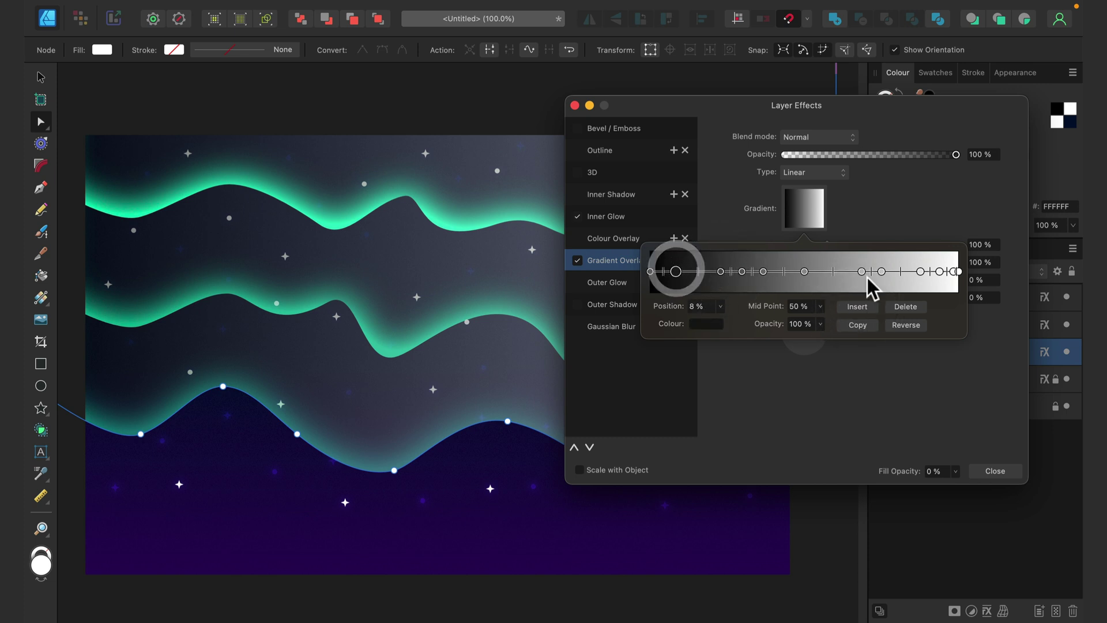
left_click(859, 306)
left_click(650, 272)
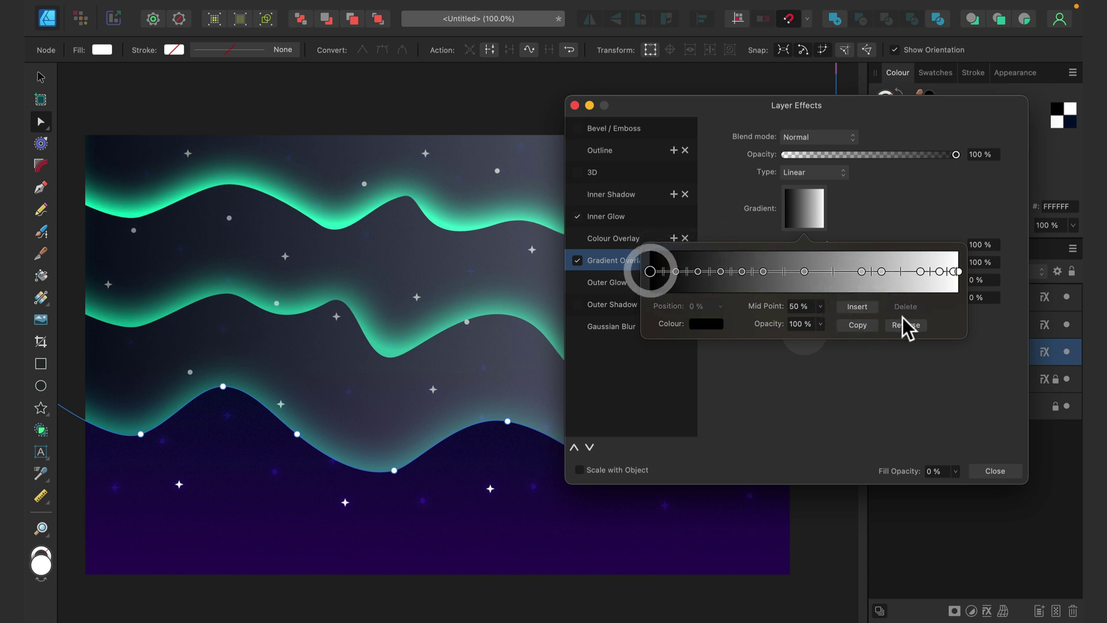
left_click(860, 307)
Move the gradient's 37% stop to 39% and insert stops midway after the 50%, 39% and 75% stops.
left_click(804, 272)
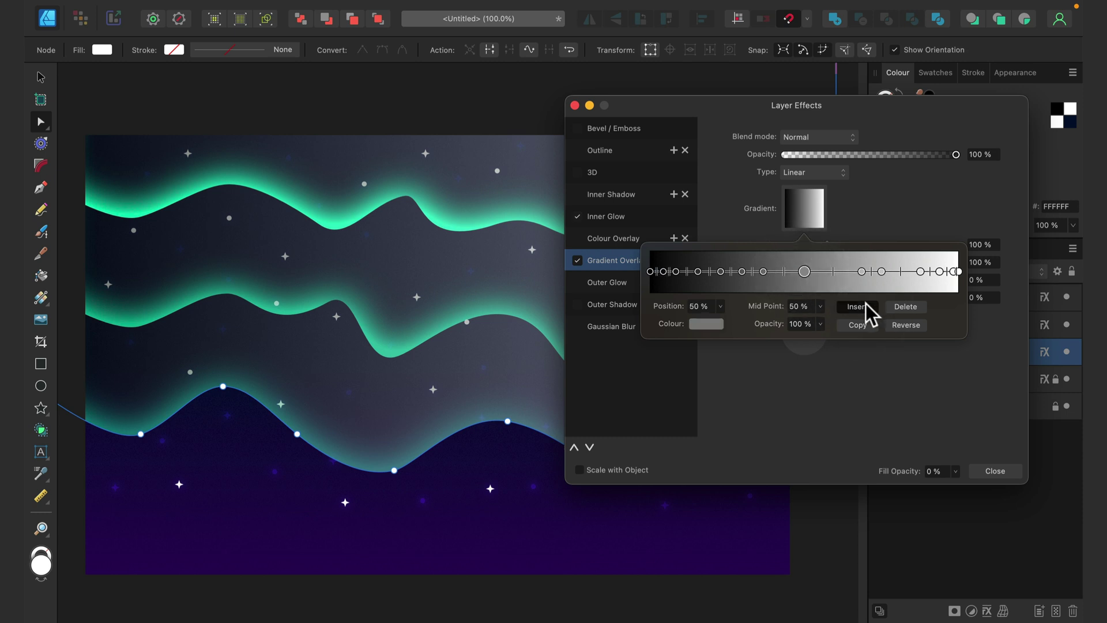
left_click(859, 306)
left_click_drag(764, 271, 772, 271)
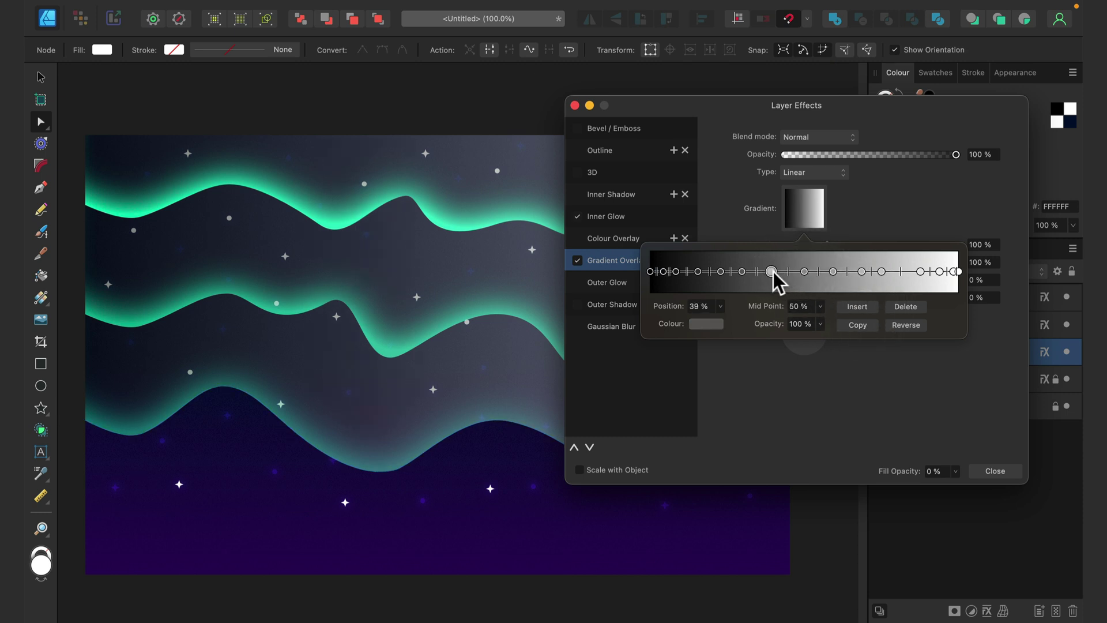
left_click(854, 305)
left_click(882, 271)
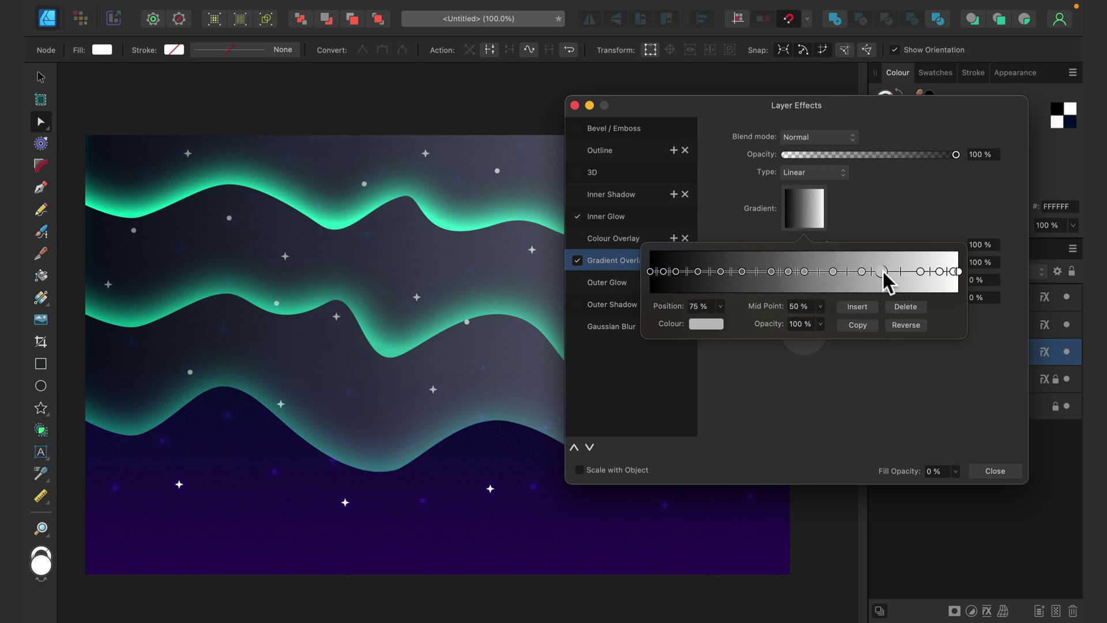
left_click(864, 307)
Lighten the overlay gradient's 4% stop to D9D9D9 and its 16% stop to DBDBDB.
left_click(651, 271)
left_click(664, 272)
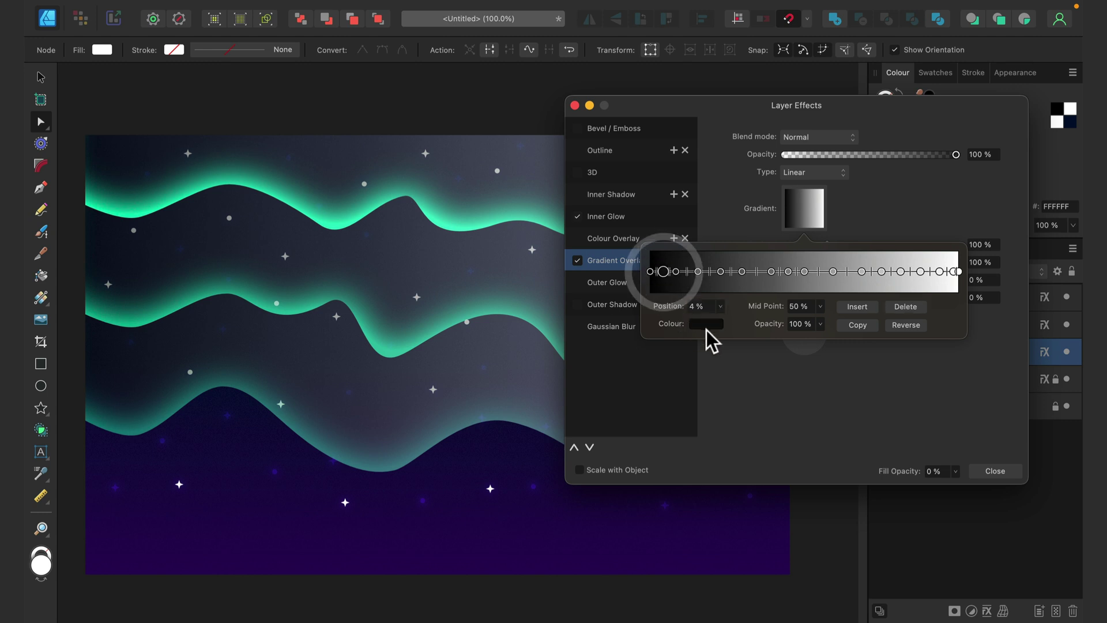
left_click(706, 324)
left_click_drag(754, 425, 714, 478)
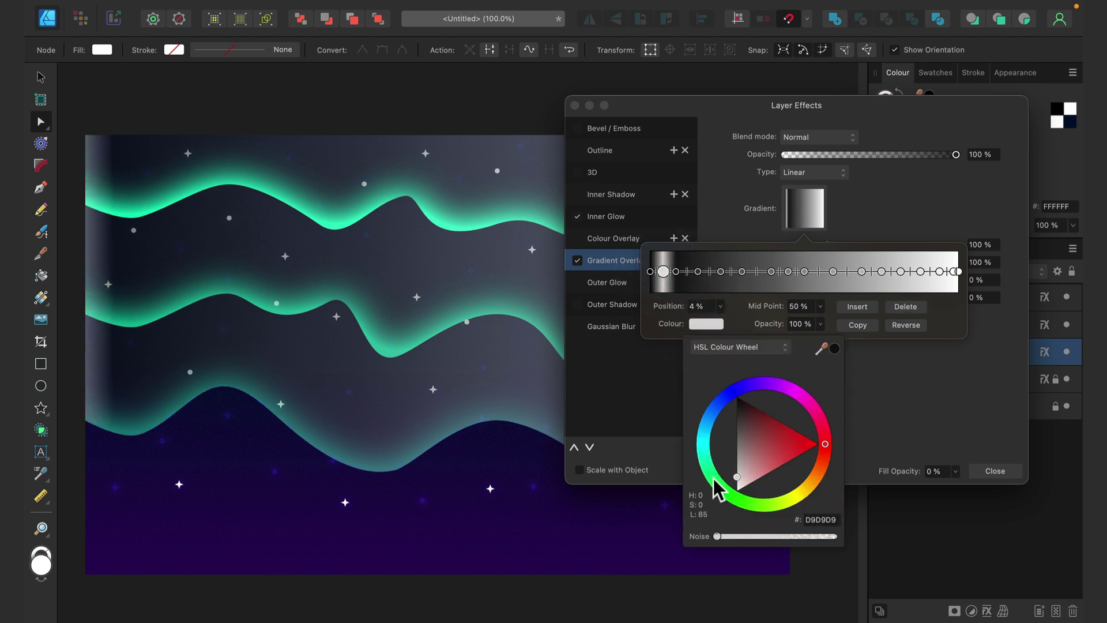
left_click(676, 272)
left_click(698, 272)
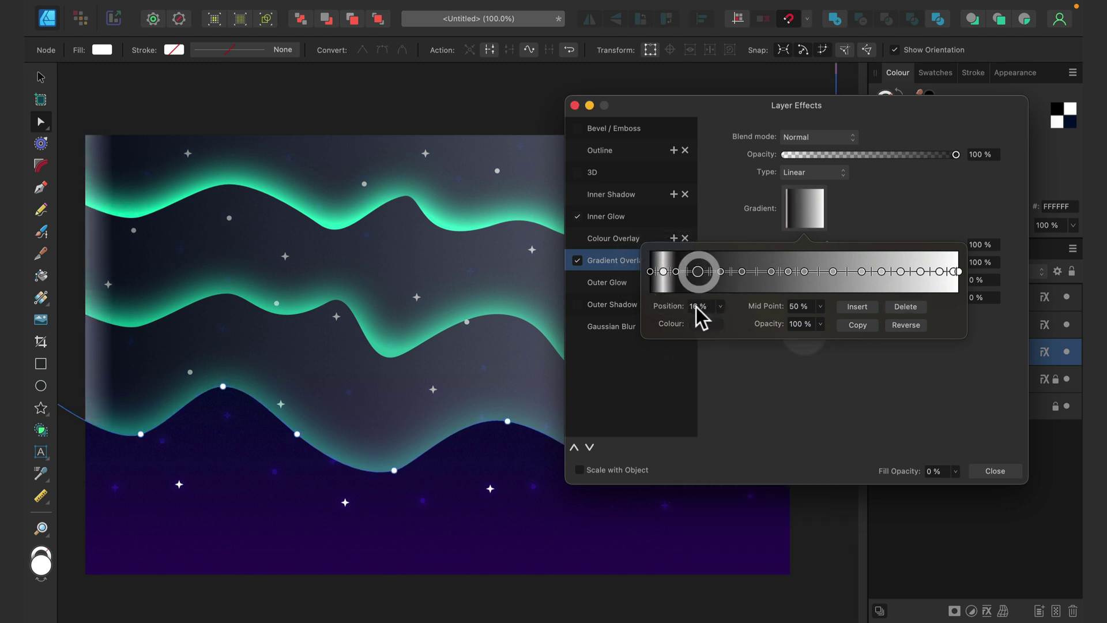
left_click(706, 324)
left_click_drag(773, 460, 717, 477)
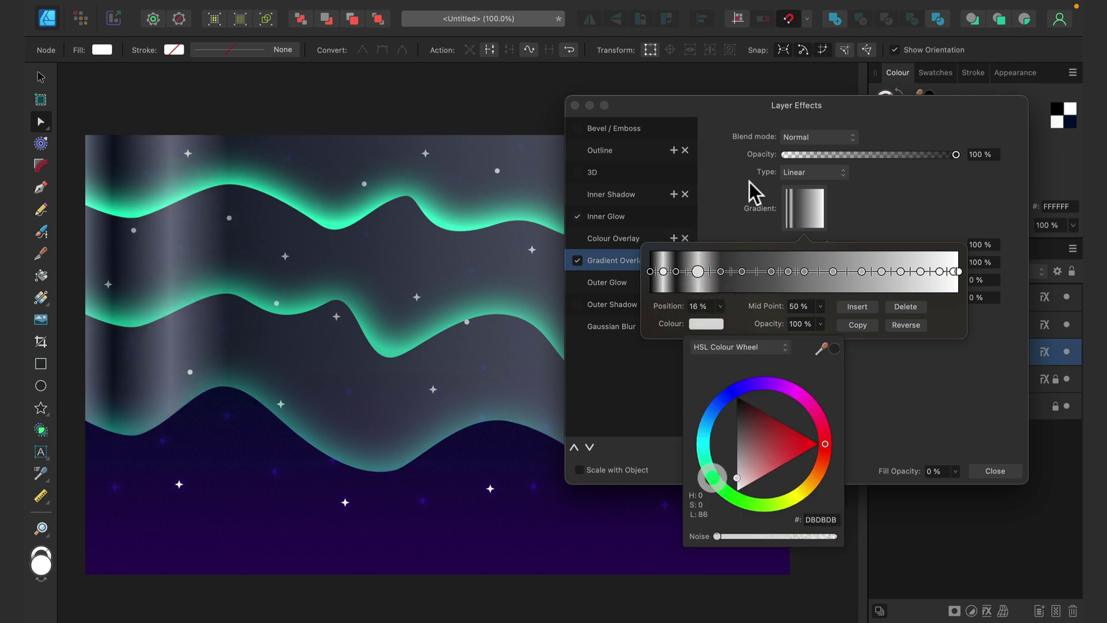
Set the overlay gradient's 23% stop to dark grey 1D1D1D and its 30% stop to light grey C3C3C3.
left_click(721, 271)
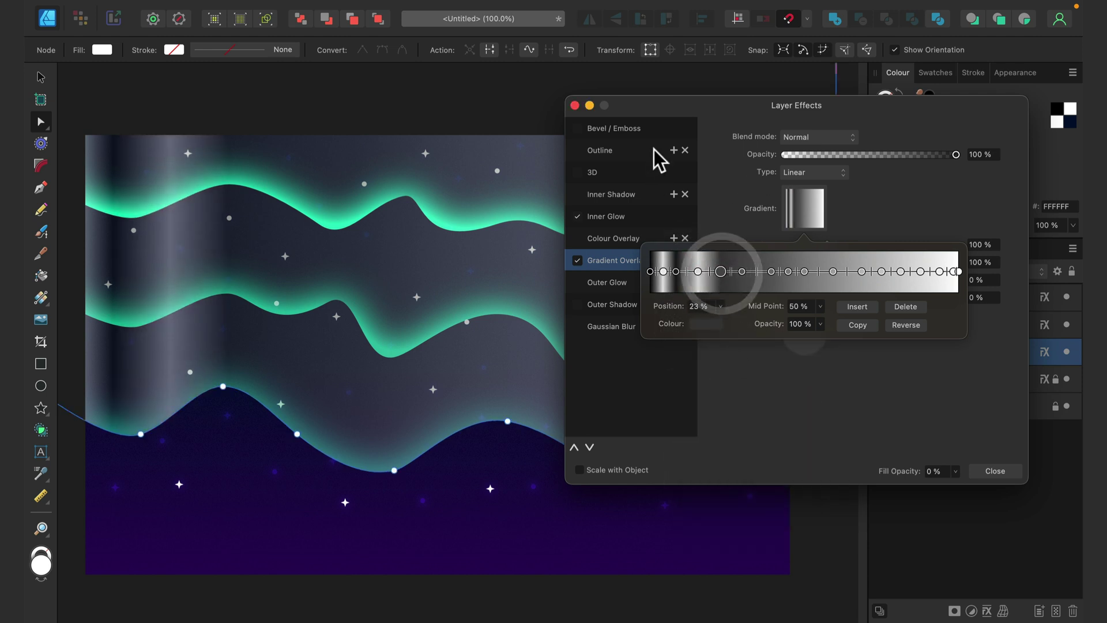
left_click(706, 324)
left_click_drag(746, 427, 728, 407)
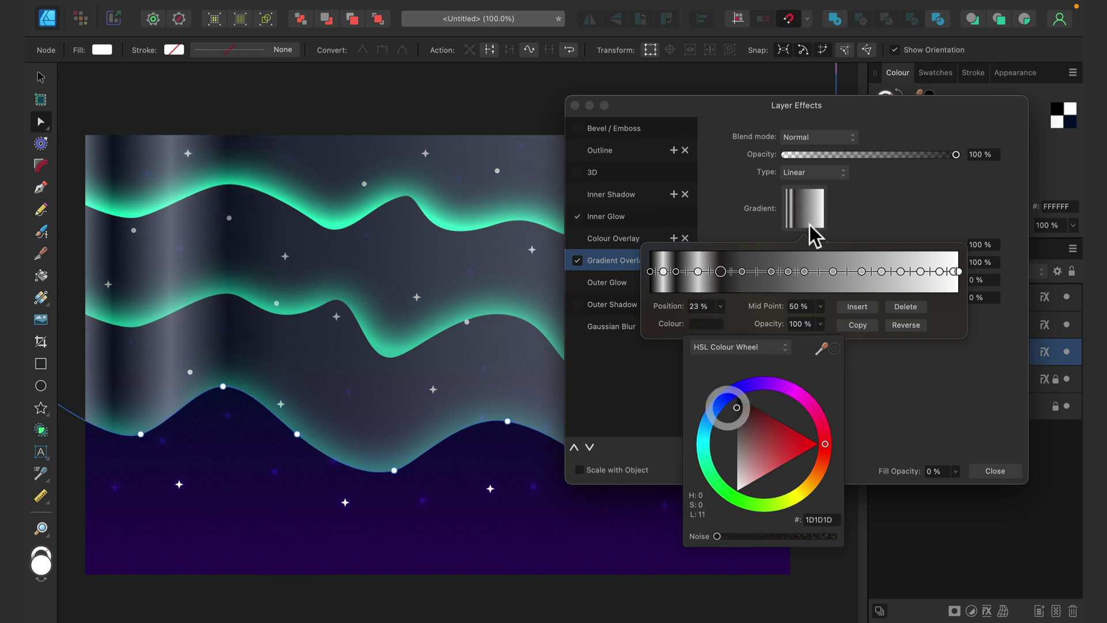
left_click(743, 271)
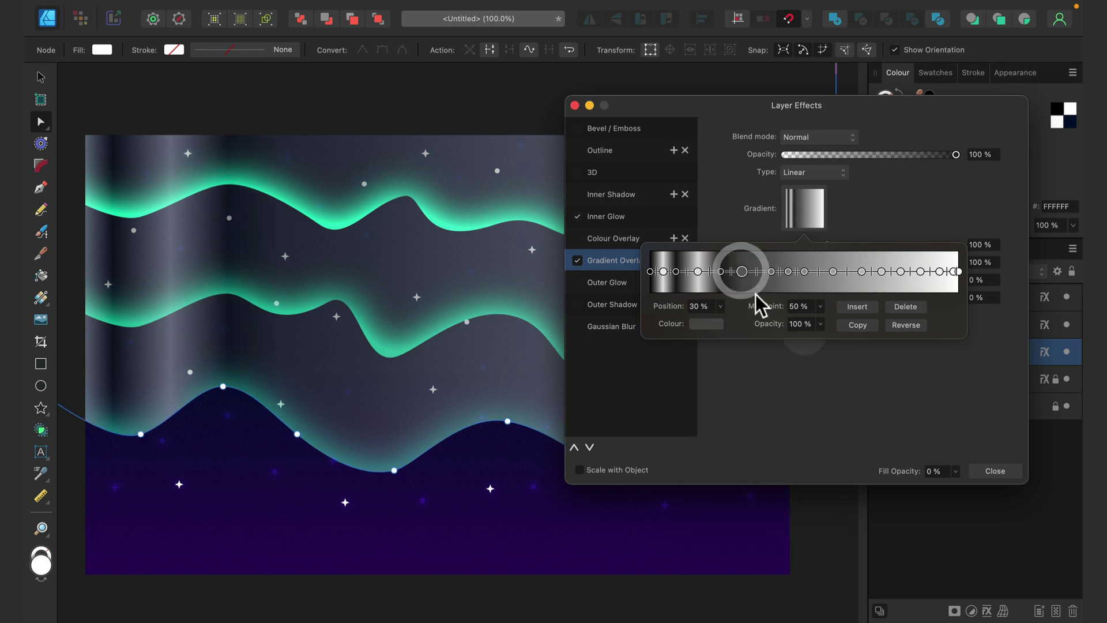
left_click(708, 323)
left_click_drag(752, 438, 727, 474)
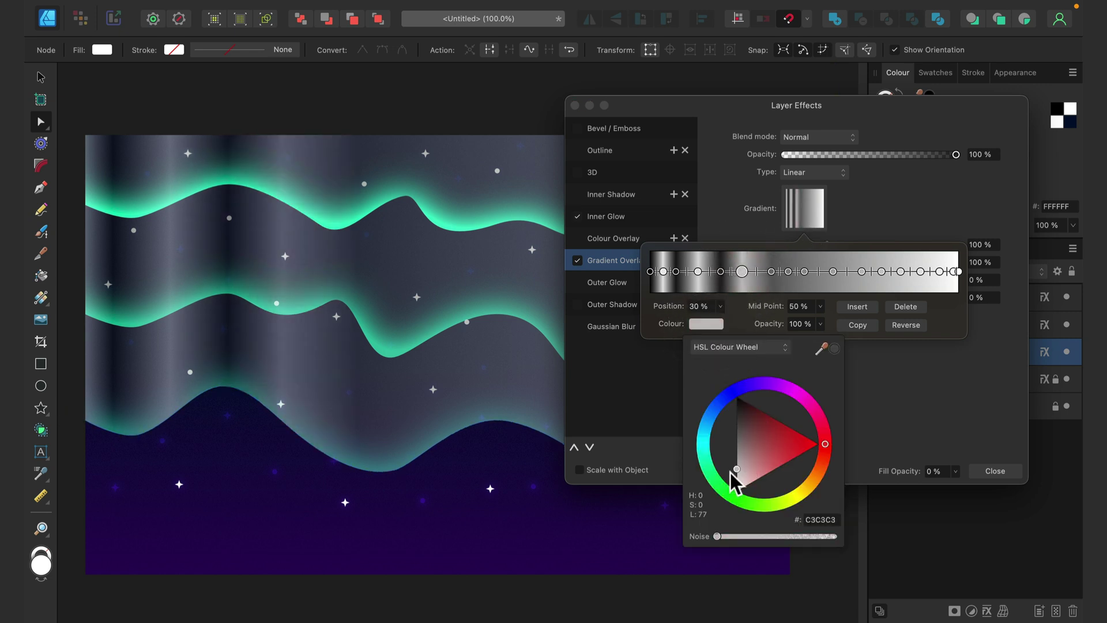
Set the overlay gradient's 39% stop to dark grey 323232 and its 45% stop to light grey CCCCCC.
left_click(770, 271)
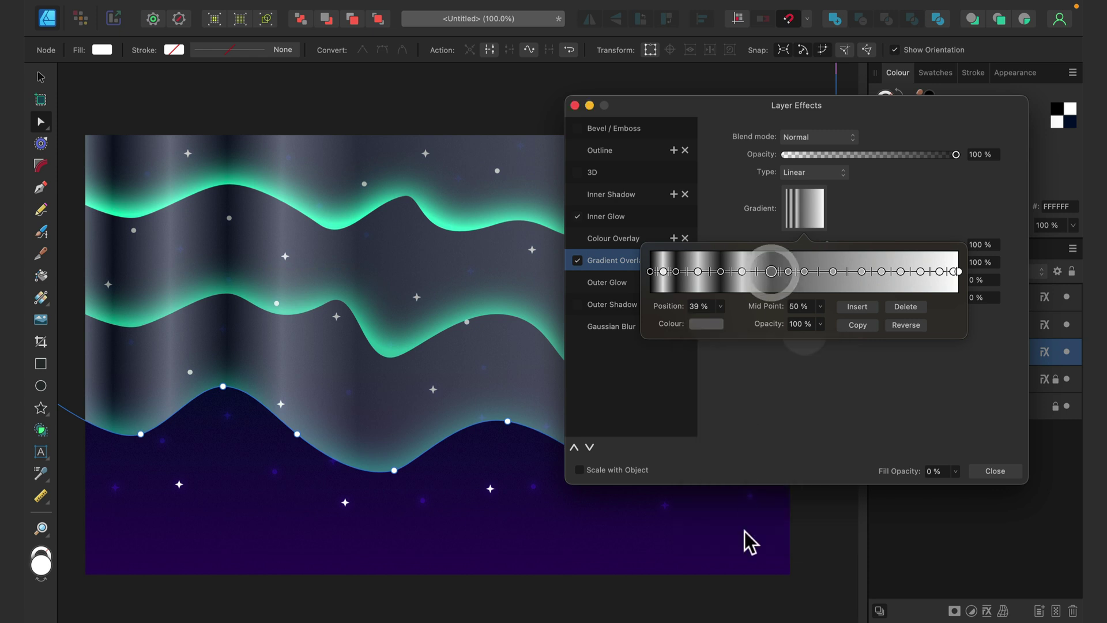
left_click(708, 325)
left_click_drag(746, 434, 725, 425)
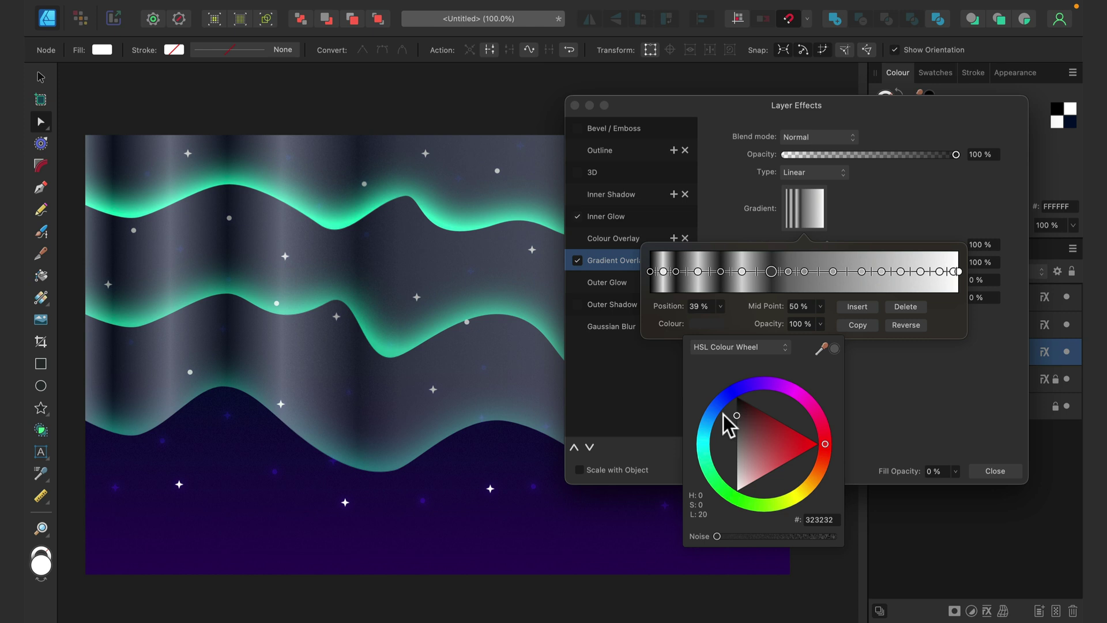
left_click(789, 272)
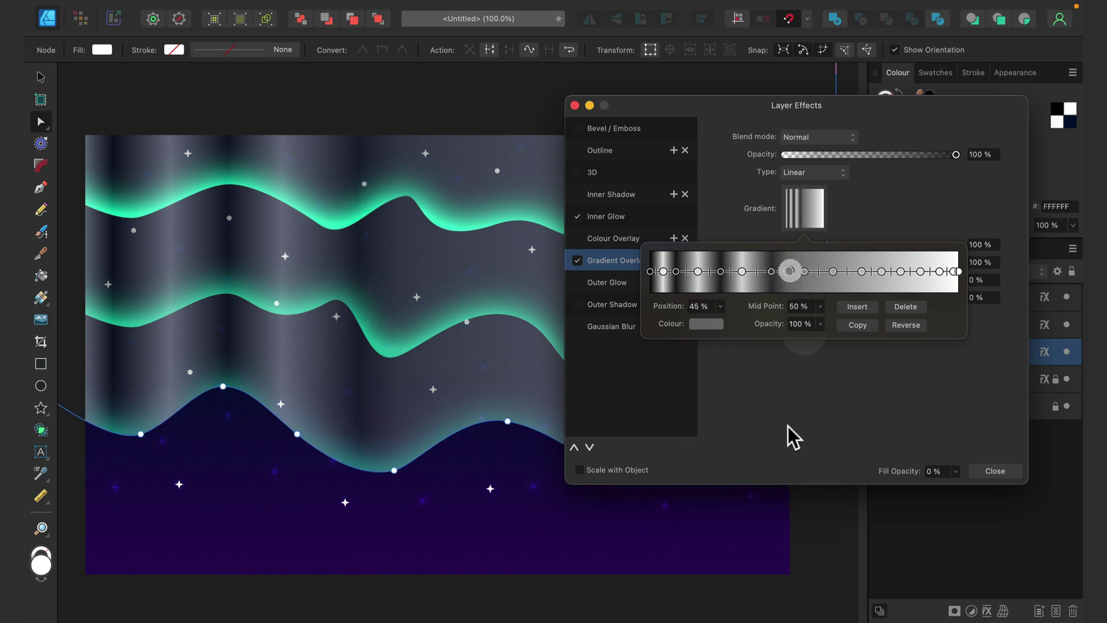
left_click(714, 326)
left_click_drag(743, 425, 736, 472)
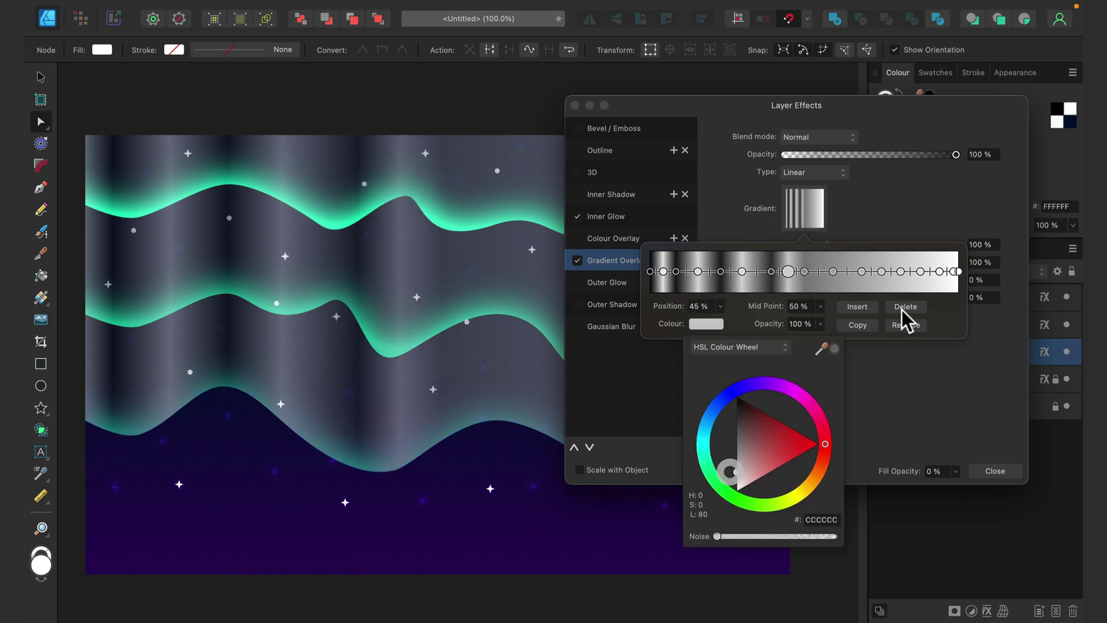
Set the overlay gradient's 50% stop to dark grey 343434 and its 59% stop to light grey CDCDCD.
left_click(805, 271)
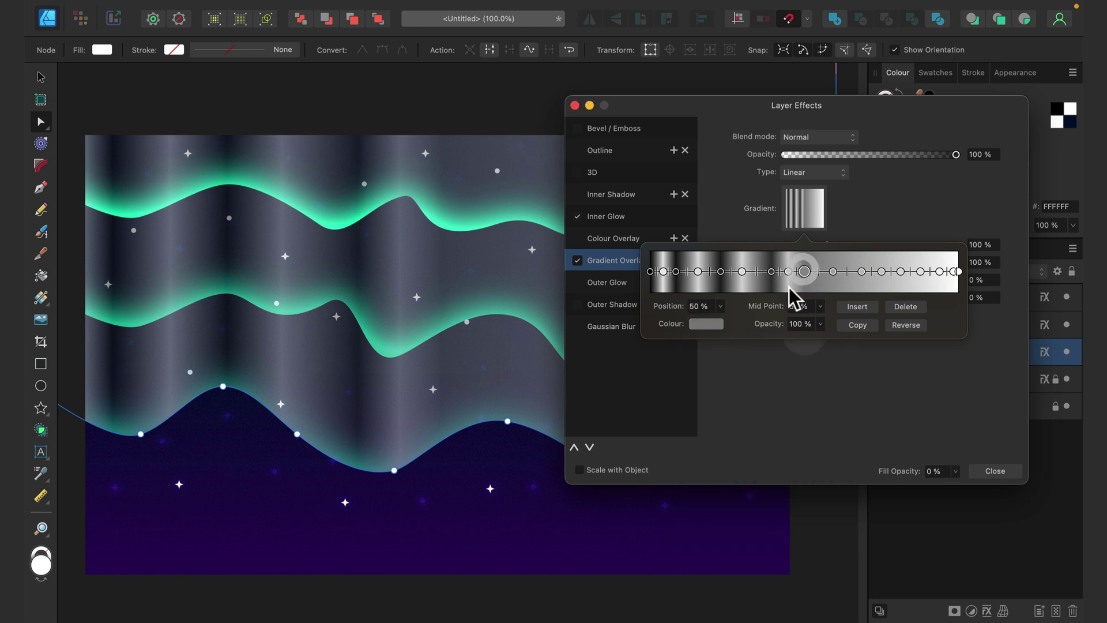
left_click(714, 324)
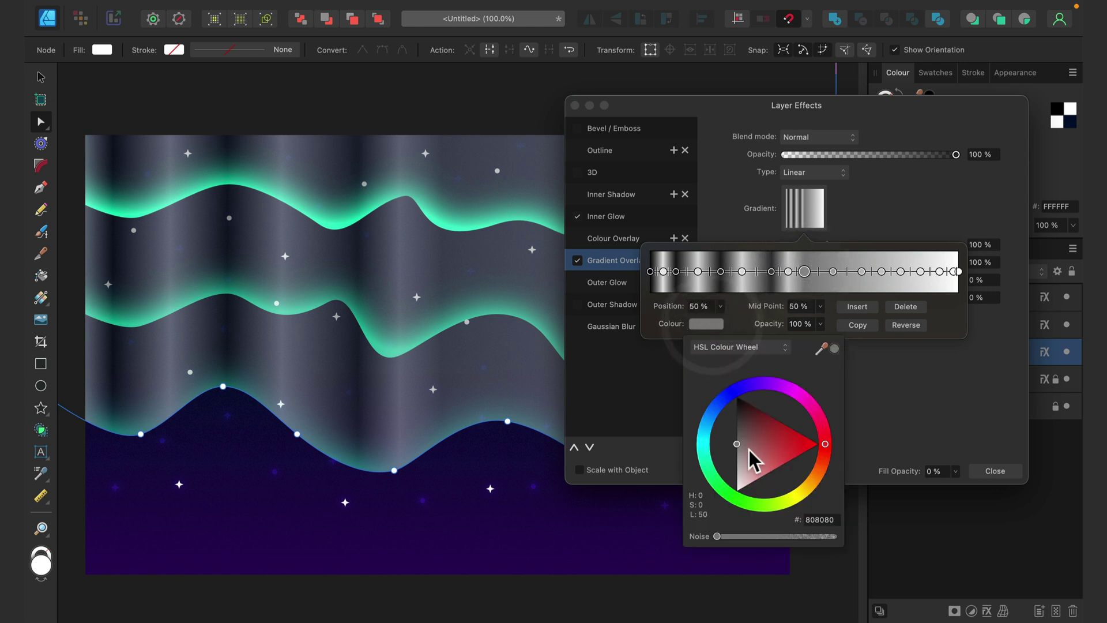
left_click(728, 410)
left_click_drag(741, 416, 729, 415)
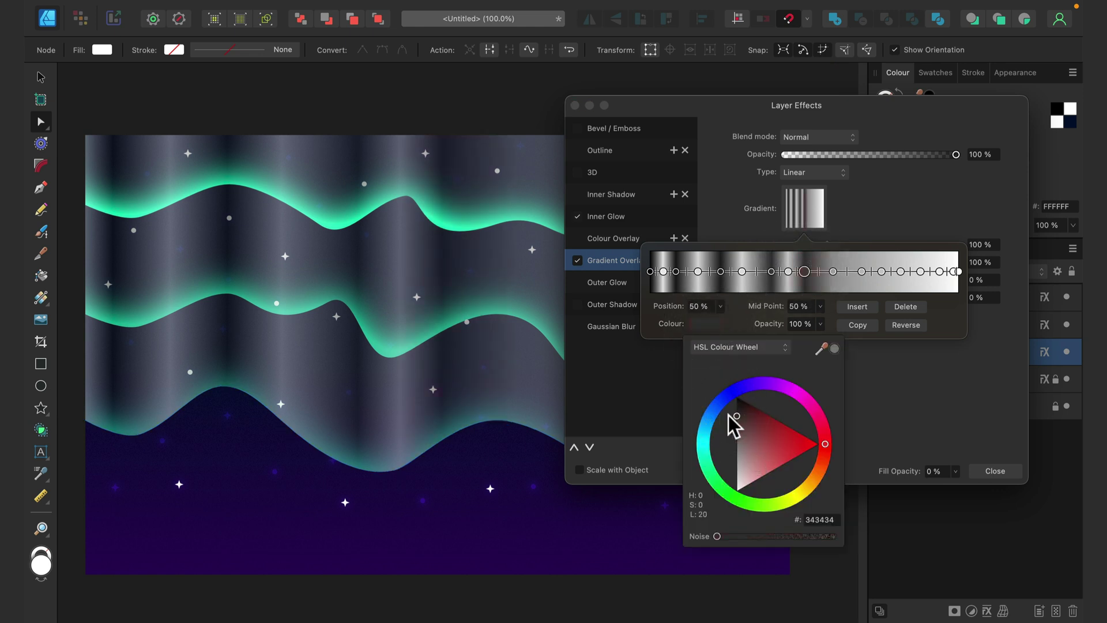
left_click(832, 270)
left_click(705, 324)
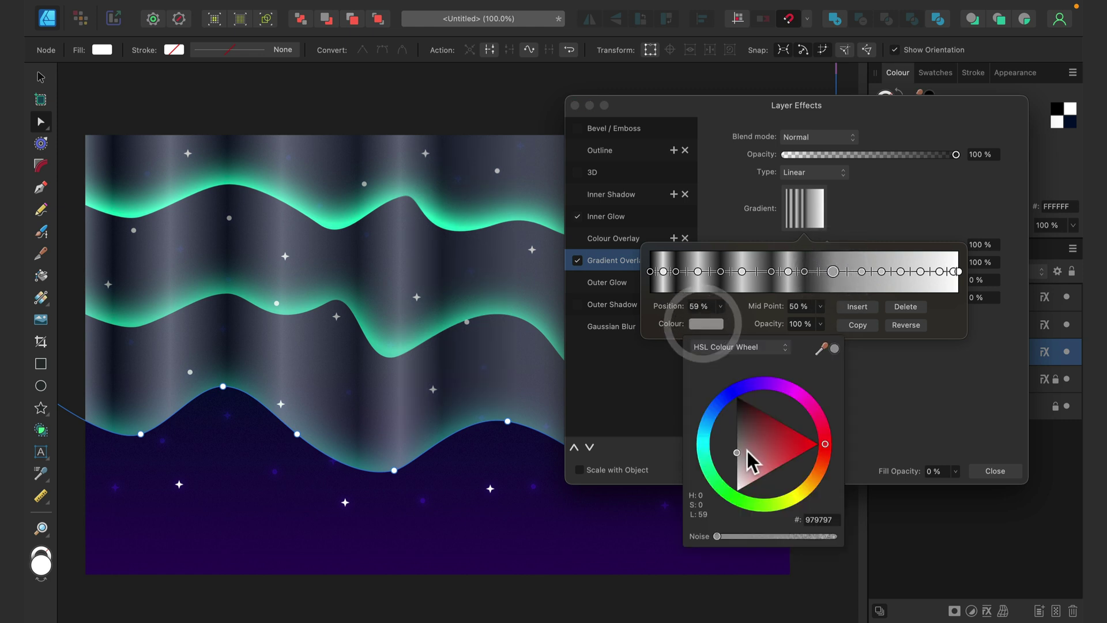
left_click(729, 474)
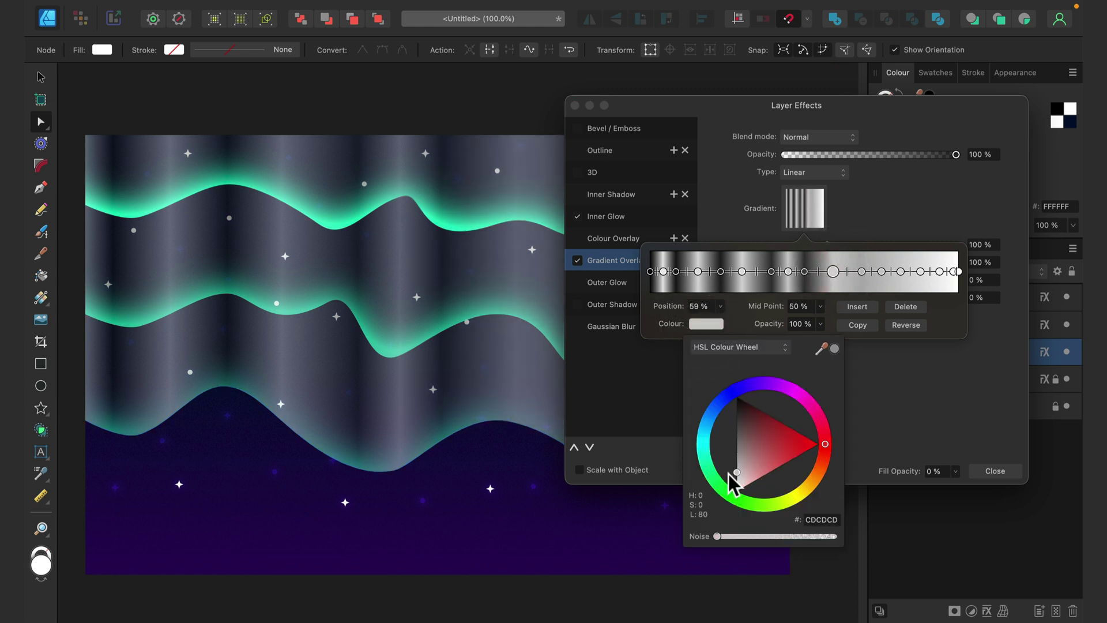
Darken the overlay gradient's 68% stop to a dark grey and set its 81% stop to light grey C6C6C6.
left_click(860, 271)
left_click(707, 324)
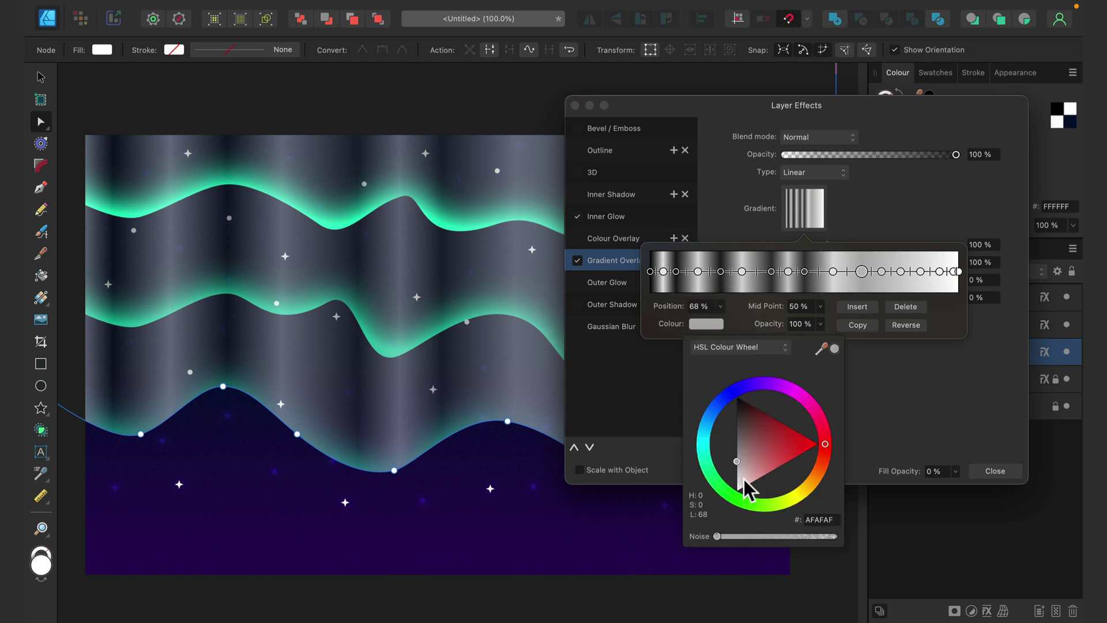
left_click_drag(744, 480, 736, 418)
left_click(899, 272)
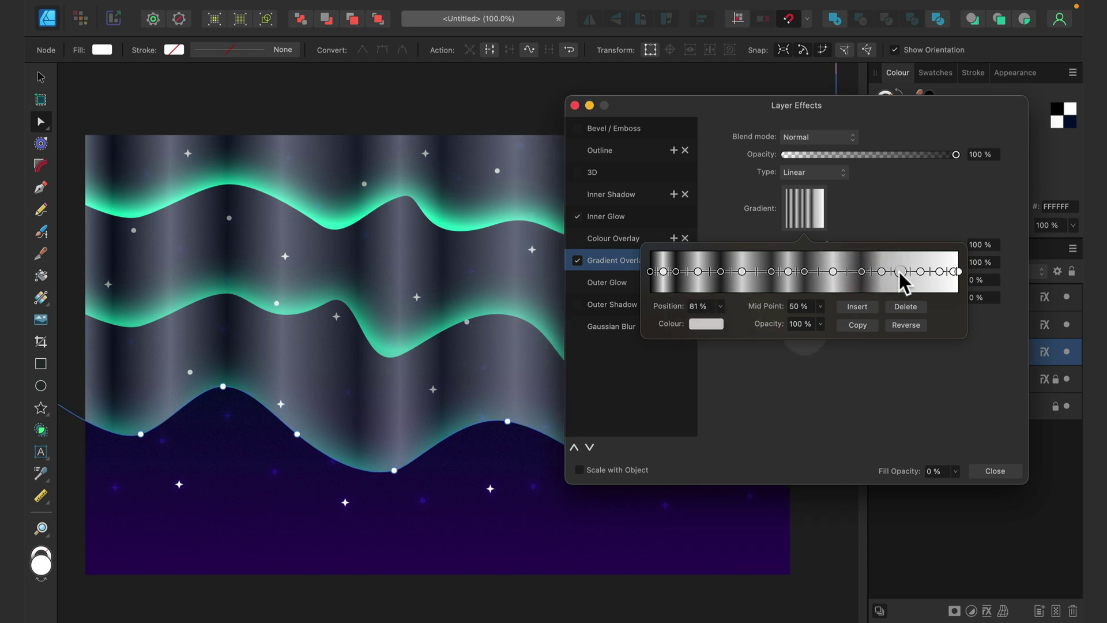
left_click(707, 323)
mouse_move(735, 462)
left_mouse_down()
mouse_move(748, 452)
mouse_move(739, 473)
mouse_move(726, 470)
left_mouse_up()
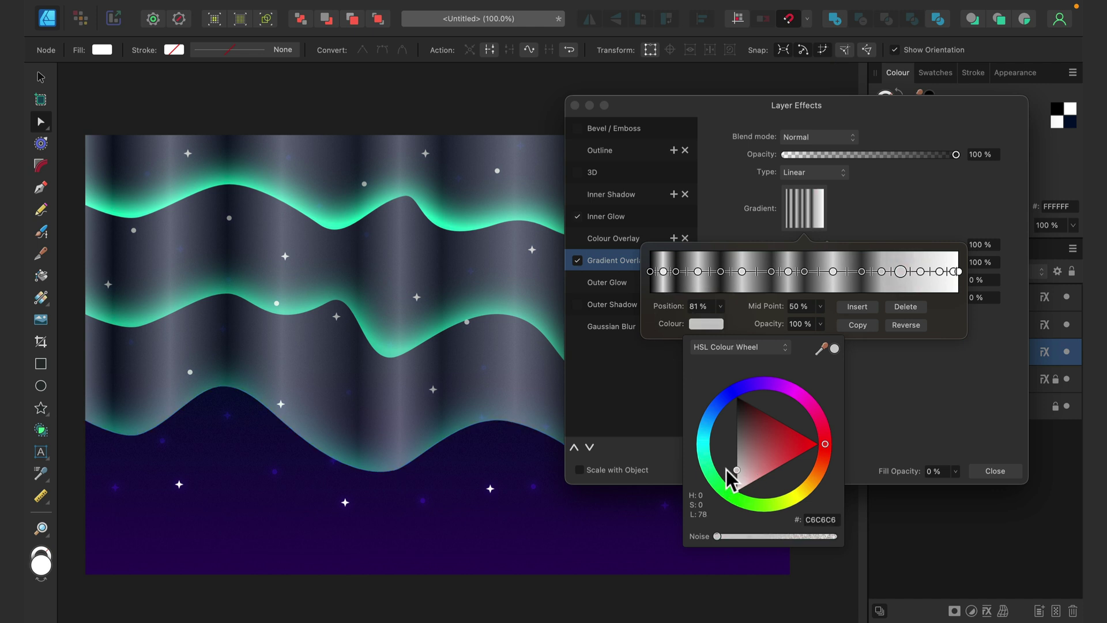
Darken the overlay gradient's 88% stop and set its 98% stop to dark grey 212121.
left_click(922, 270)
left_click(715, 324)
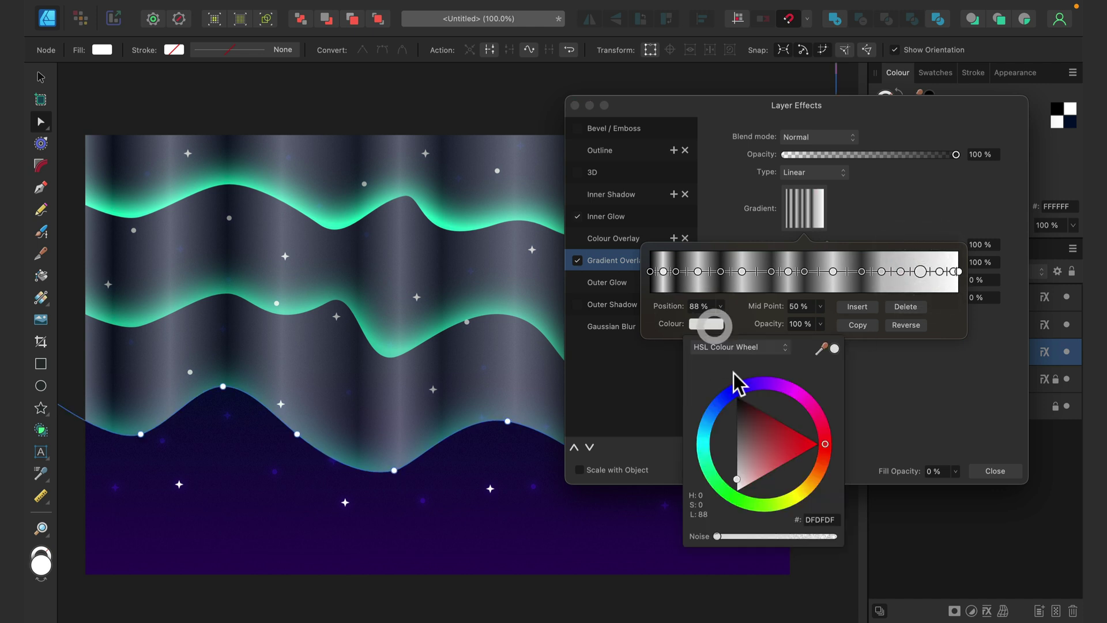
left_click(952, 271)
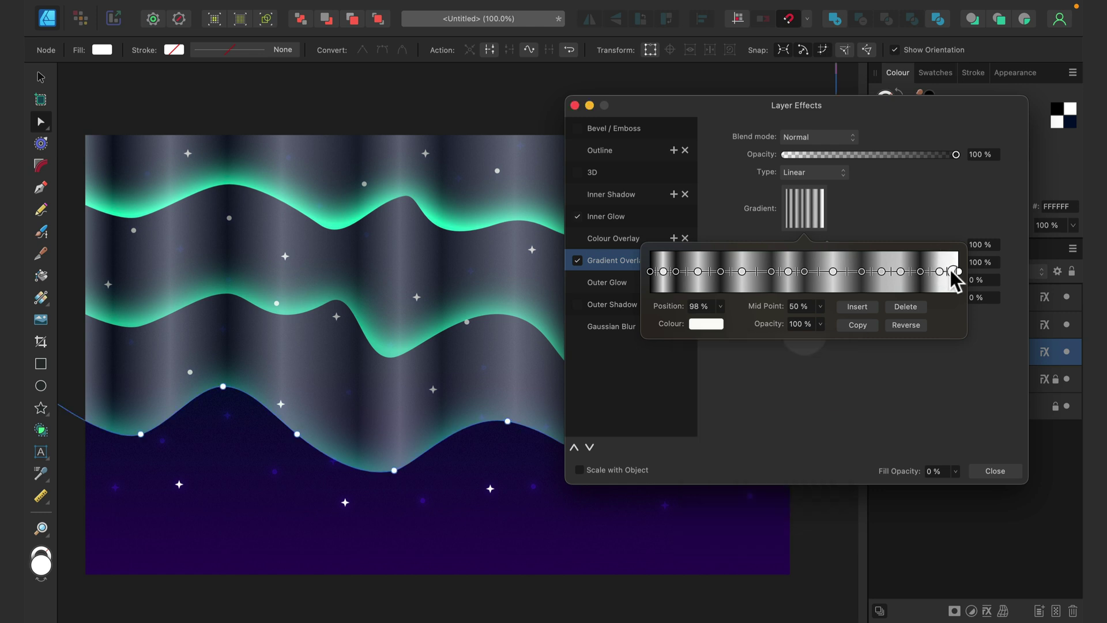
left_click(714, 324)
left_click_drag(766, 437, 722, 411)
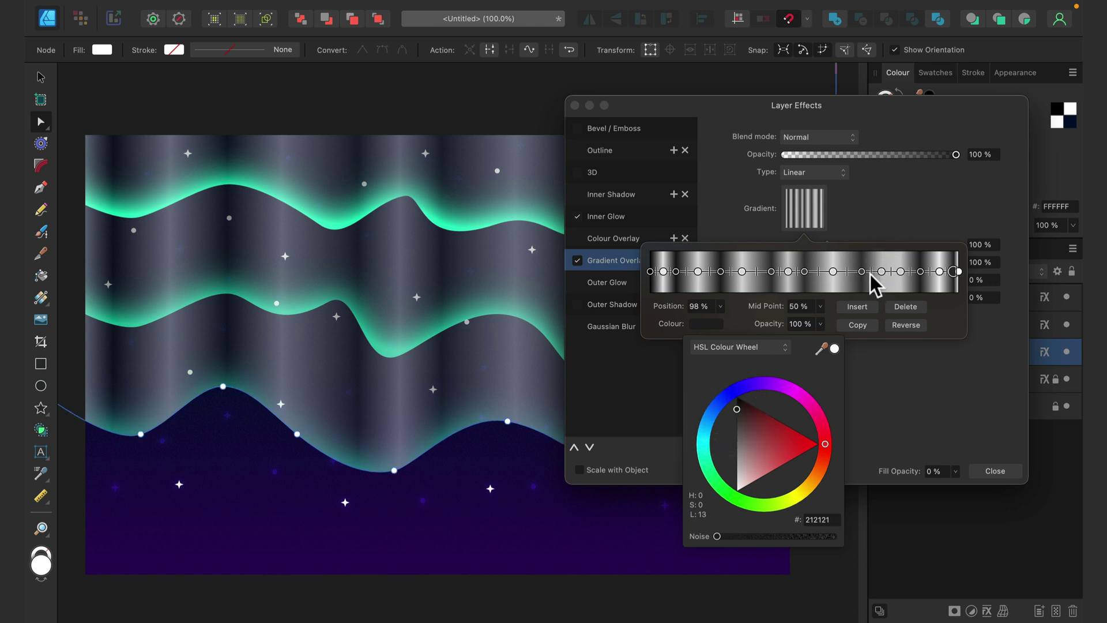
Shift the gradient midpoints of the 59%, 45% and 39% stops to 26%, 80% and 19% respectively.
left_click_drag(871, 275, 789, 277)
left_click(847, 274)
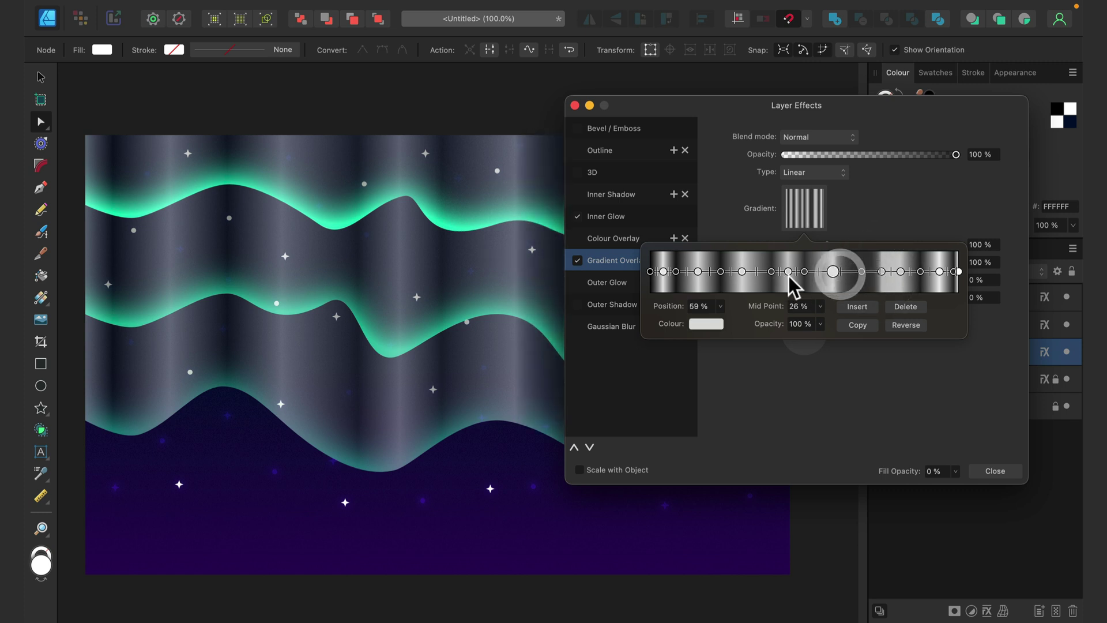
left_click(798, 272)
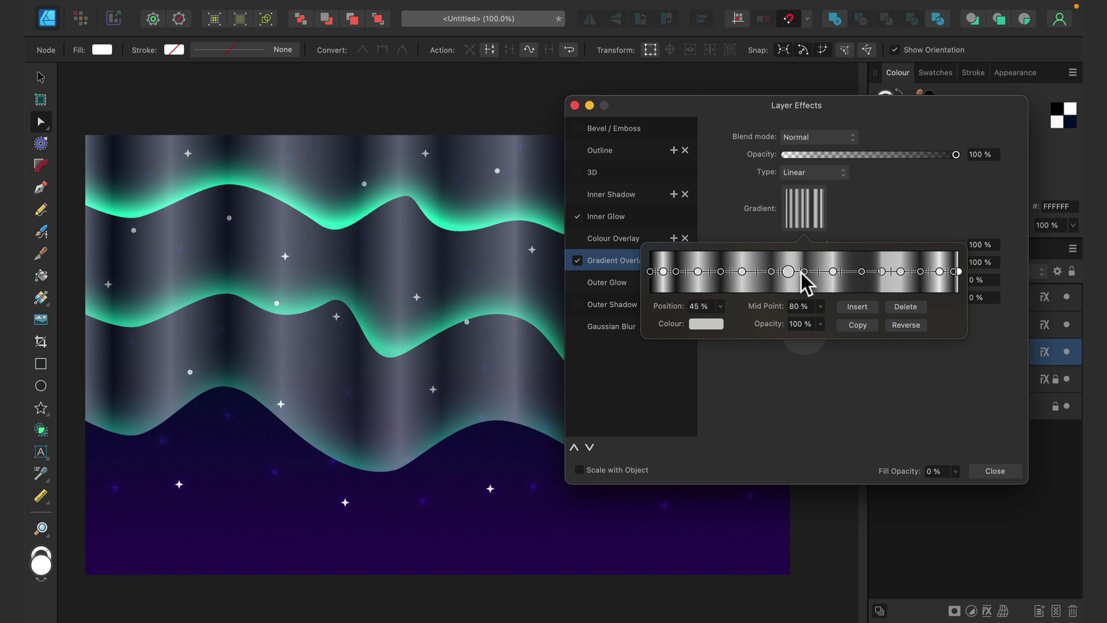
left_click(773, 271)
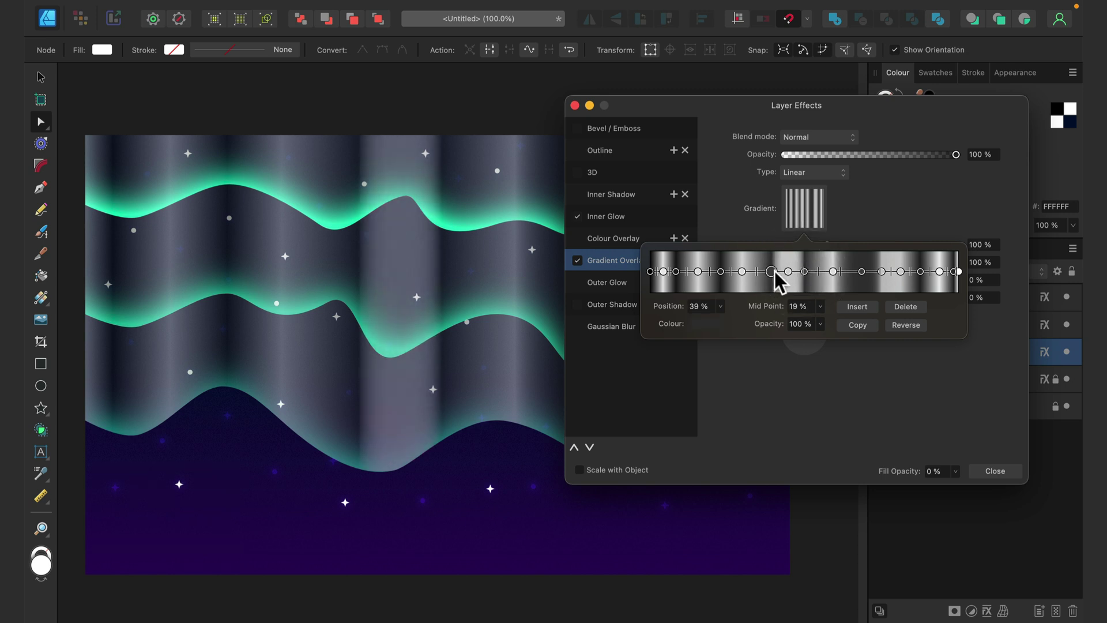
Shift the gradient midpoints of the 16% and 8% stops to 70% and 43%, and close the gradient editor.
left_click(721, 272)
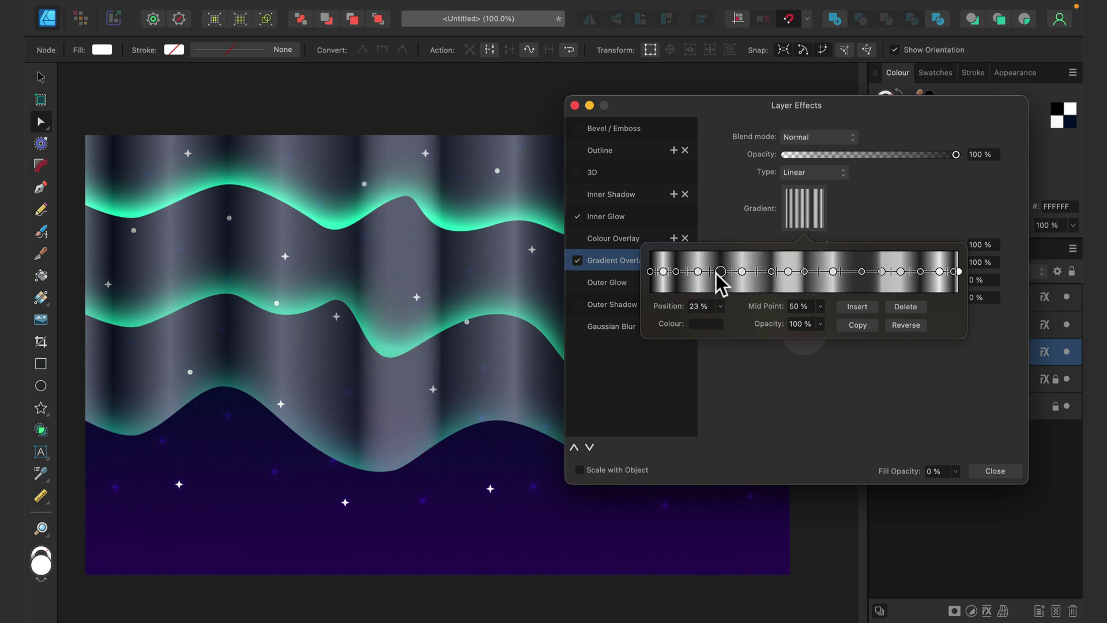
left_click(698, 272)
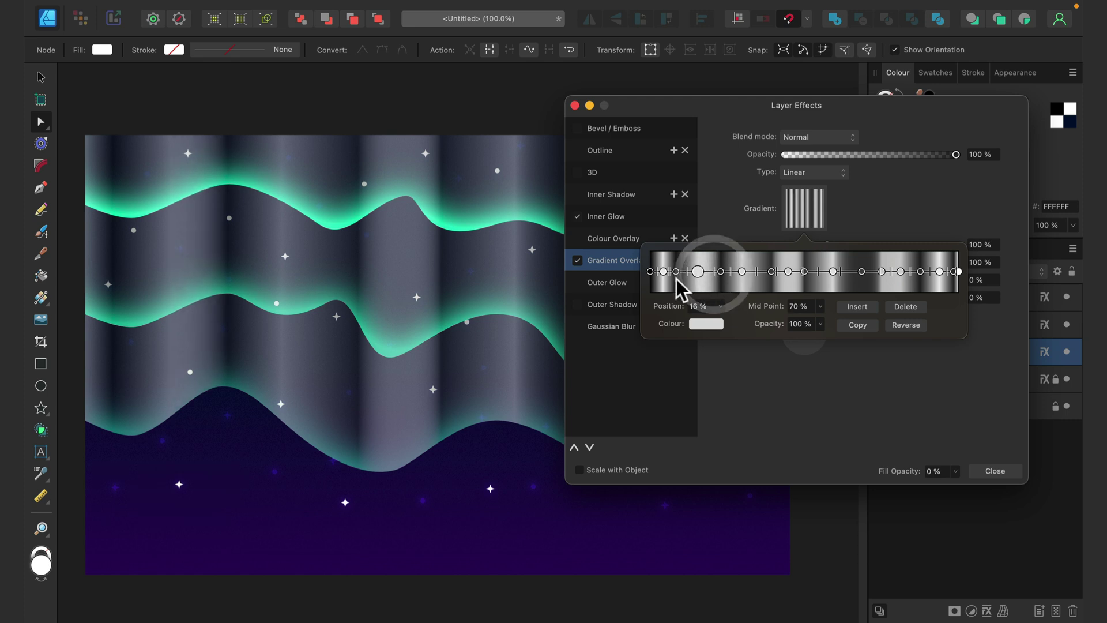
left_click(681, 272)
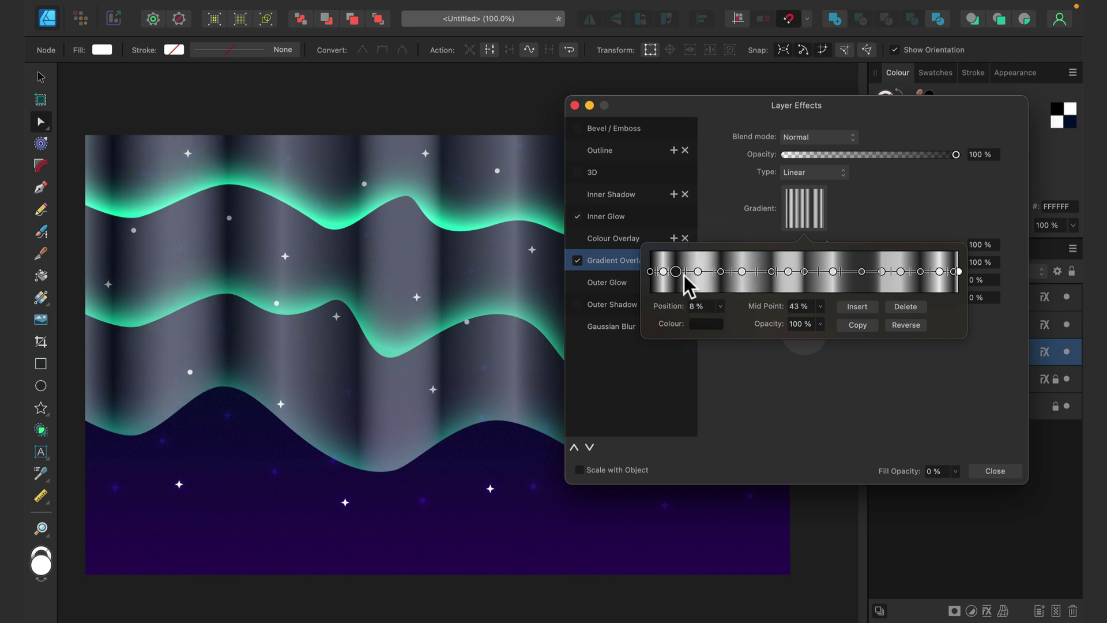
left_click(916, 197)
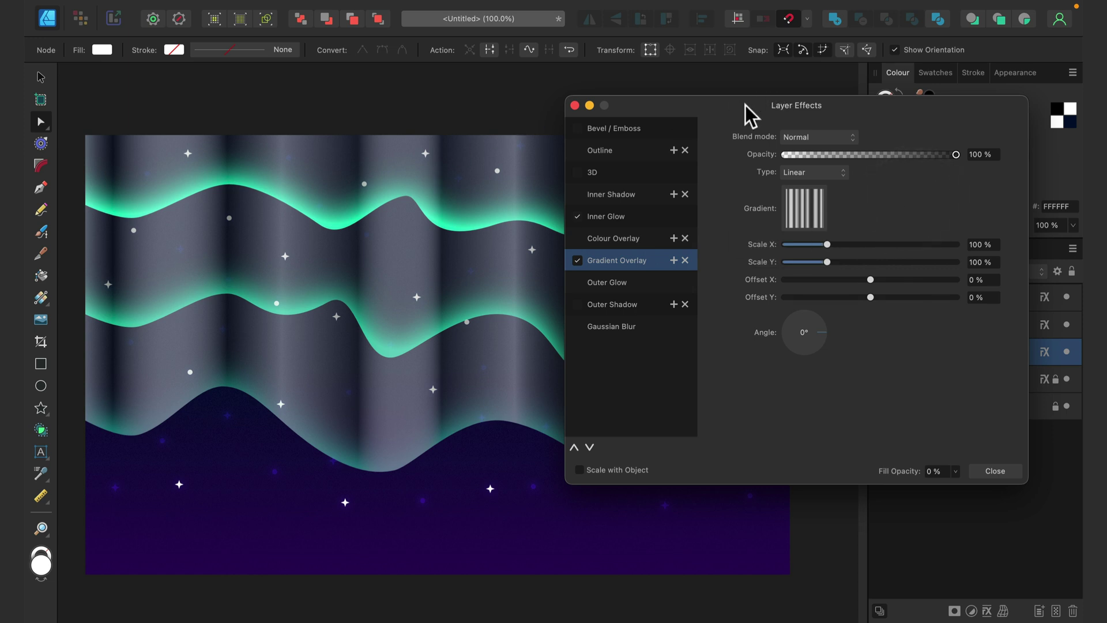
Set the gradient overlay's blend mode to Overlay and close the layer effects.
mouse_move(745, 105)
left_mouse_down()
mouse_move(855, 105)
mouse_move(836, 213)
mouse_move(819, 238)
mouse_move(747, 96)
left_mouse_up()
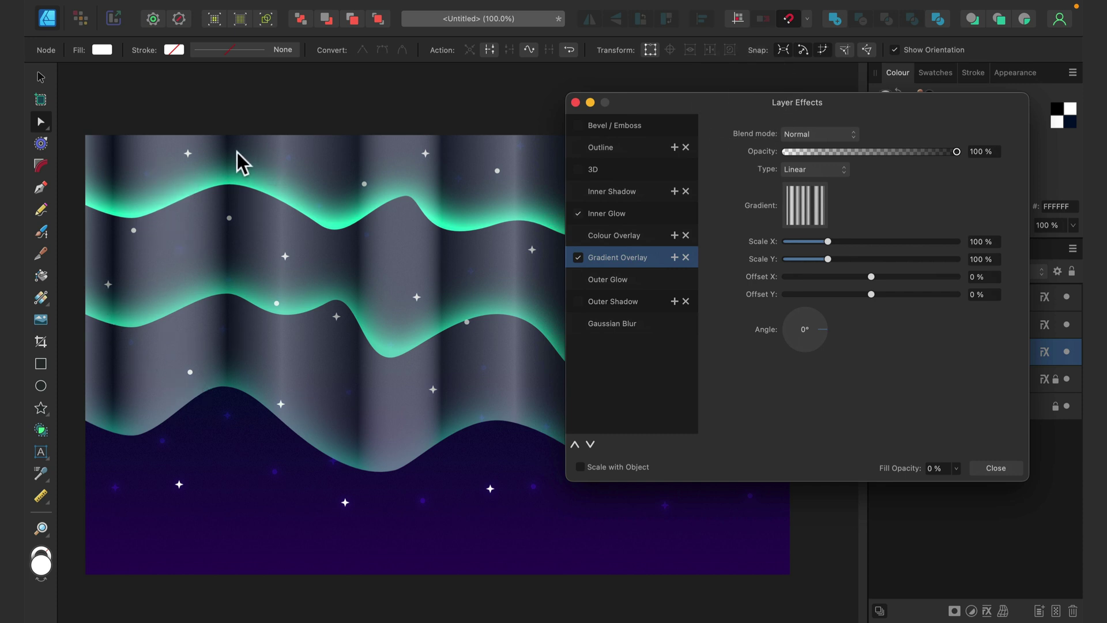
left_click(793, 131)
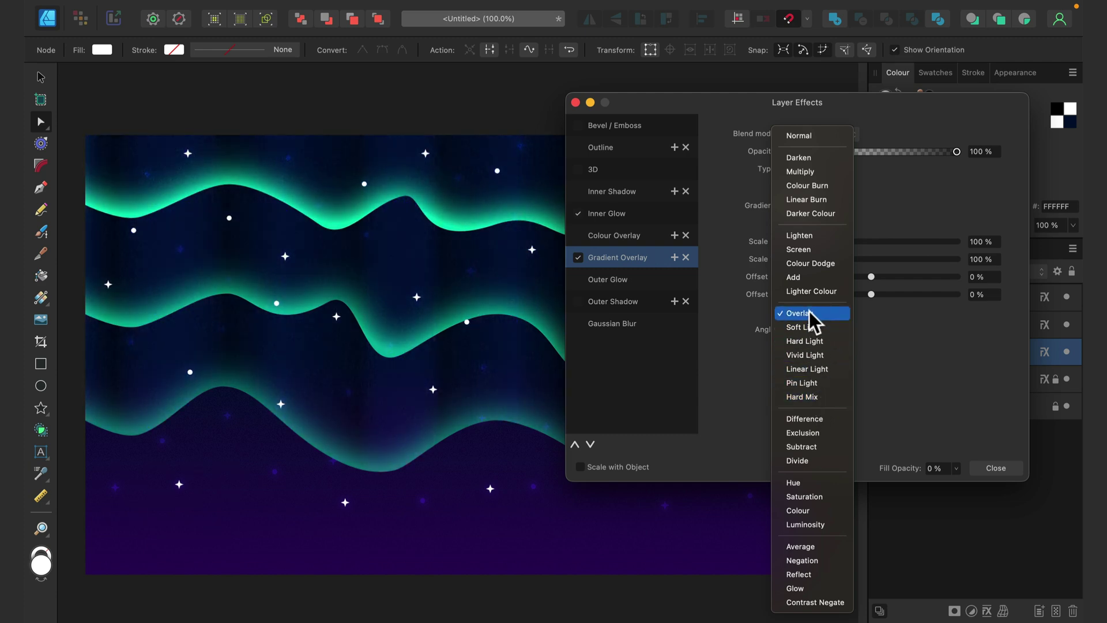
left_click(810, 311)
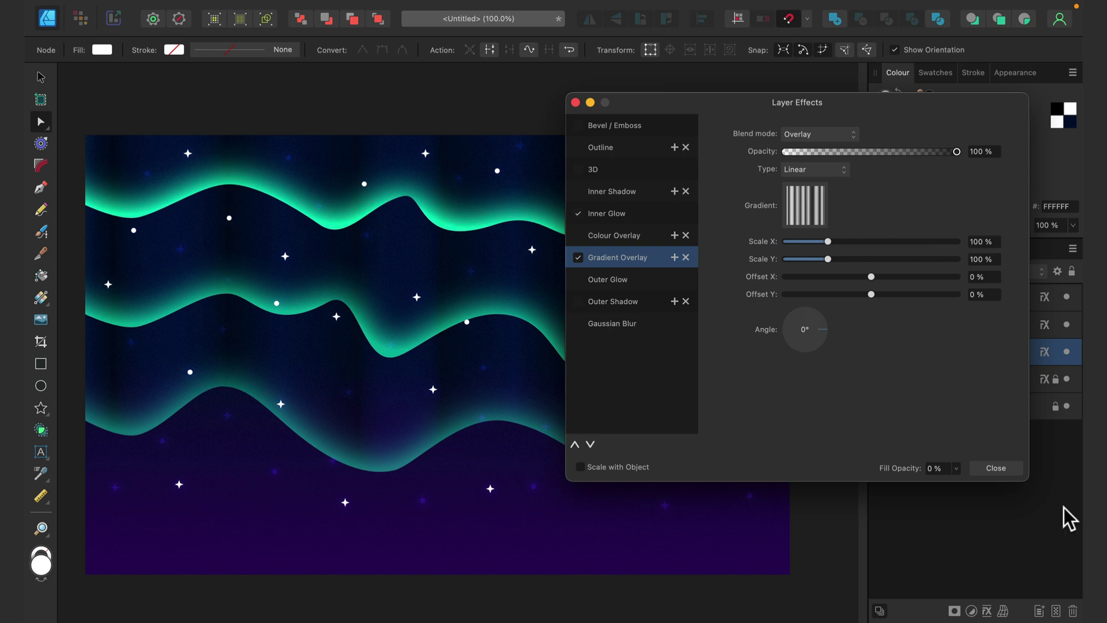
left_click(995, 467)
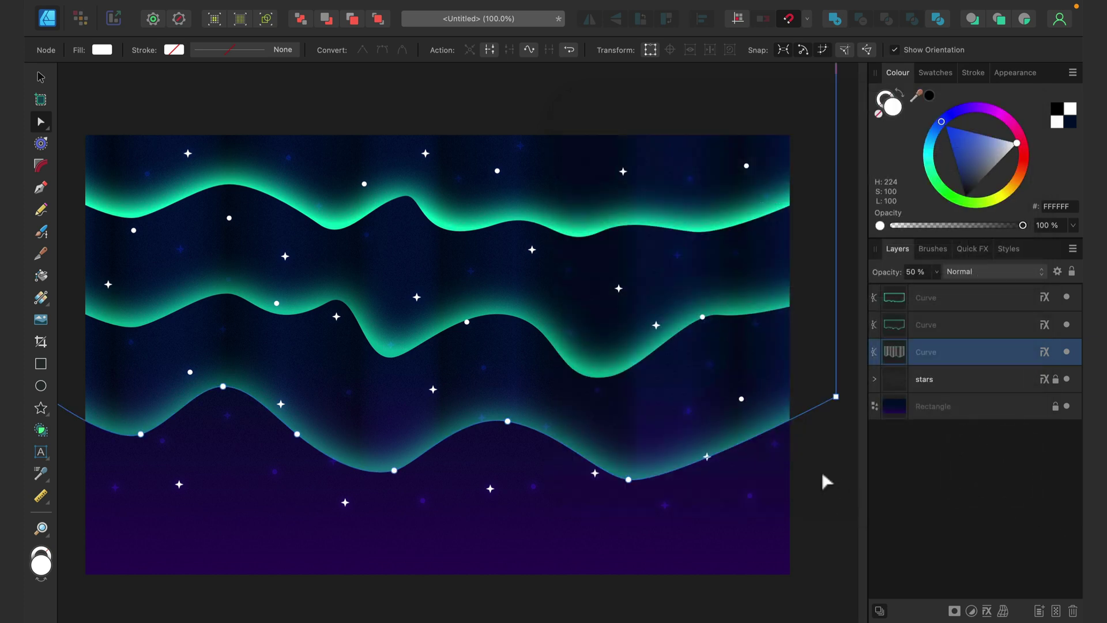
Hide and reshow the lowest aurora curve to compare the artwork with and without its striped overlay.
left_click(824, 476)
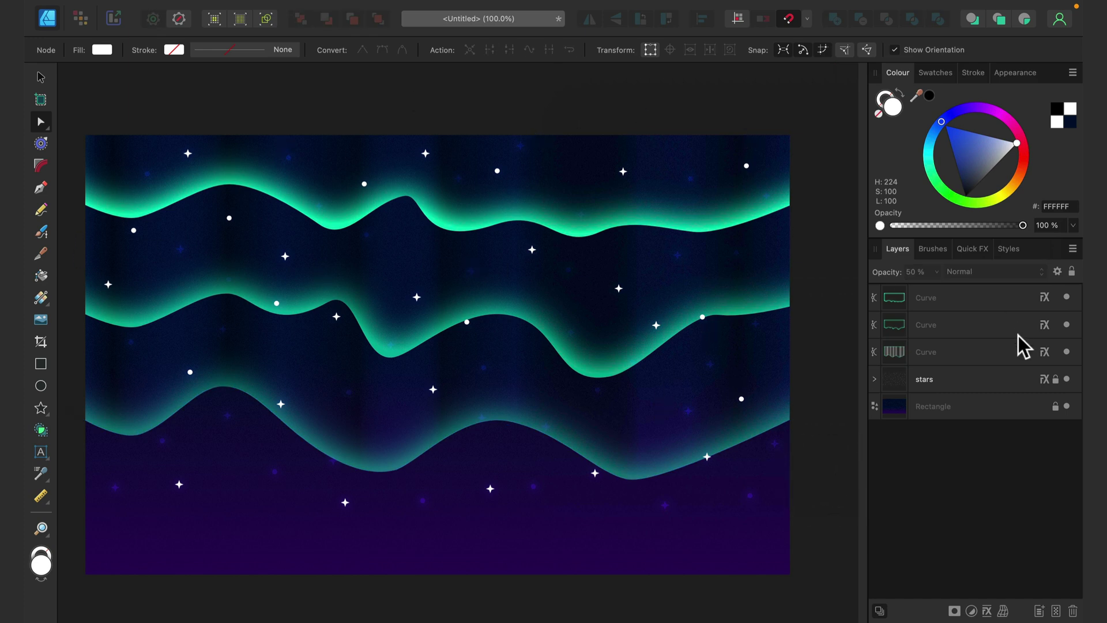
left_click(977, 344)
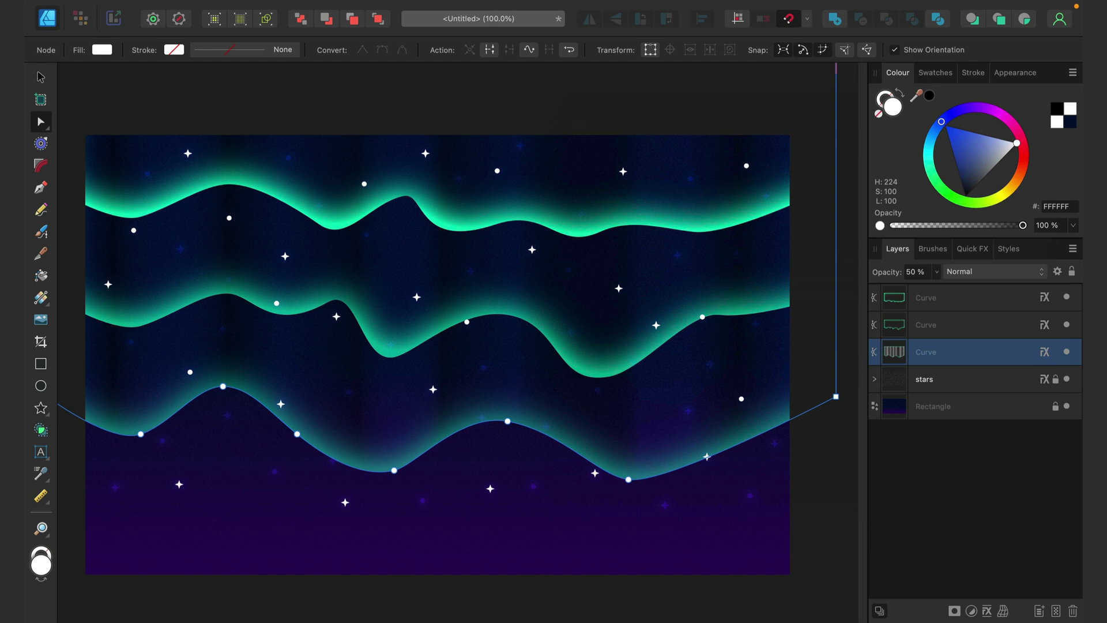
left_click(1068, 351)
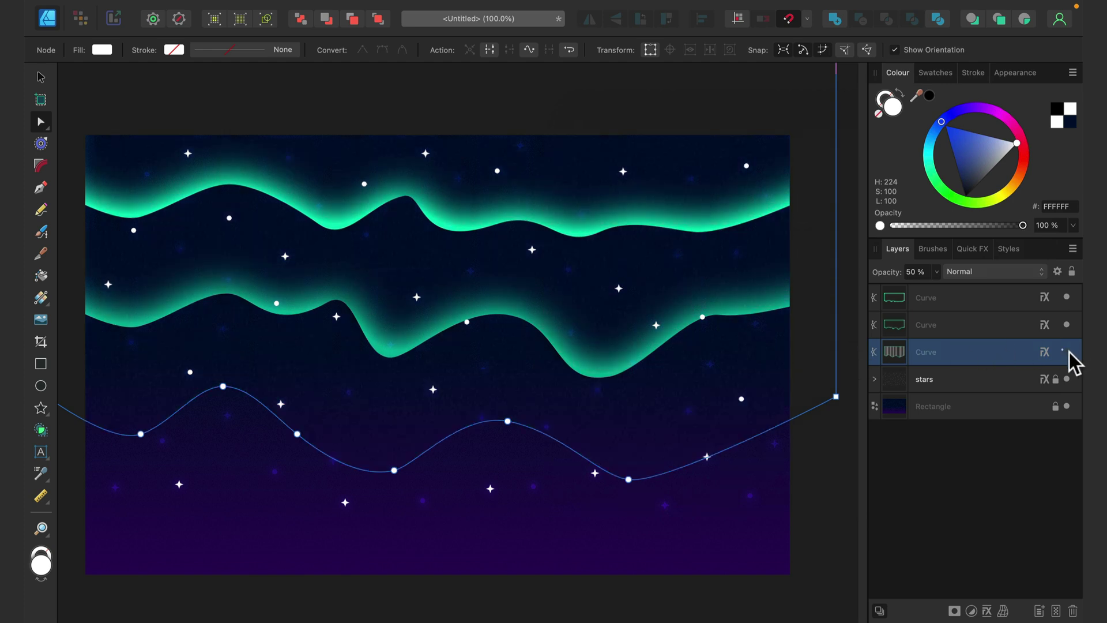
left_click(1069, 352)
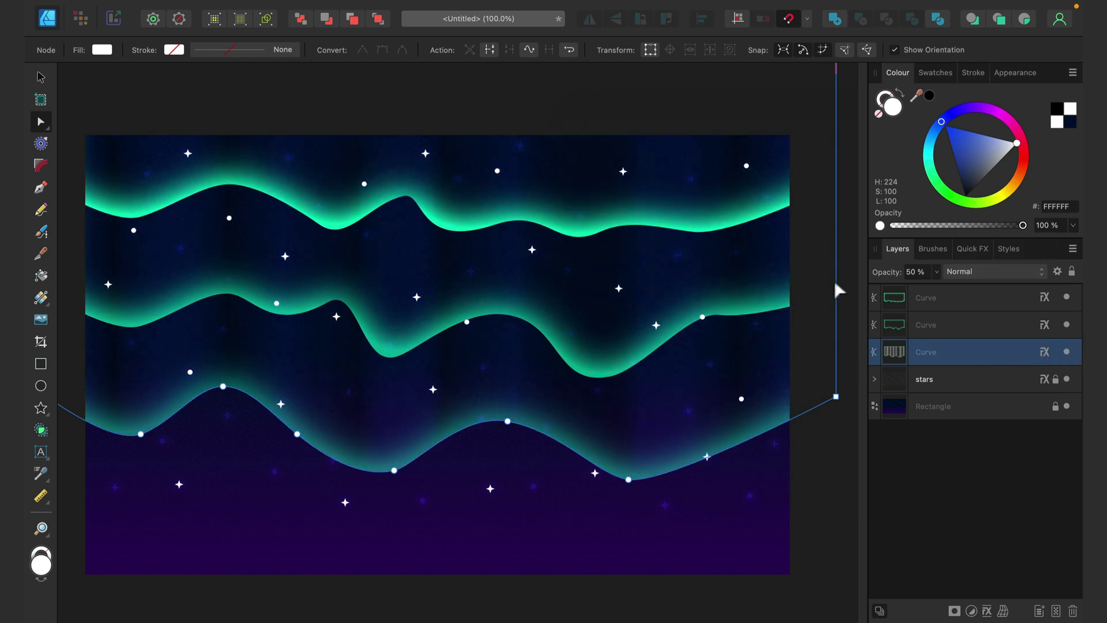
Select all three aurora curves, rotate them slightly clockwise and shift them upward.
left_click(955, 302, "shift")
left_click(36, 77)
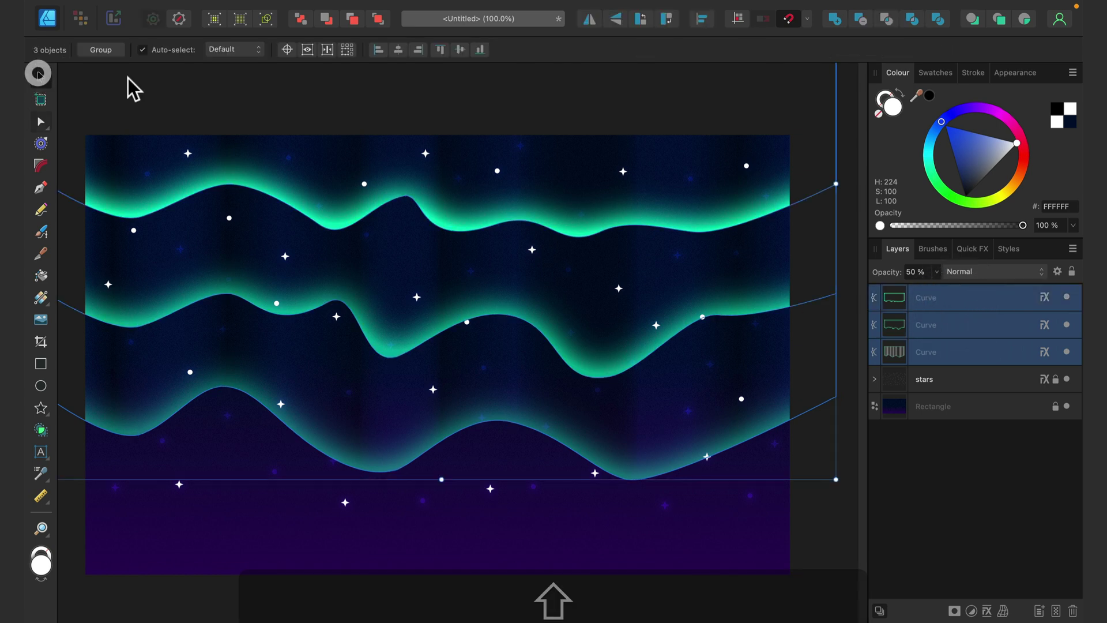
key("super+minus")
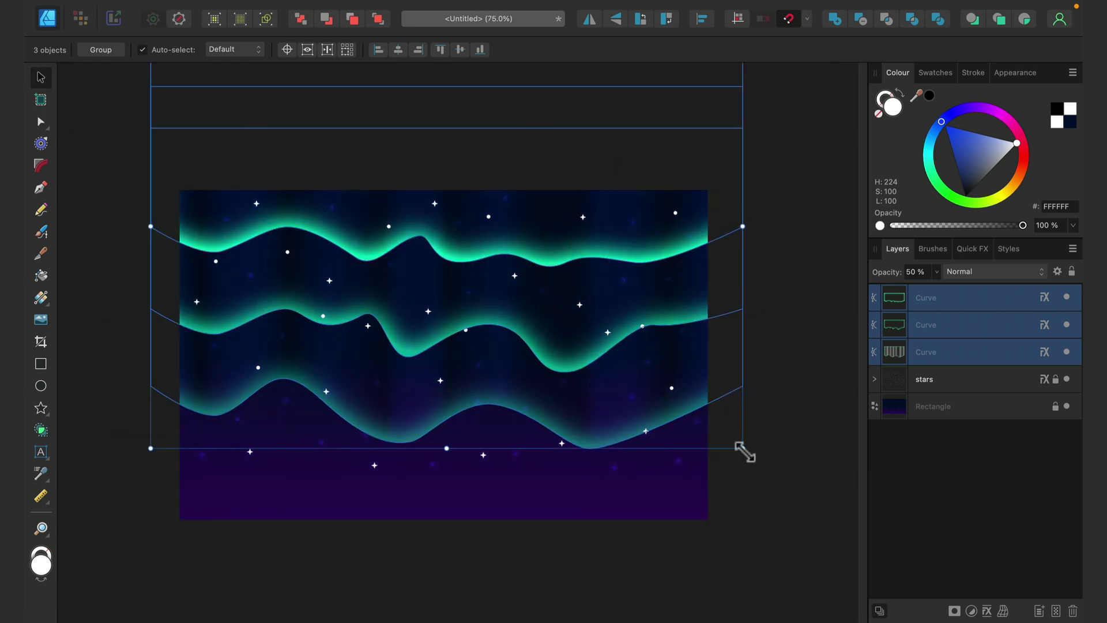
left_click_drag(746, 455, 734, 507)
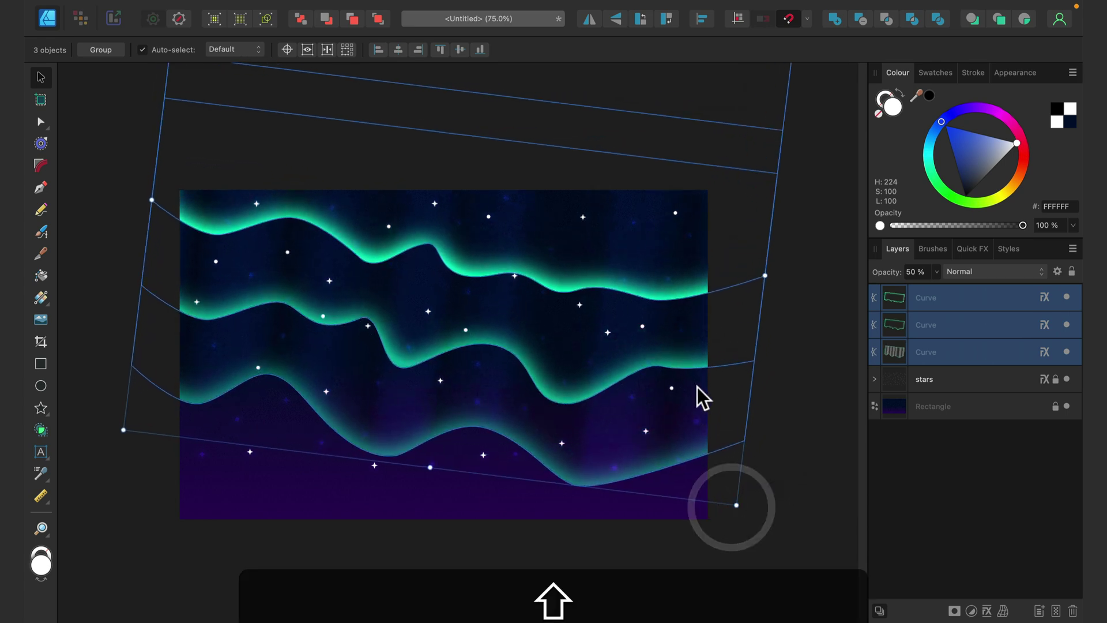
key("shift+Up")
key("shift+Up")
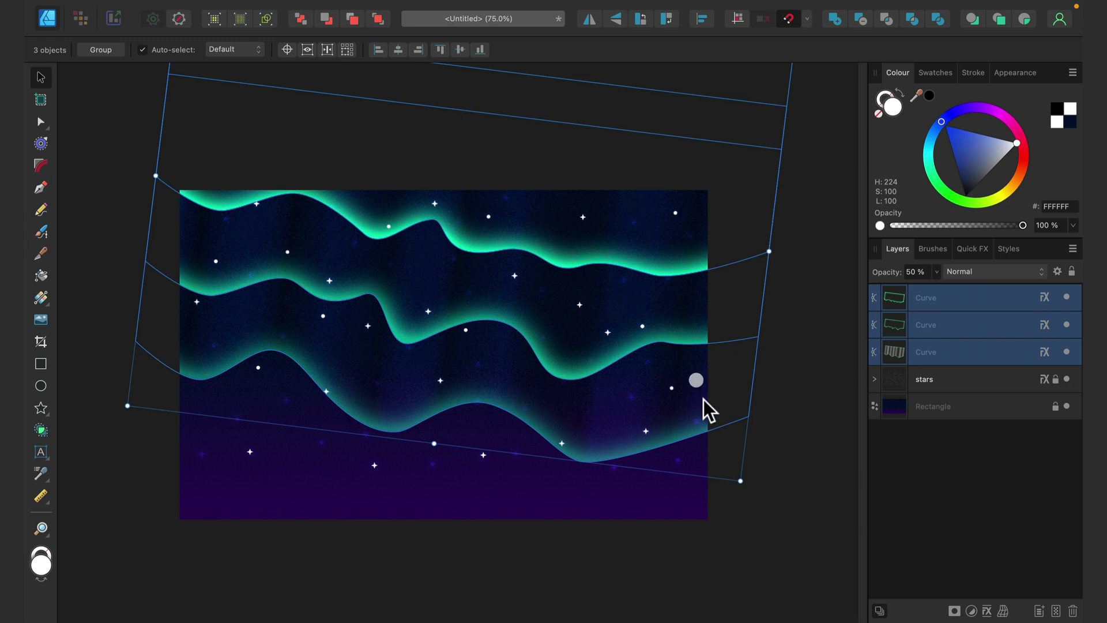
Rotate the three aurora curves a little further clockwise, move them slightly left and deselect them.
left_click_drag(747, 488, 729, 514)
left_click_drag(673, 400, 647, 396)
left_click(801, 397)
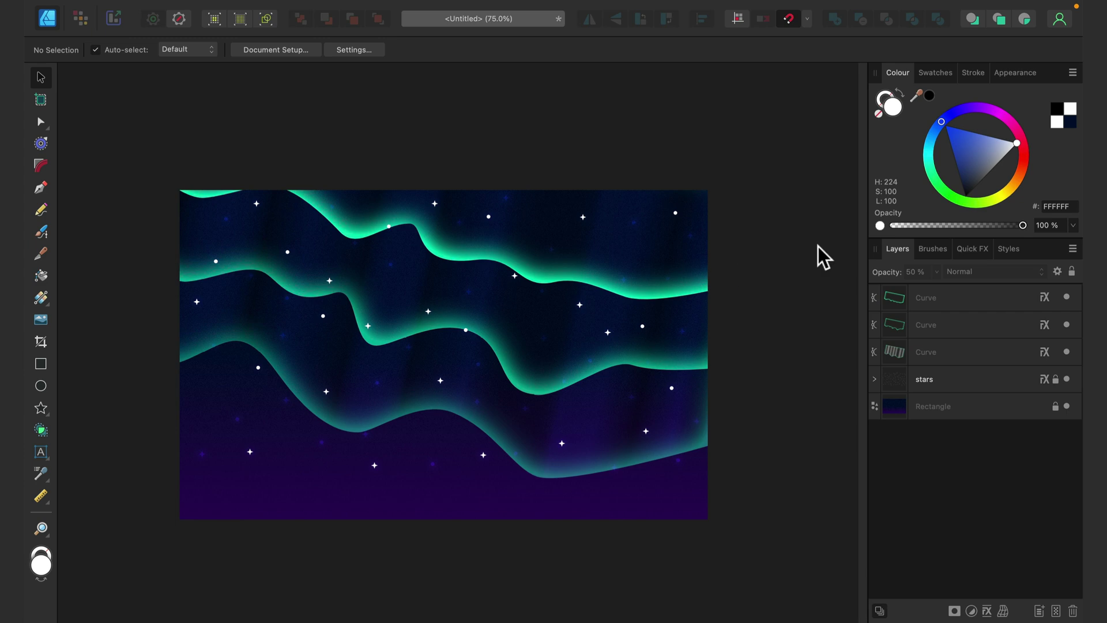
Move the uppermost aurora curve slightly upward on its own and deselect it.
left_click(740, 196)
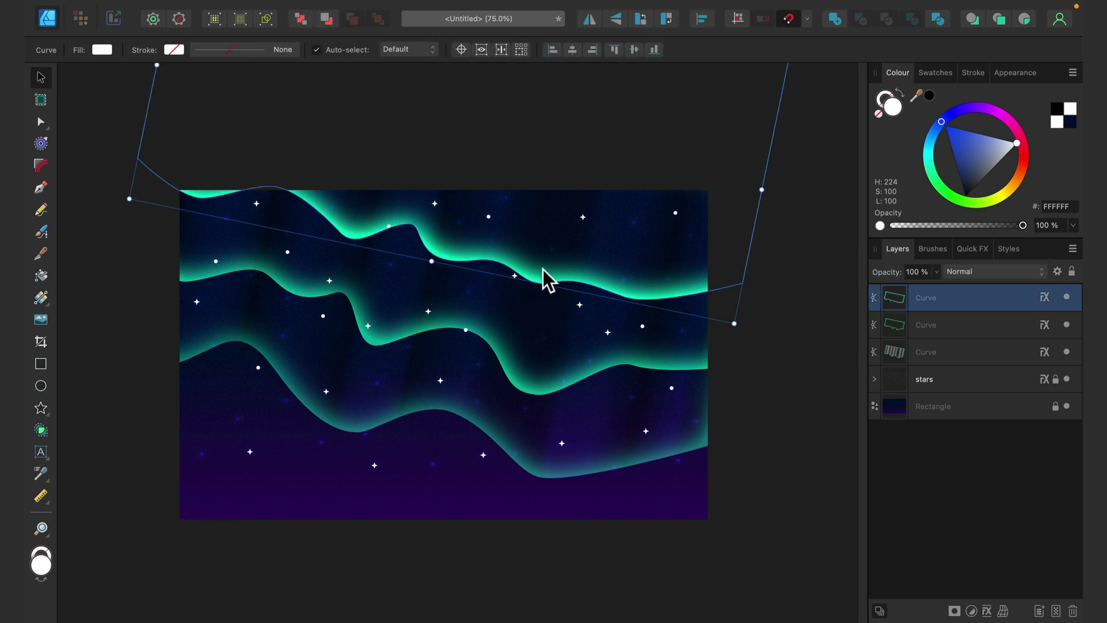
left_click_drag(542, 271, 544, 264)
left_click(778, 376)
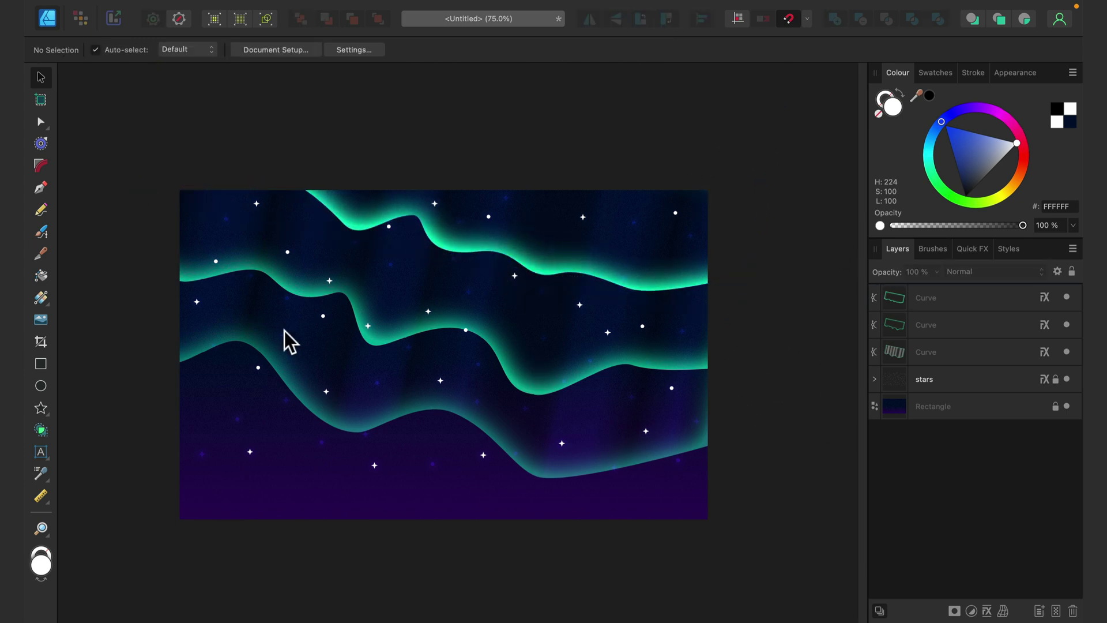
left_click(271, 439)
scroll(343, 483, "down", 3)
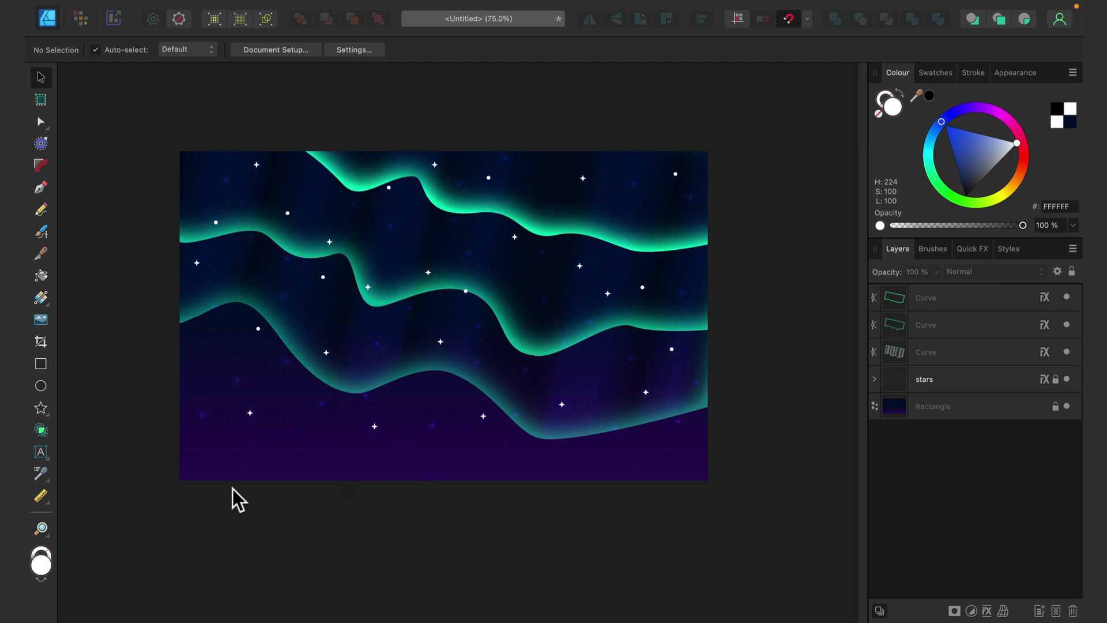
key("super+equal")
key("space")
left_click_drag(339, 440, 454, 421)
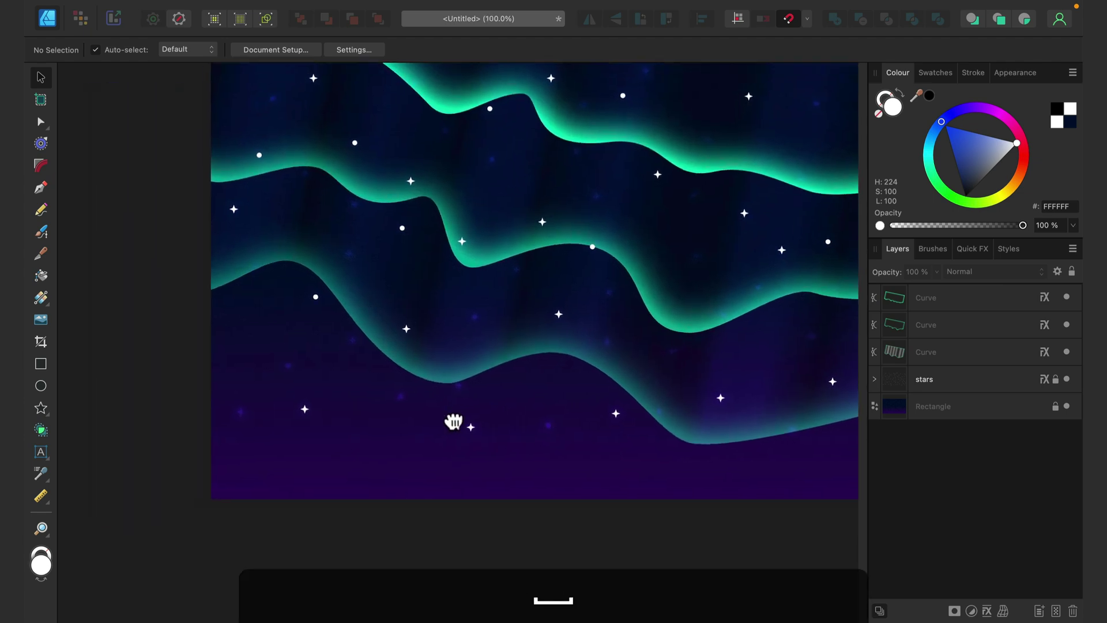
Draw a closed, jagged mountain silhouette with the Pen tool in the lower-left corner of the artwork, sloping down to its bottom edge.
left_click(41, 187)
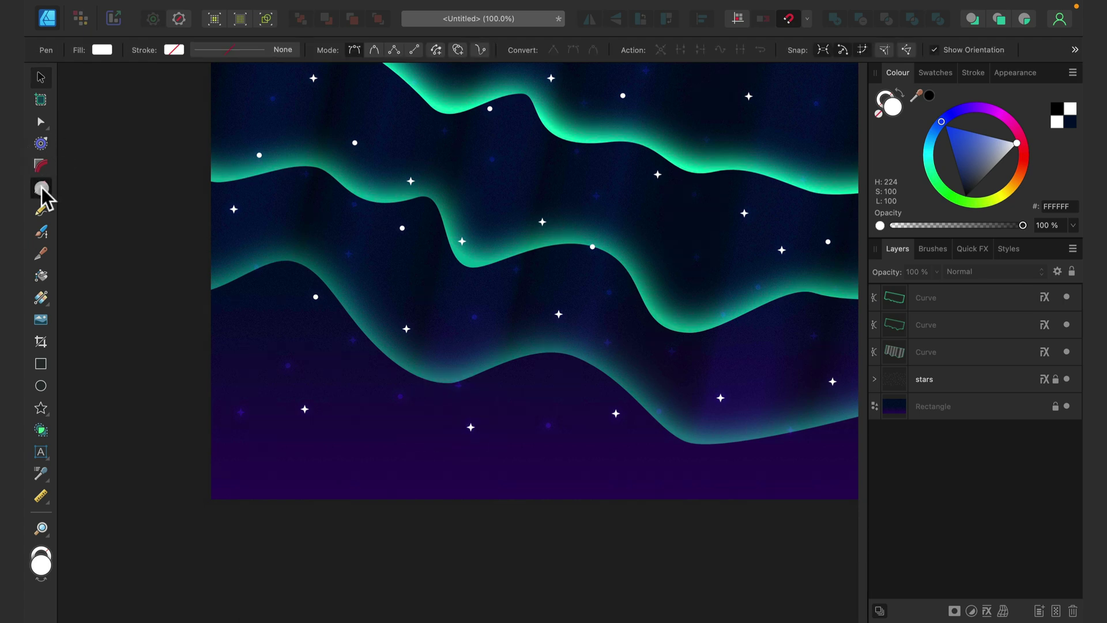
left_click(211, 393)
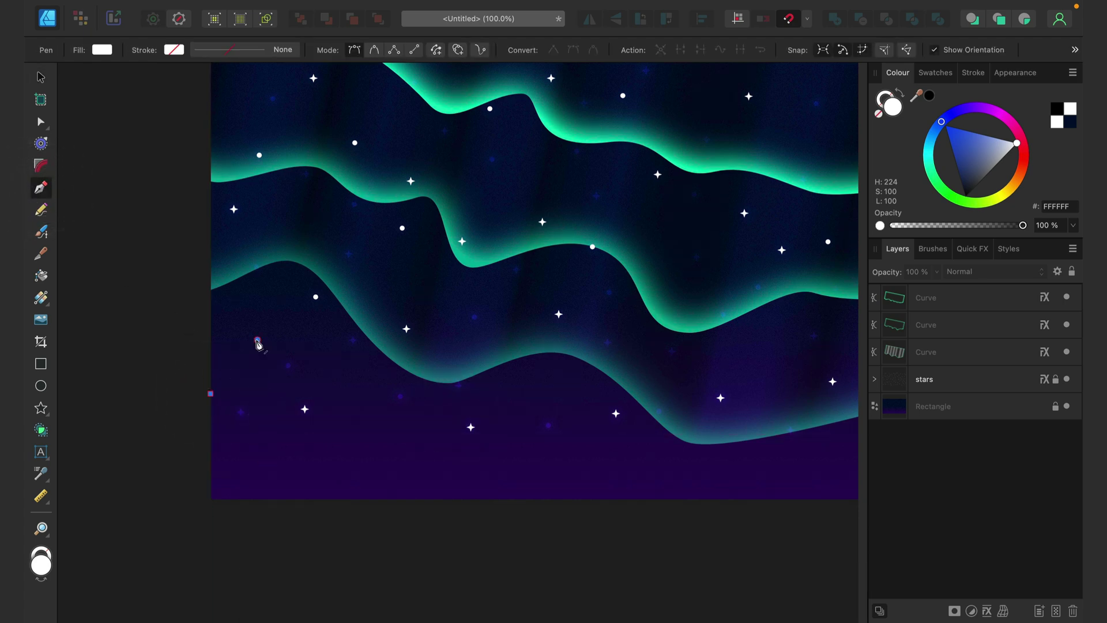
left_click(257, 341)
left_click(301, 362)
left_click(330, 394)
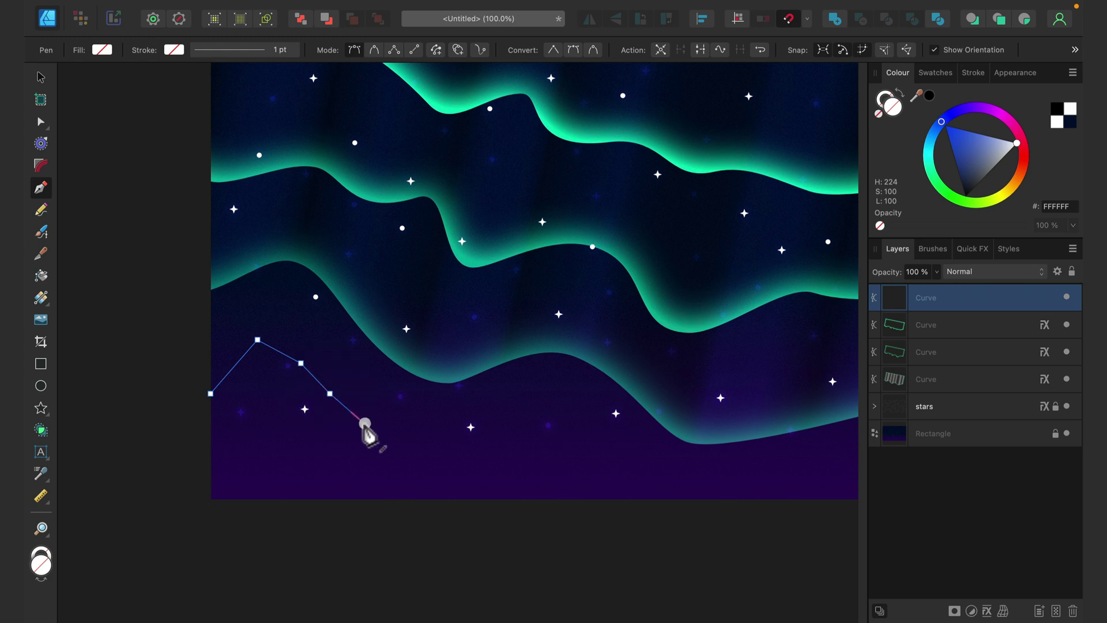
left_click(365, 424)
left_click(425, 399)
left_click(475, 412)
left_click(543, 442)
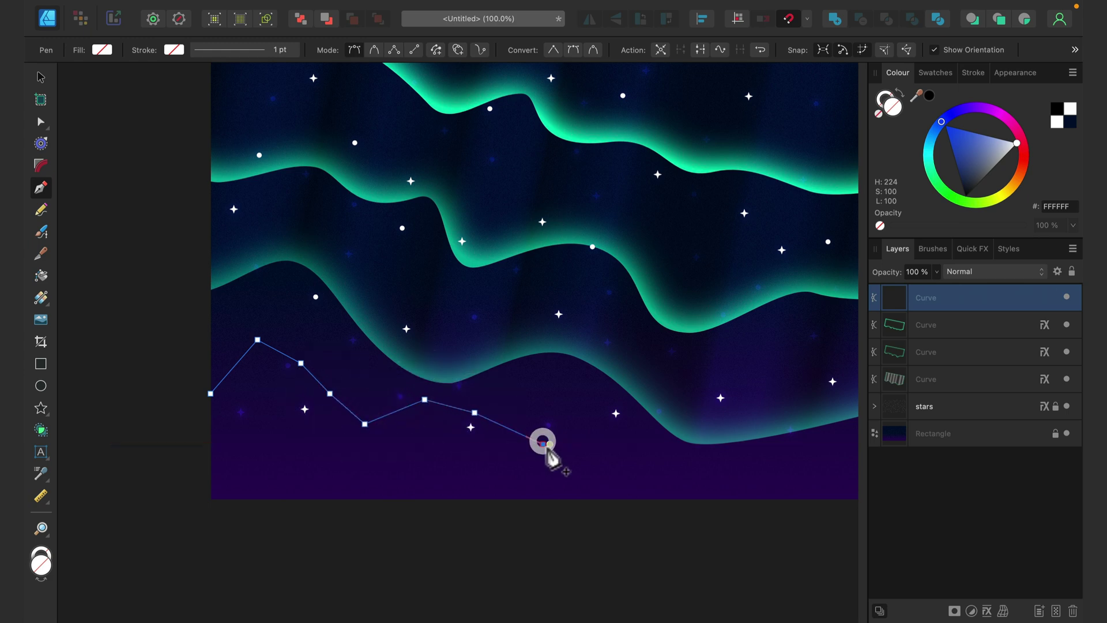
left_click(608, 455)
left_click(654, 499)
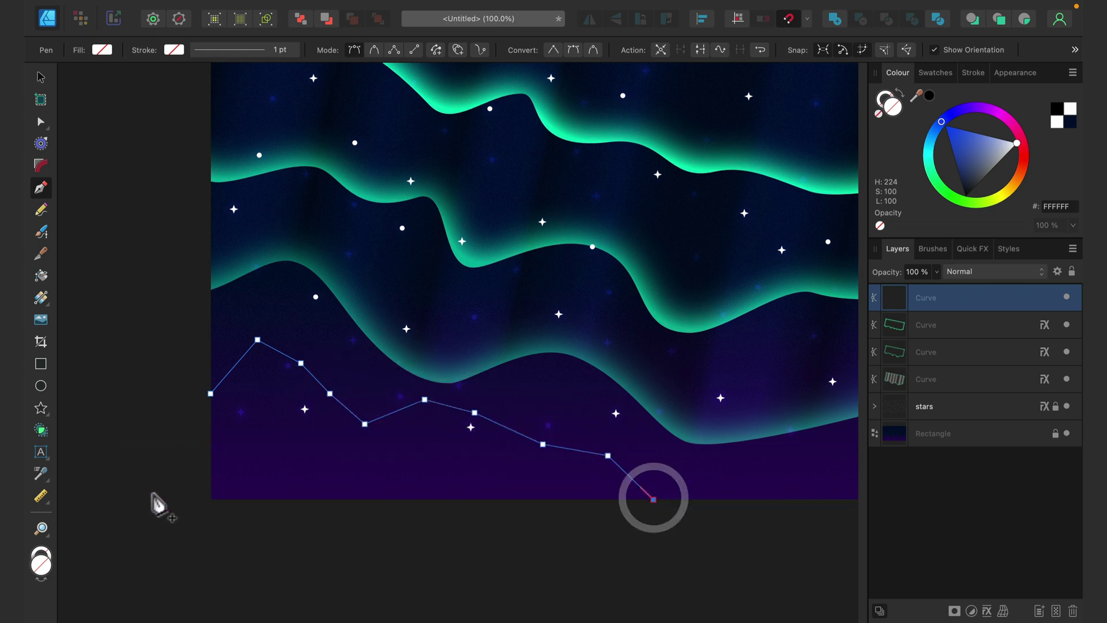
left_click(210, 499)
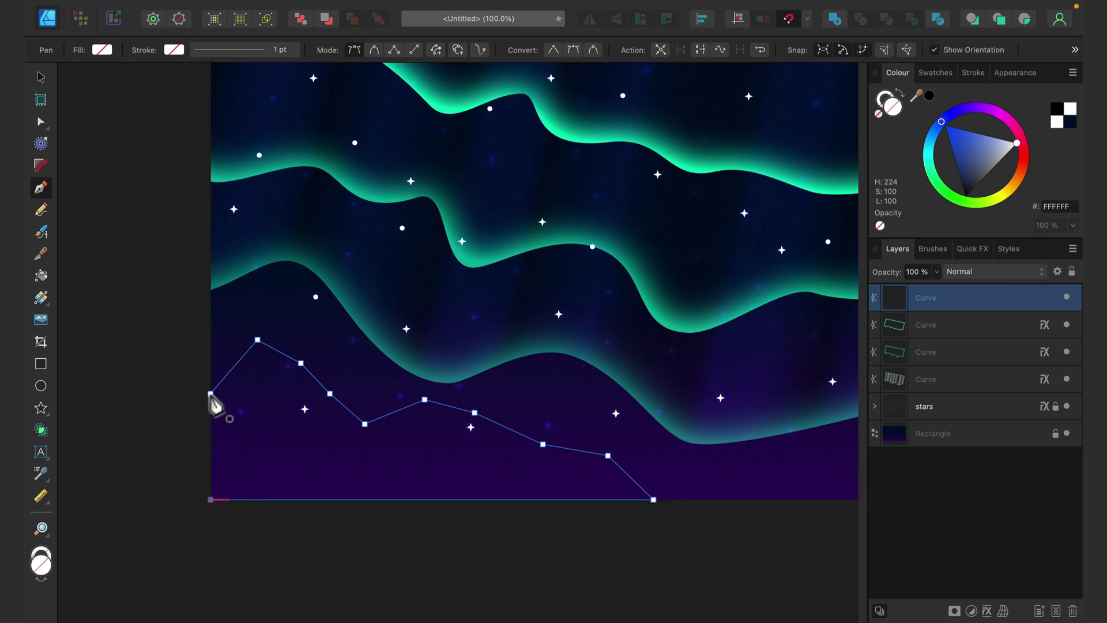
left_click(210, 394)
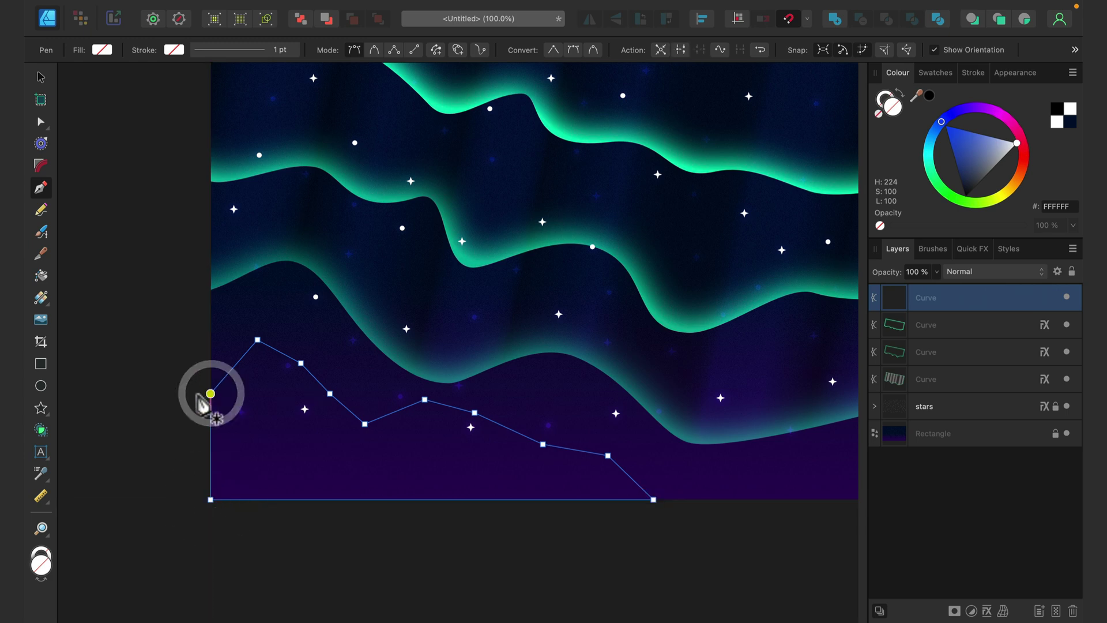
Fill the mountain with the purple sampled from the lower sky, darkened to 150032.
left_click_drag(923, 98, 721, 484)
left_click(931, 99)
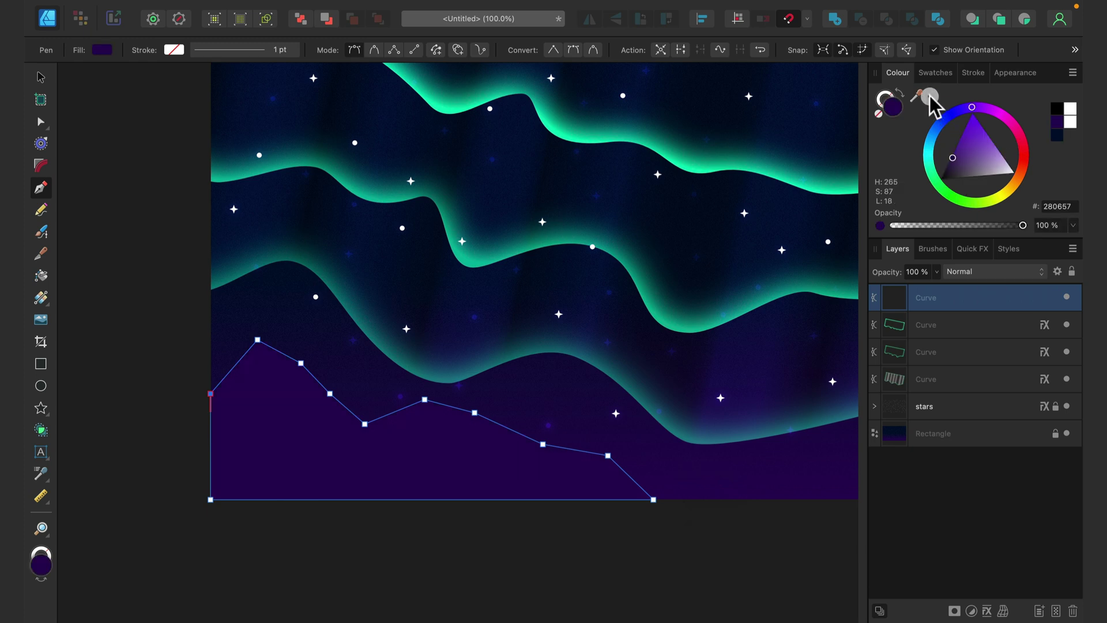
left_click_drag(953, 159, 941, 164)
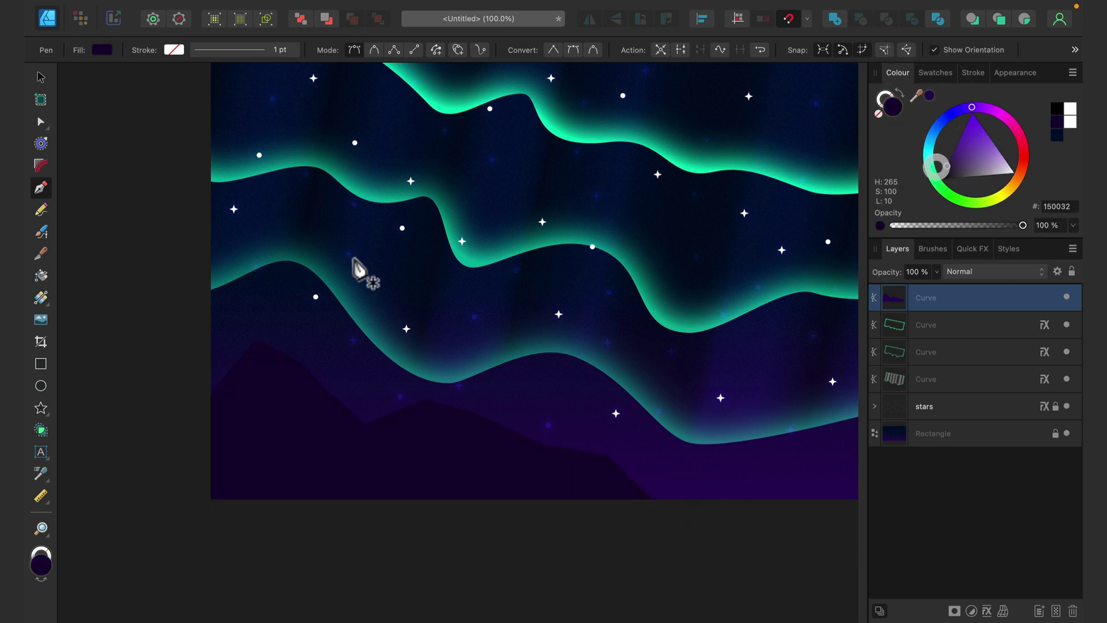
Raise the mountain's highest peak node, shift the next slope node slightly left and convert that slope node to smooth.
left_click(41, 121)
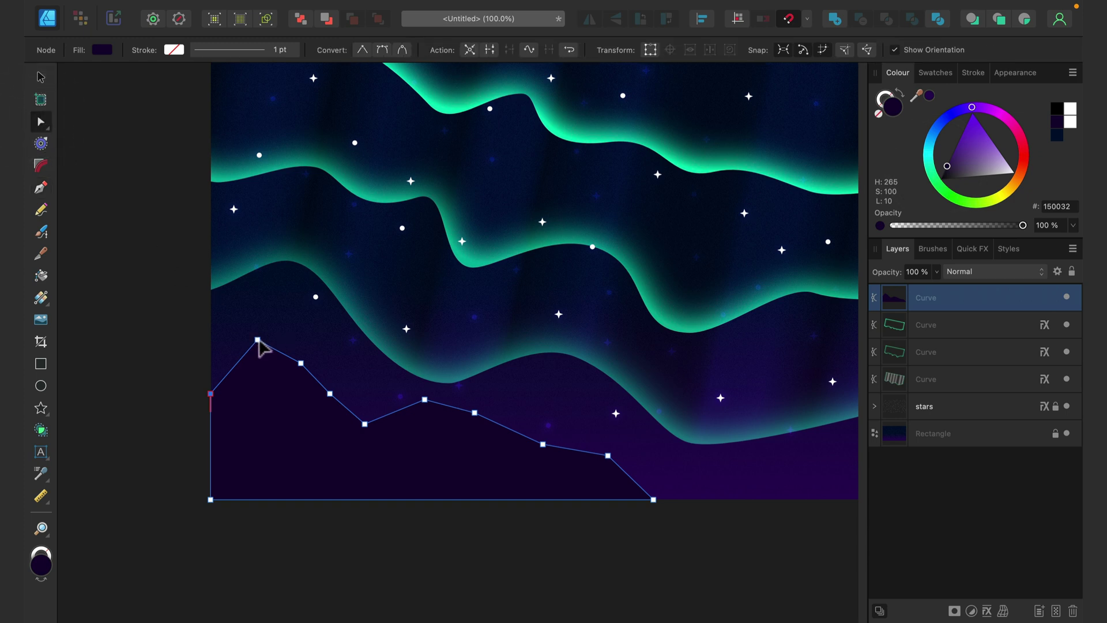
left_click_drag(258, 340, 255, 310)
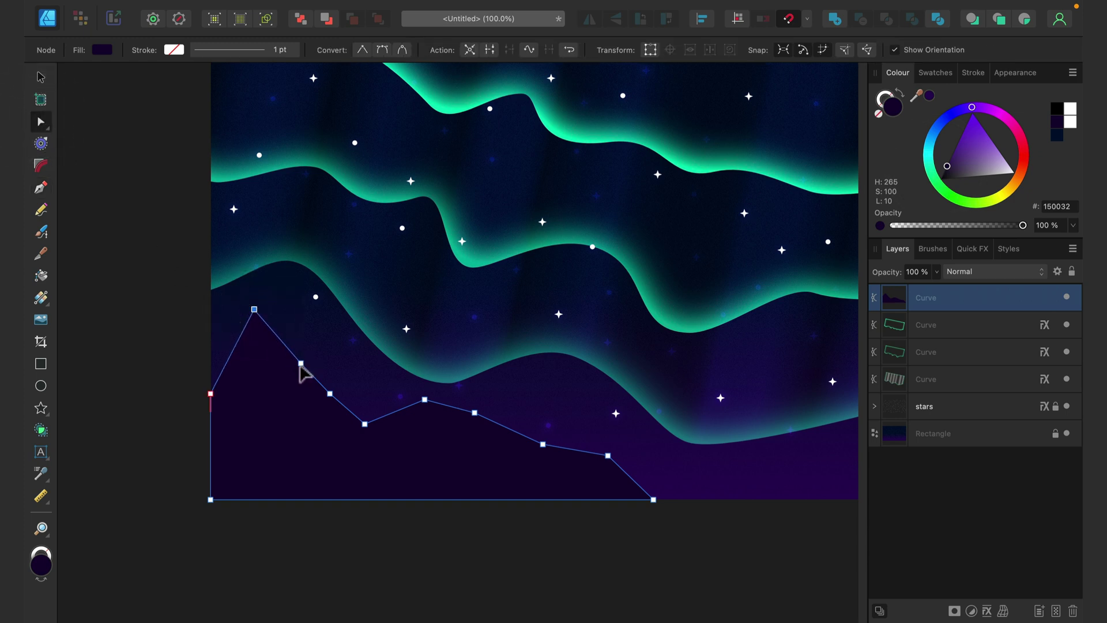
left_click_drag(300, 364, 289, 368)
left_click(381, 50)
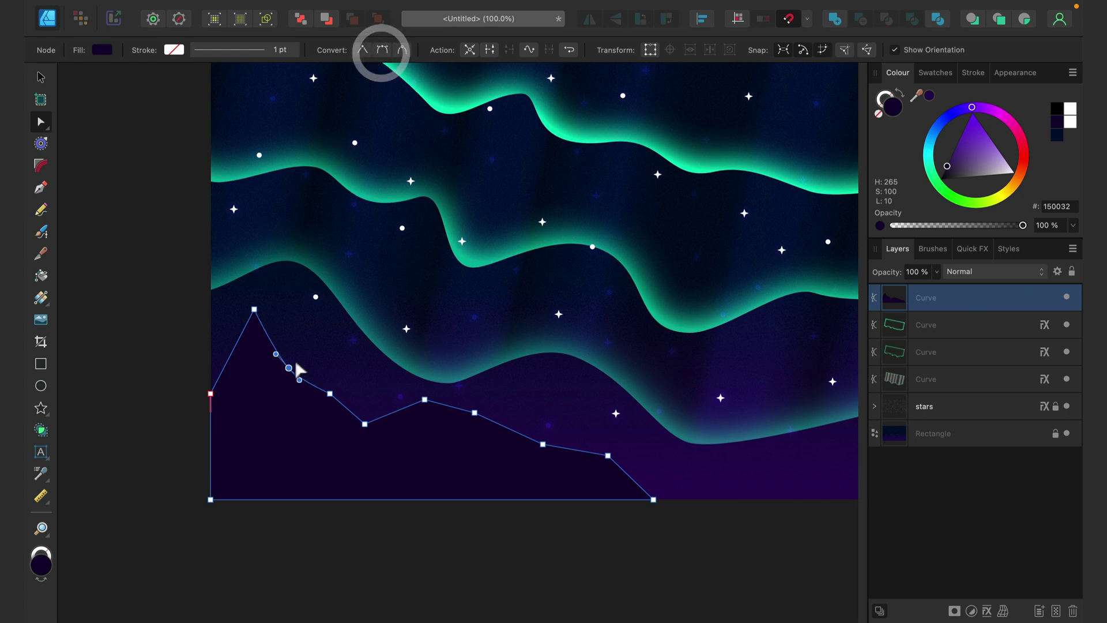
Reposition the lower ridge nodes to form two smaller peaks along the mountain's right slope, and deselect the shape.
left_click_drag(365, 425, 482, 427)
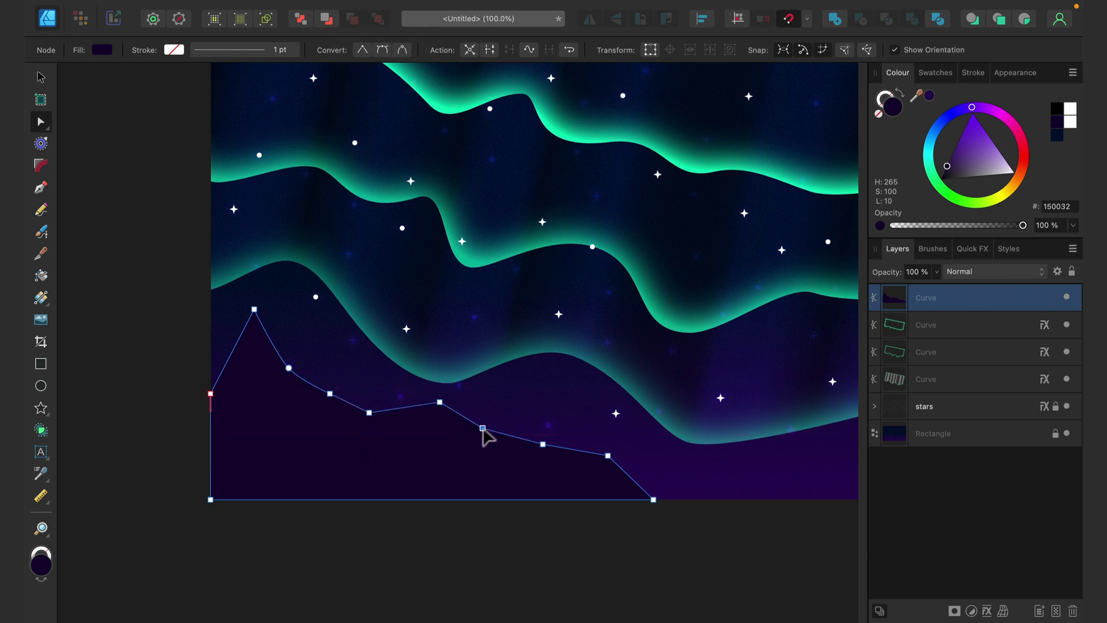
left_click_drag(551, 446, 557, 403)
key("super+z")
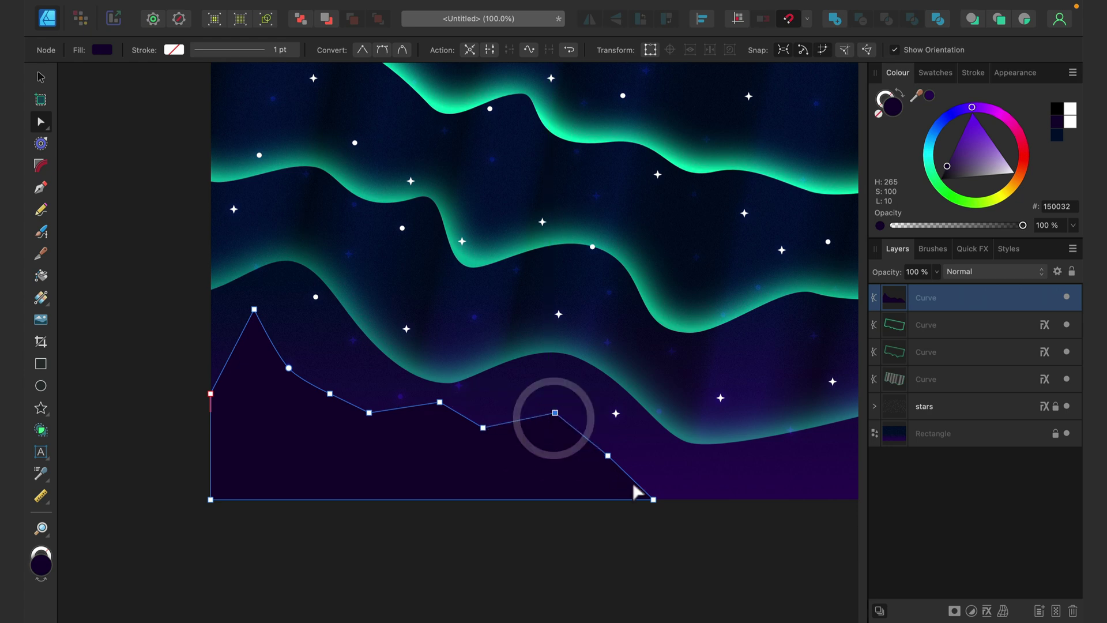
left_click(153, 382)
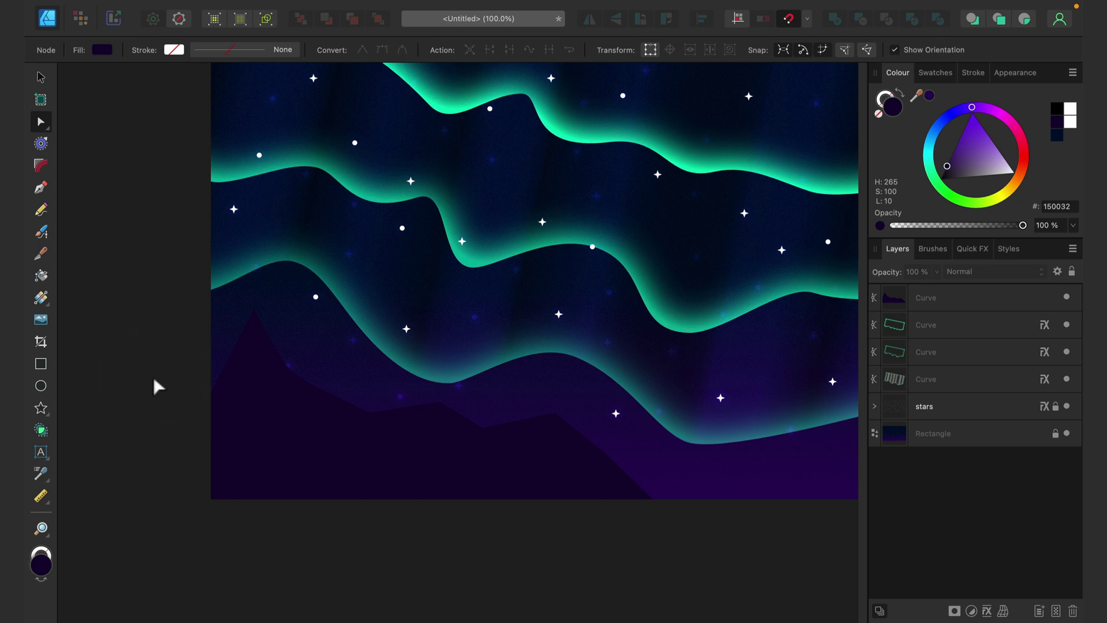
Move the main peak node slightly down and left, raise the smooth slope node beside it, and deselect the mountain.
left_click(239, 384)
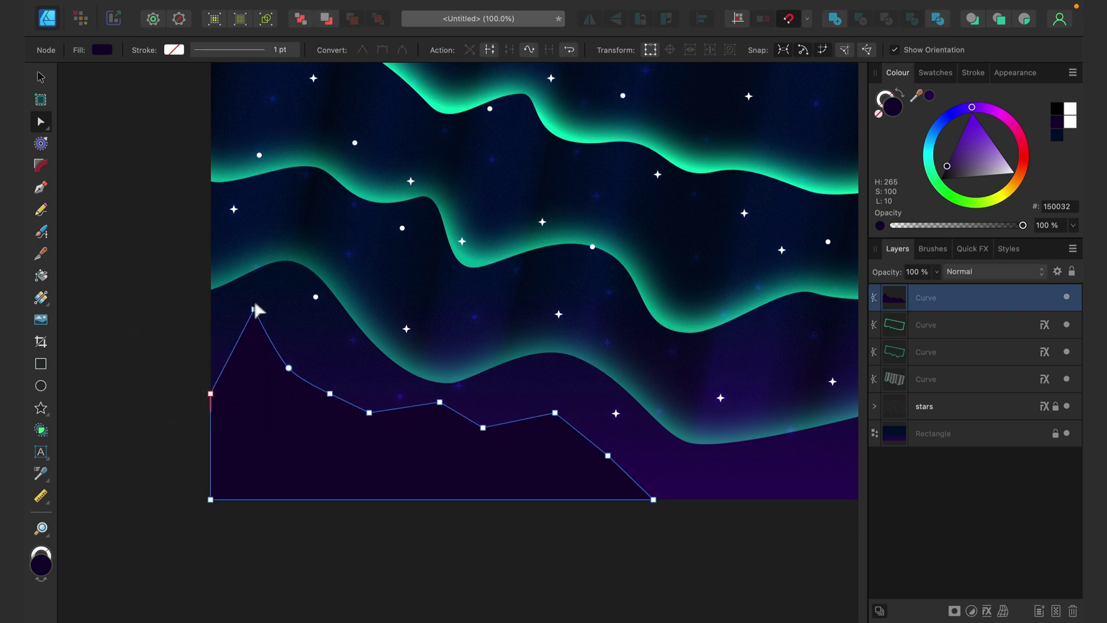
left_click(240, 327)
left_click(146, 317)
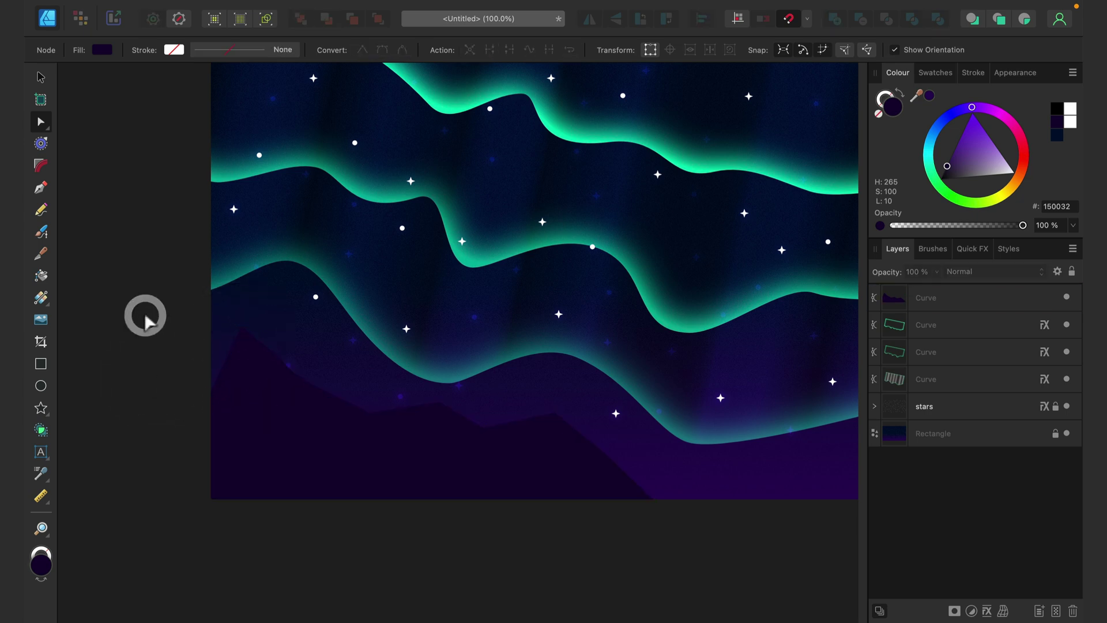
left_click(304, 438)
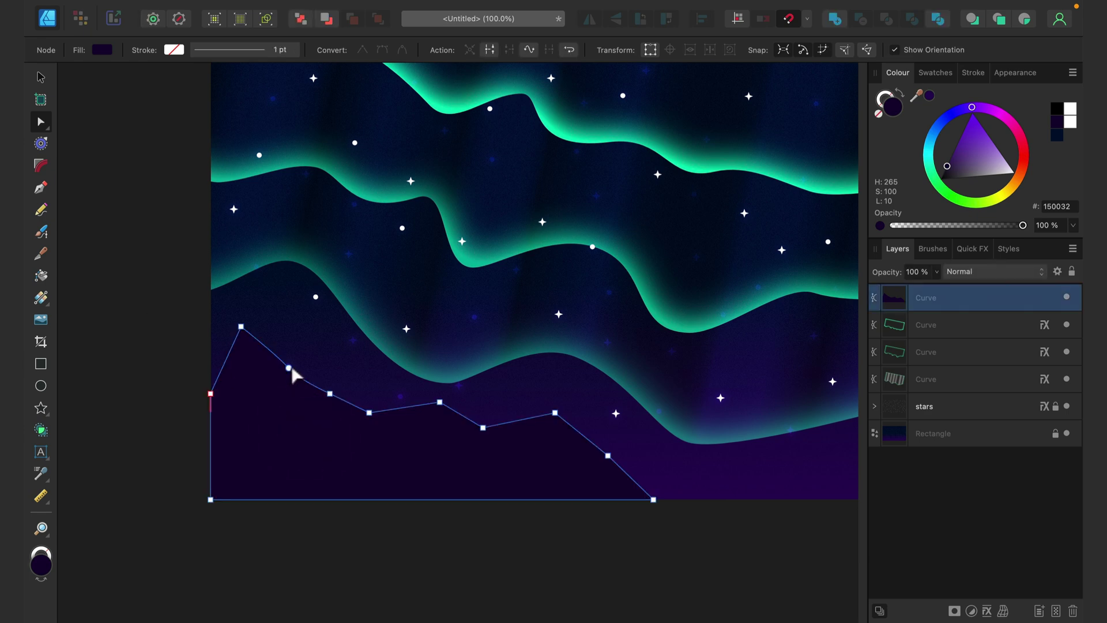
left_click(292, 355)
left_click(149, 317)
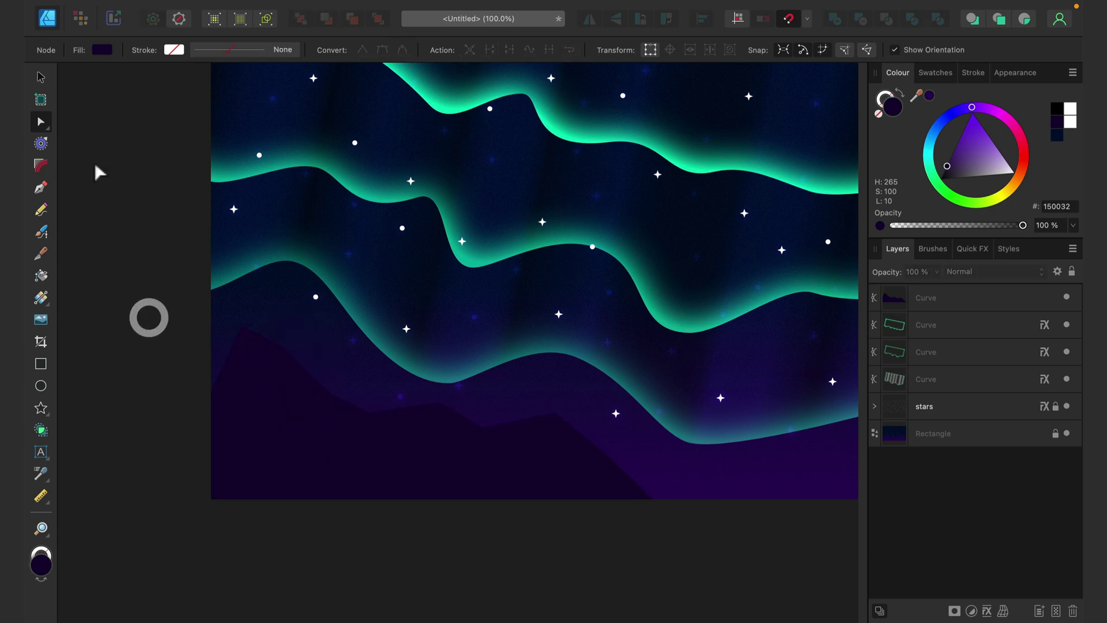
Draw a closed angular highlight shape with the Pen tool over the right side of the main peak, extending beyond the mountain's outline.
left_click(41, 188)
left_click(234, 250)
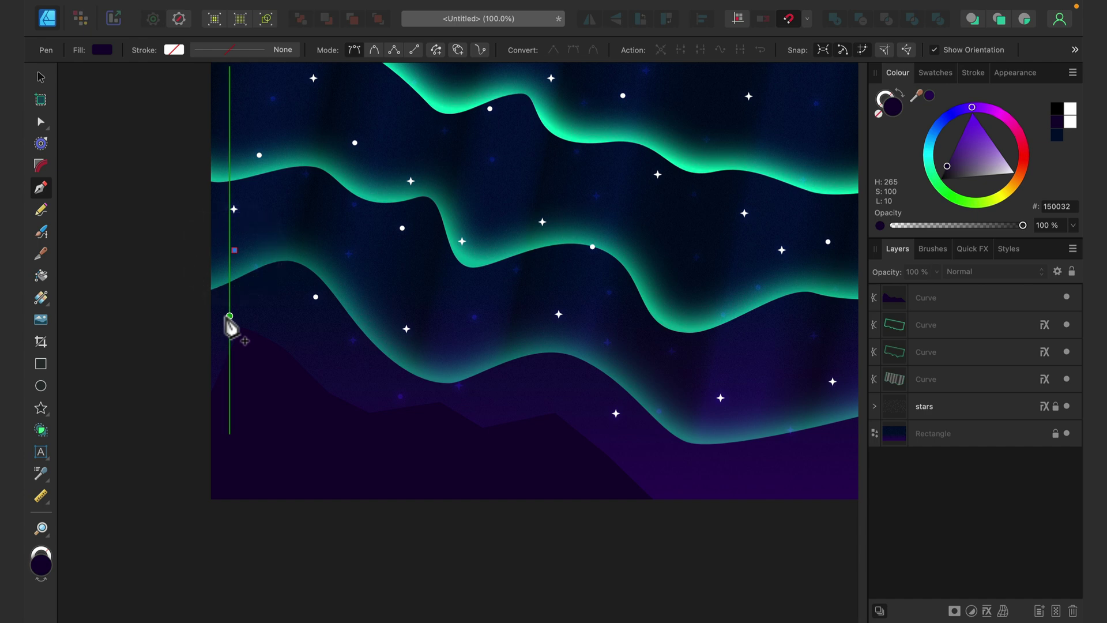
left_click(229, 316)
left_click(274, 365)
left_click(312, 413)
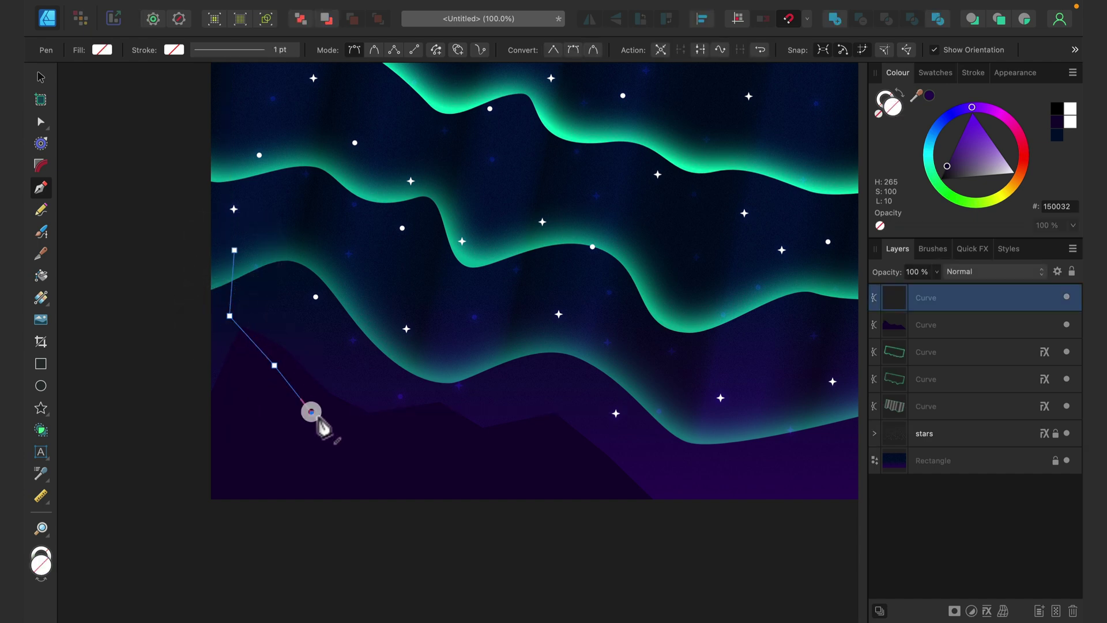
left_click(350, 427)
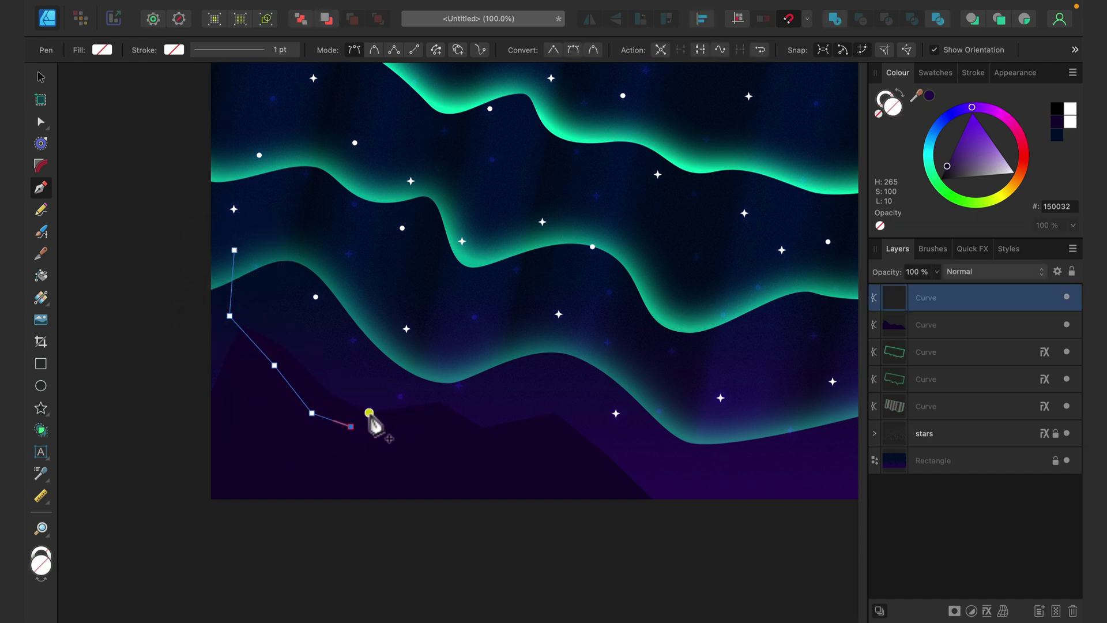
left_click(369, 411)
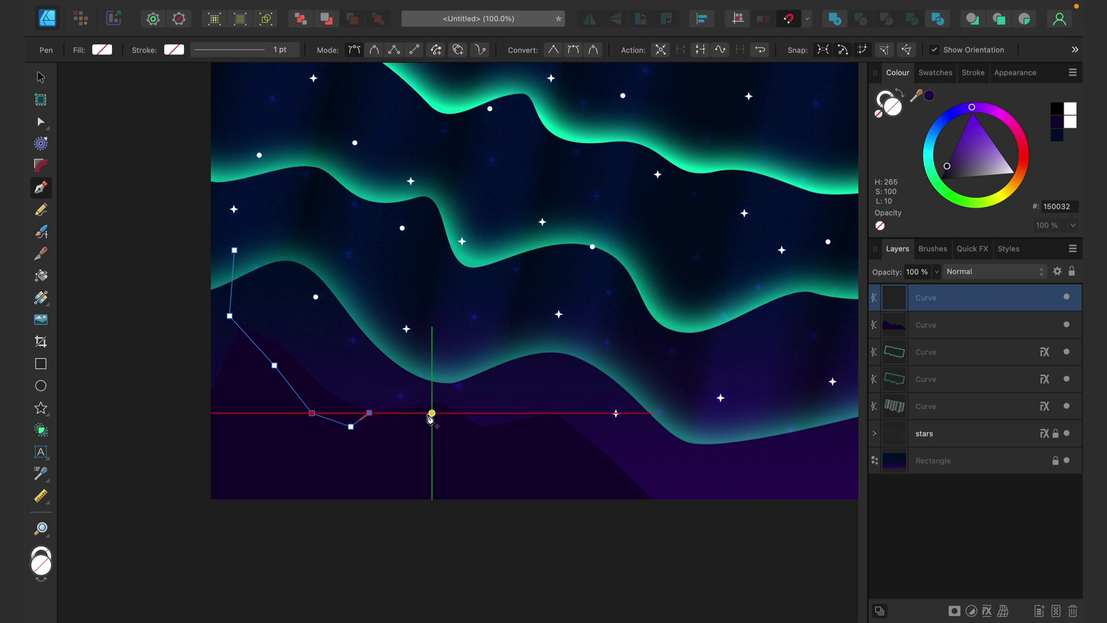
left_click(386, 365)
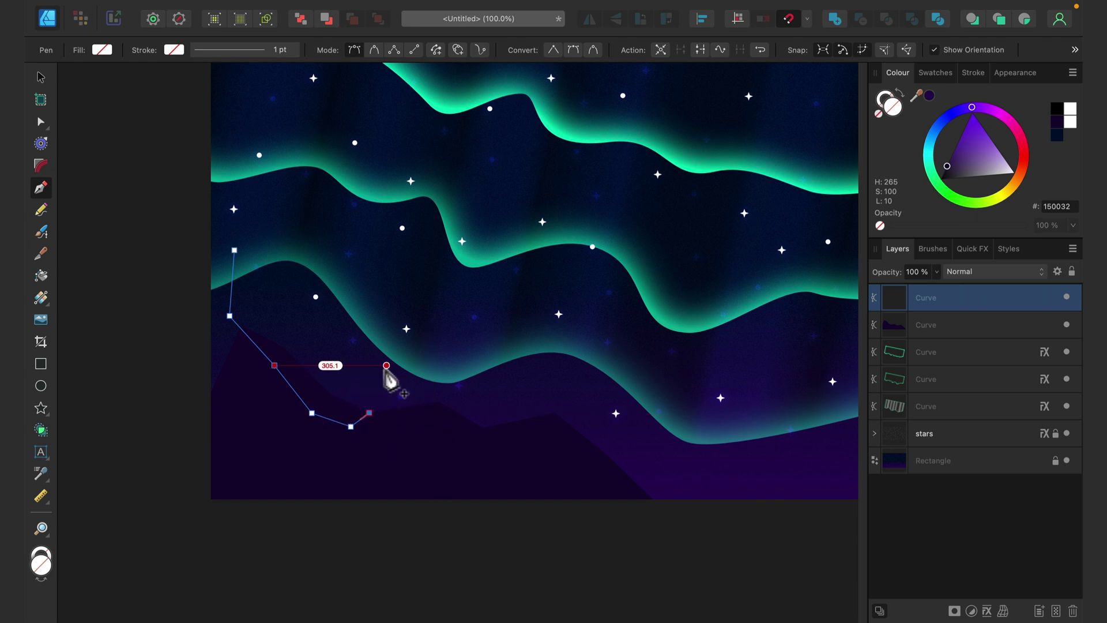
left_click(234, 250)
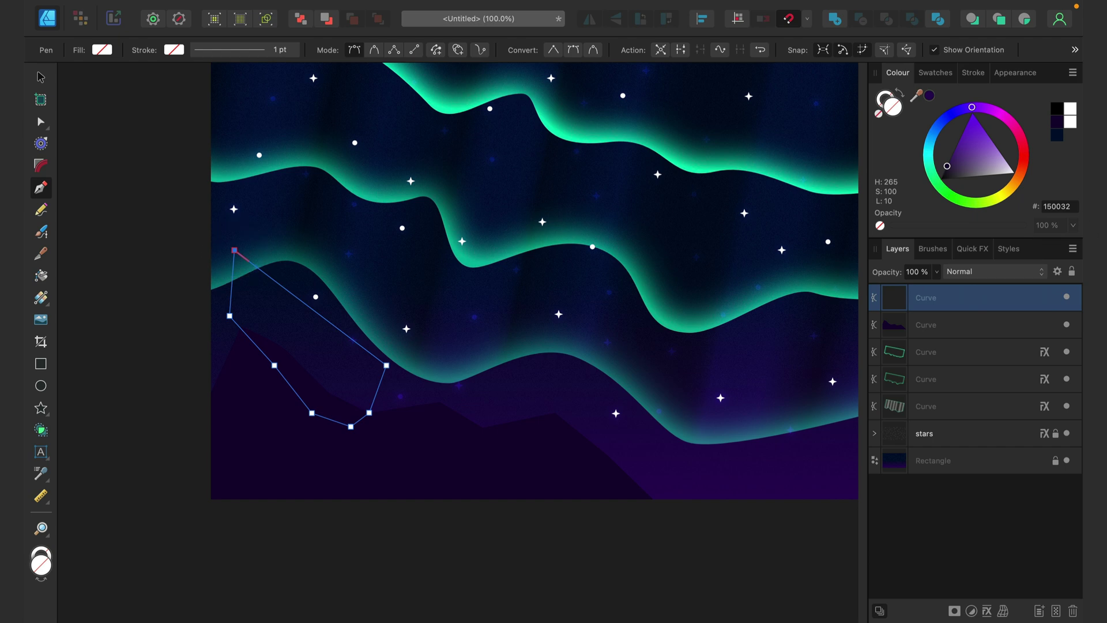
Fill the highlight shape with purple 21004E, clip it inside the mountain curve and deselect it.
left_click_drag(955, 171, 951, 168)
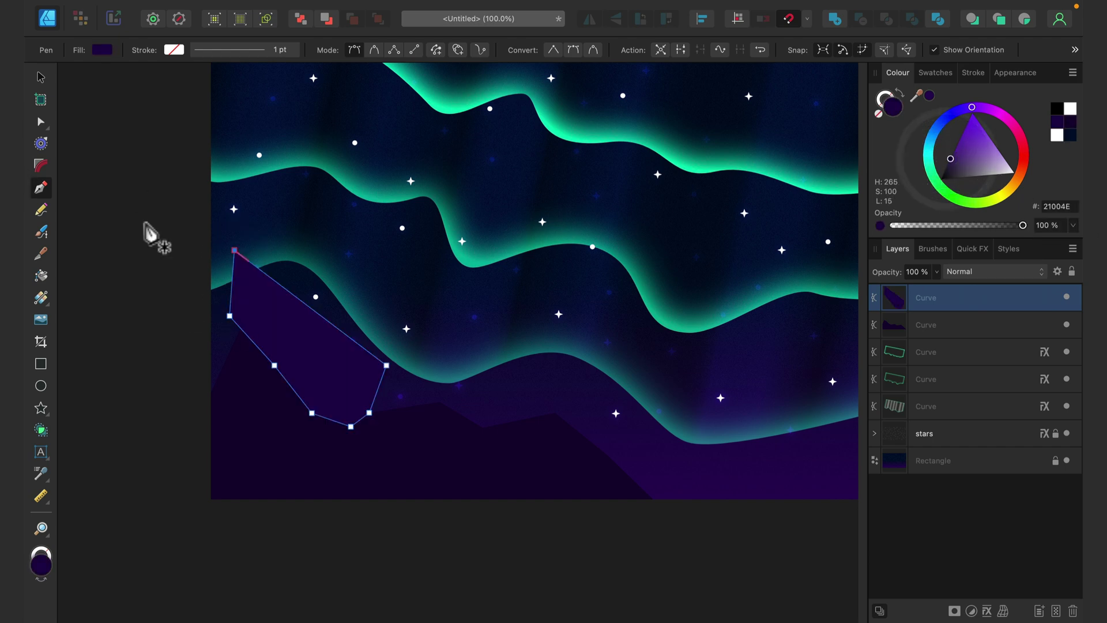
left_click(40, 78)
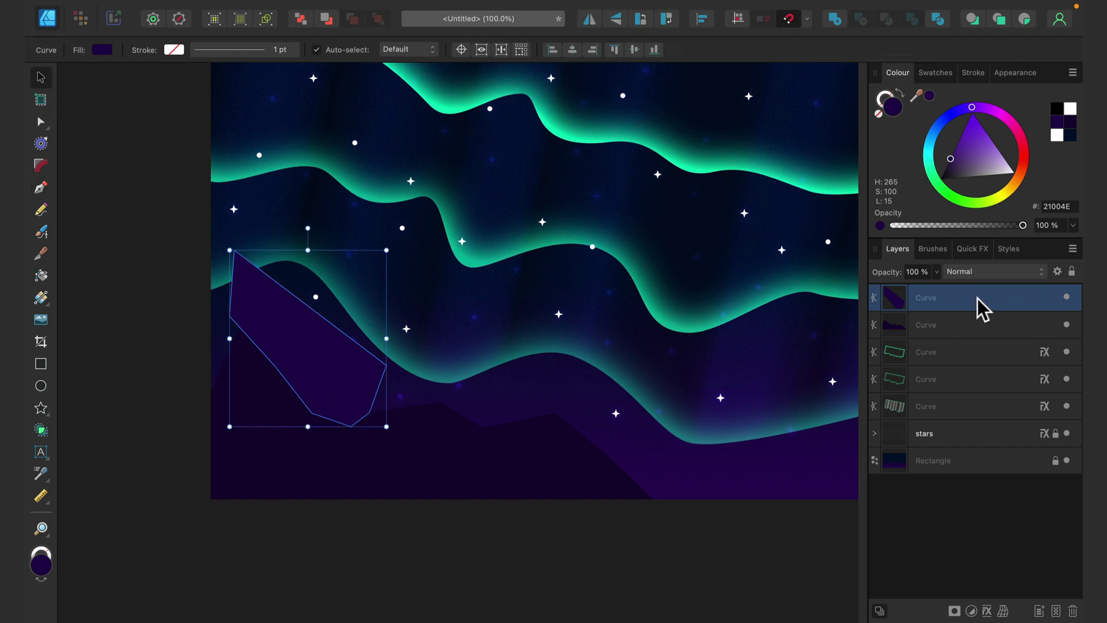
left_click_drag(980, 299, 998, 329)
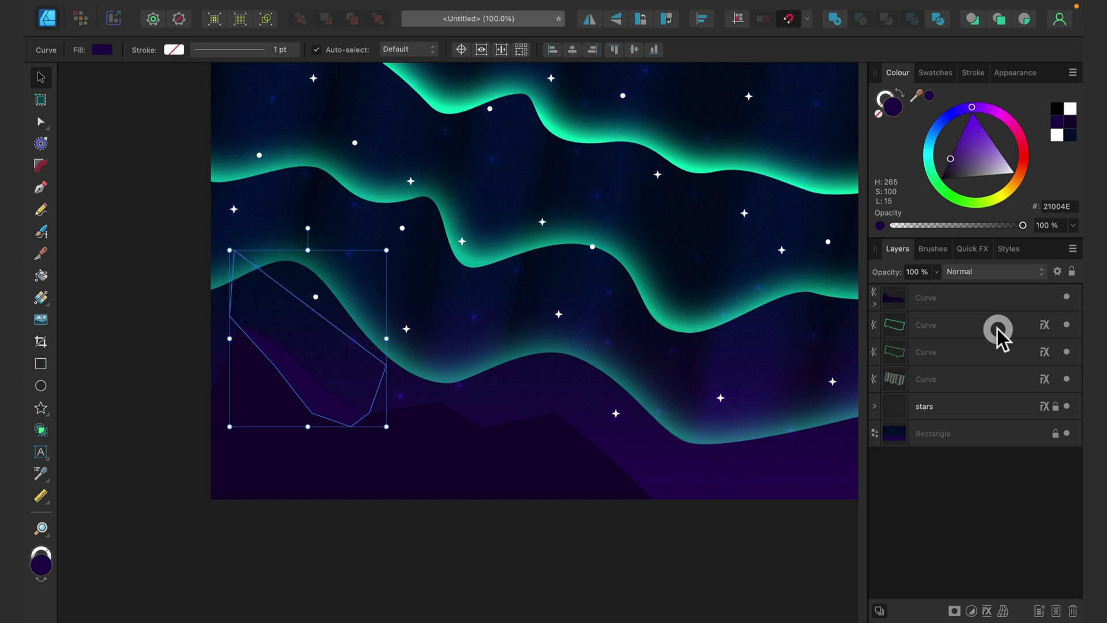
left_click(150, 382)
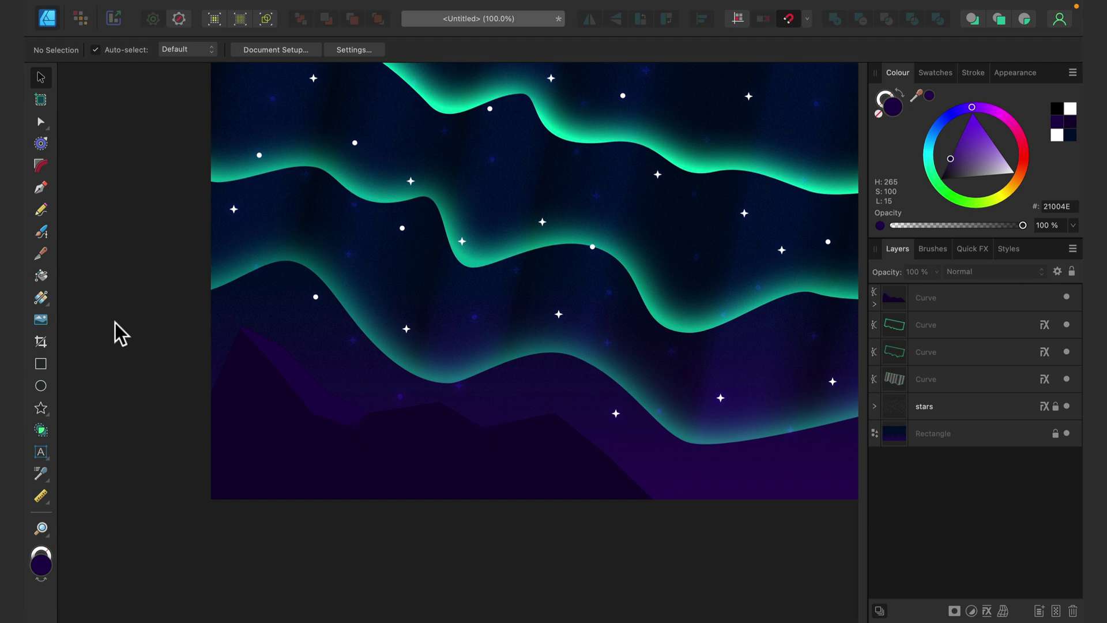
Draw a small closed angular highlight shape with the Pen tool from the second peak down into the mountain and across the adjacent valley.
left_click(40, 188)
left_click(440, 402)
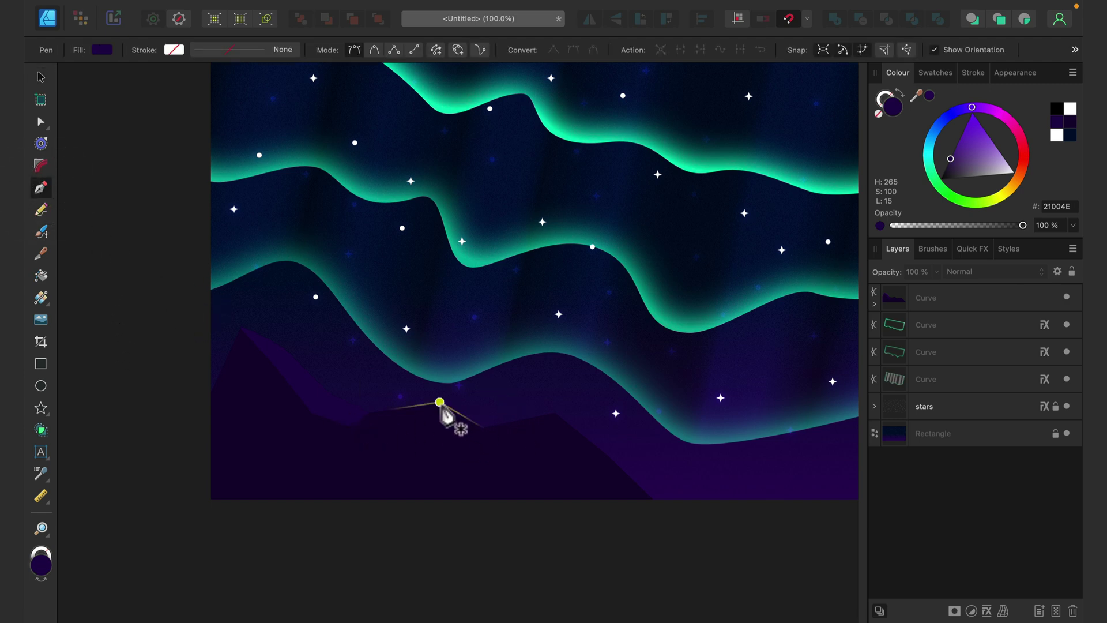
left_click(457, 426)
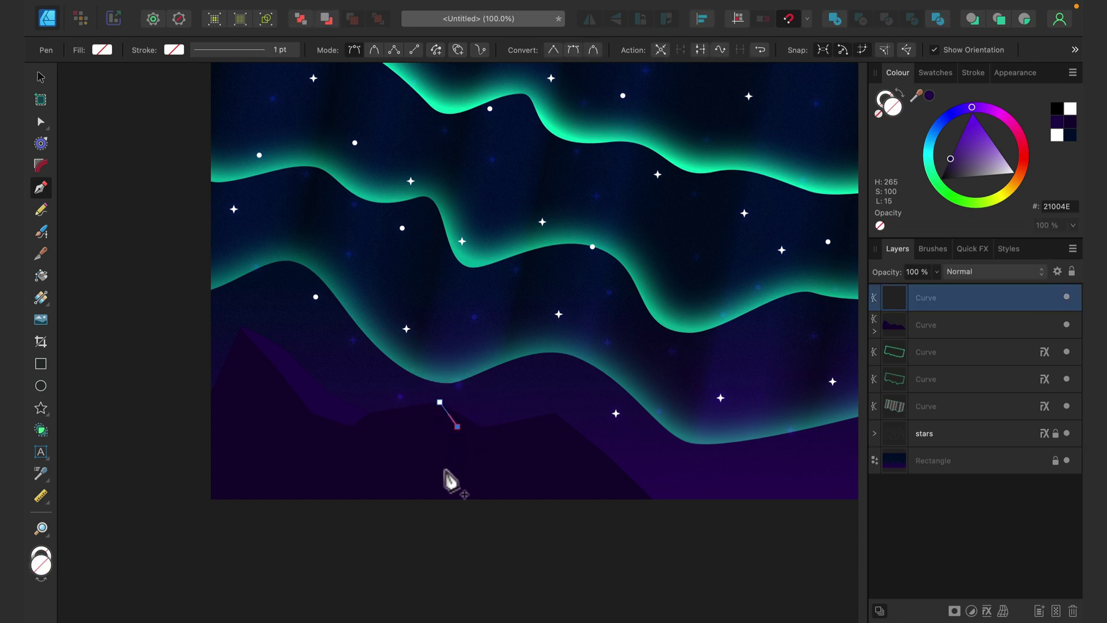
left_click(447, 469)
left_click(468, 442)
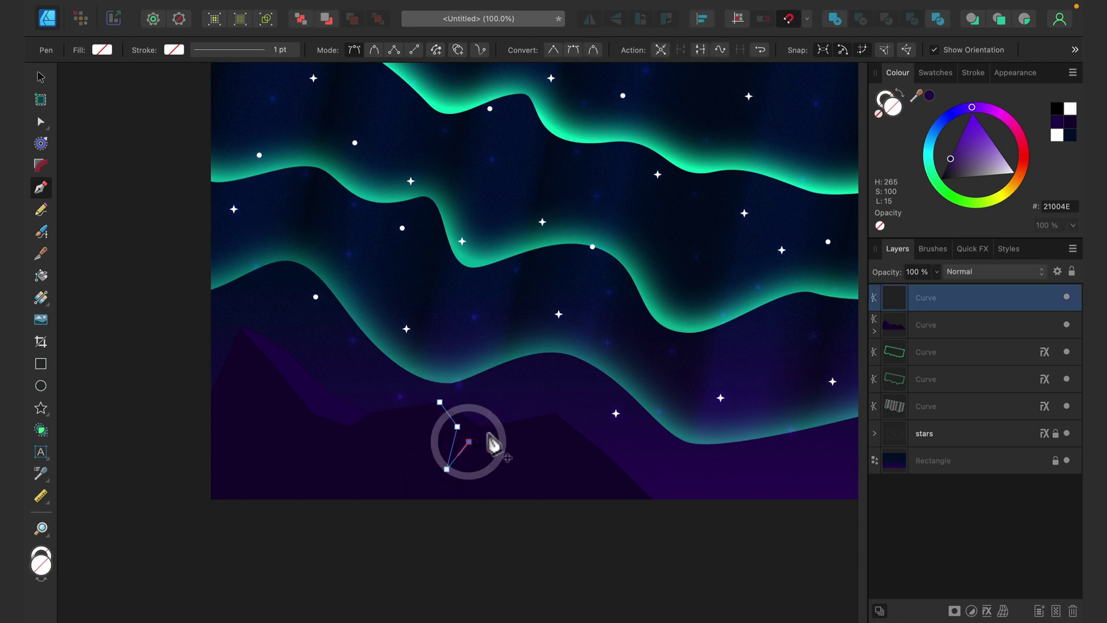
left_click_drag(483, 427, 483, 392)
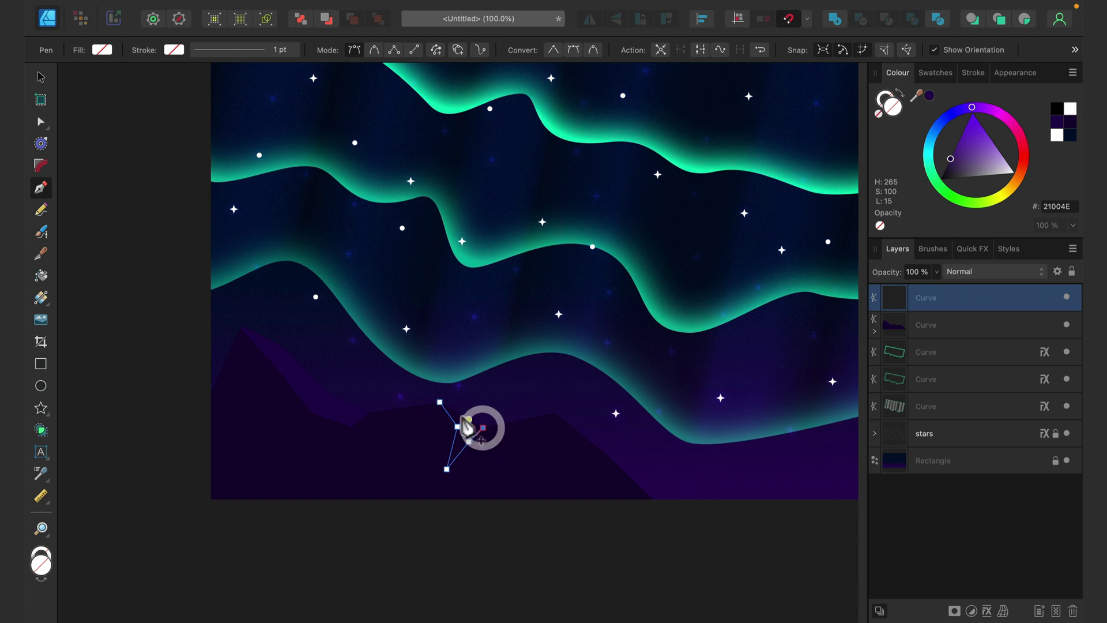
left_click(440, 402)
Fill the second peak's highlight with the sampled purple 280657, clip it inside the mountain curve and deselect it.
left_click_drag(930, 95, 946, 258)
left_click_drag(963, 294, 971, 328)
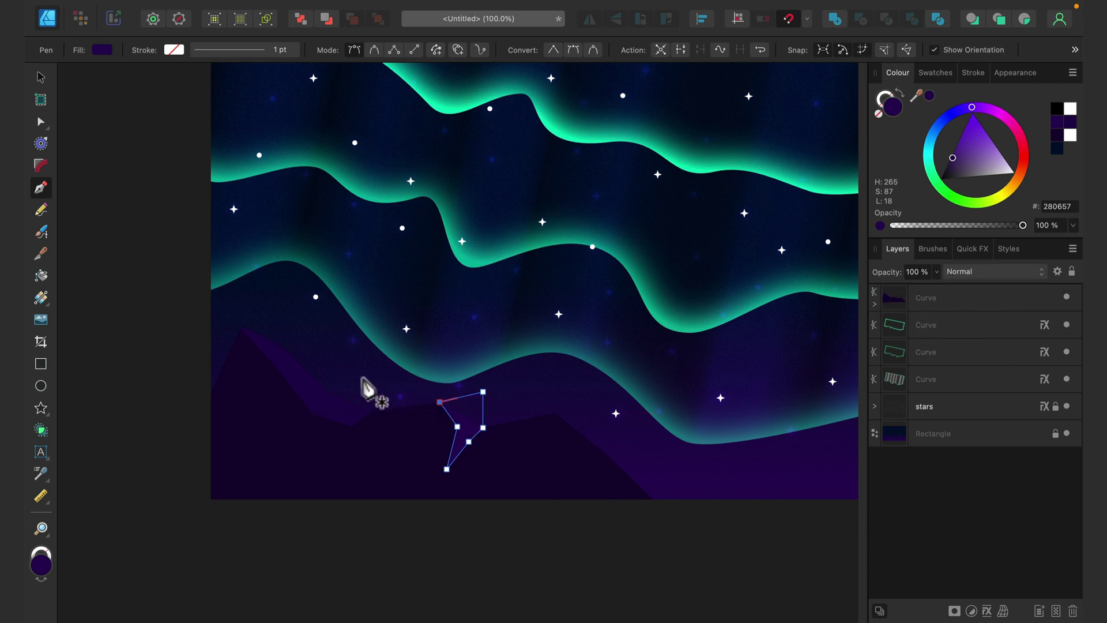
left_click(41, 77)
left_click(137, 212)
left_click(197, 433)
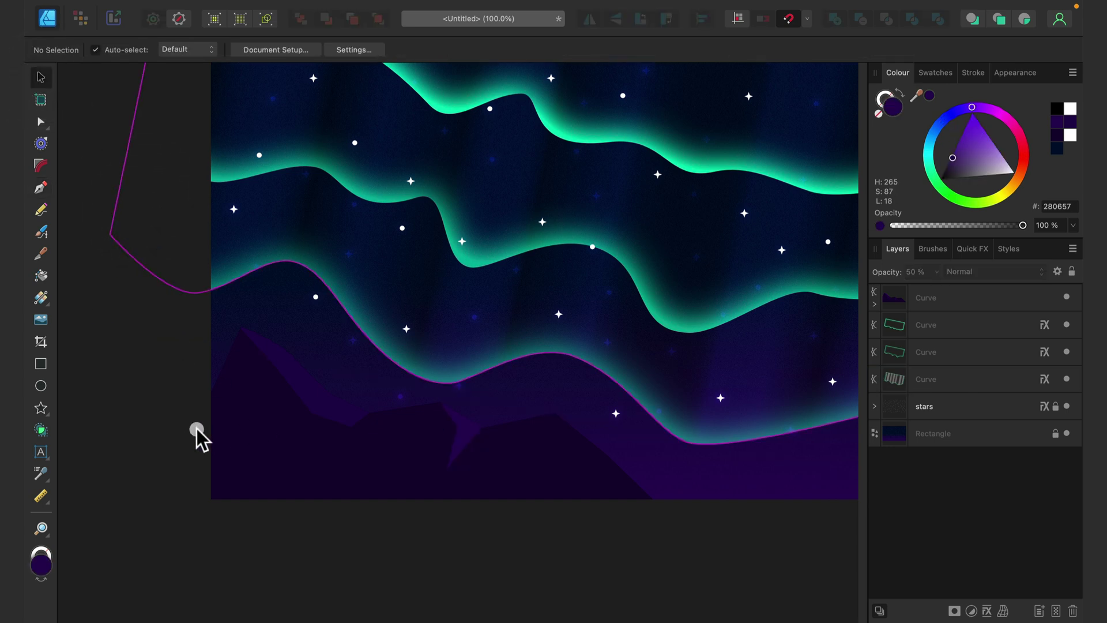
Draw a closed angular highlight with the Pen tool over the third peak's right slope, extending beyond the mountain, and fill it with sampled purple 280657.
left_click(37, 192)
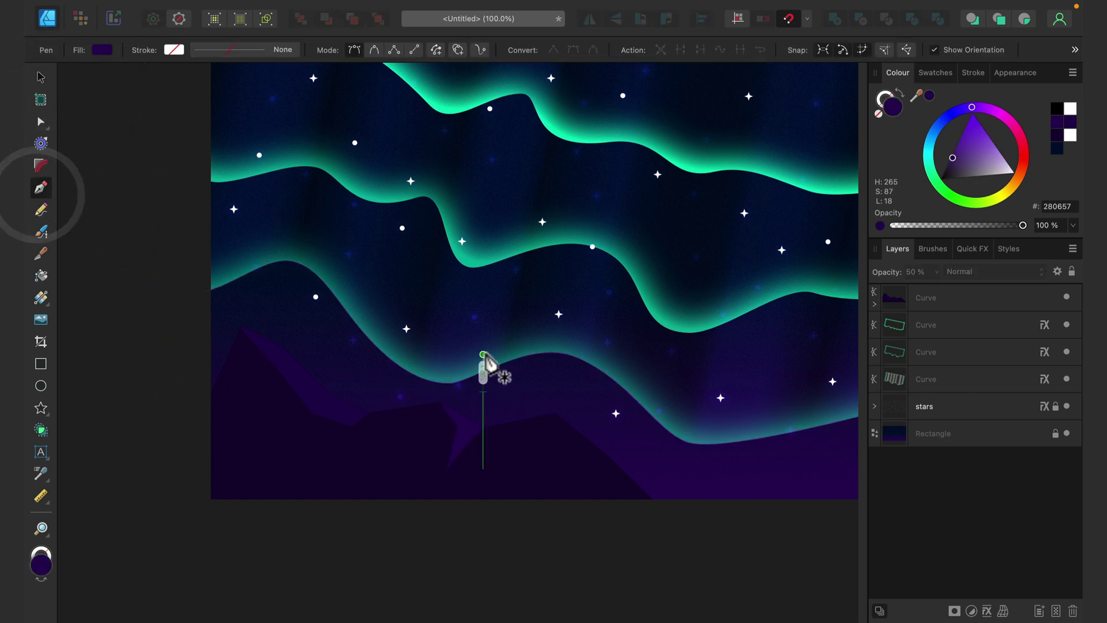
left_click(556, 416)
left_click(578, 444)
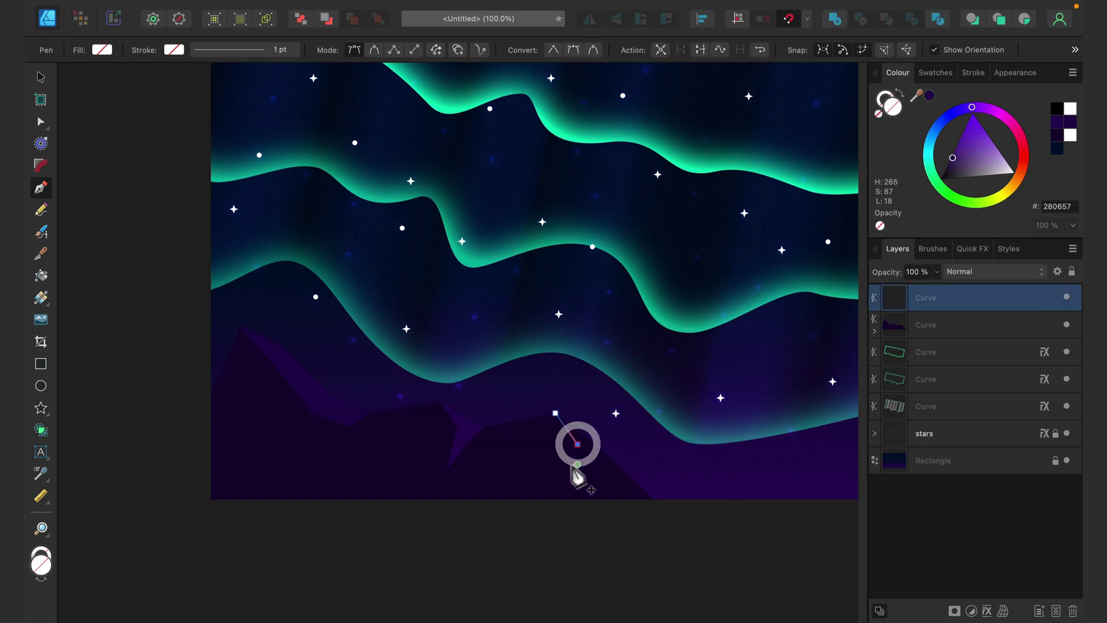
left_click(569, 470)
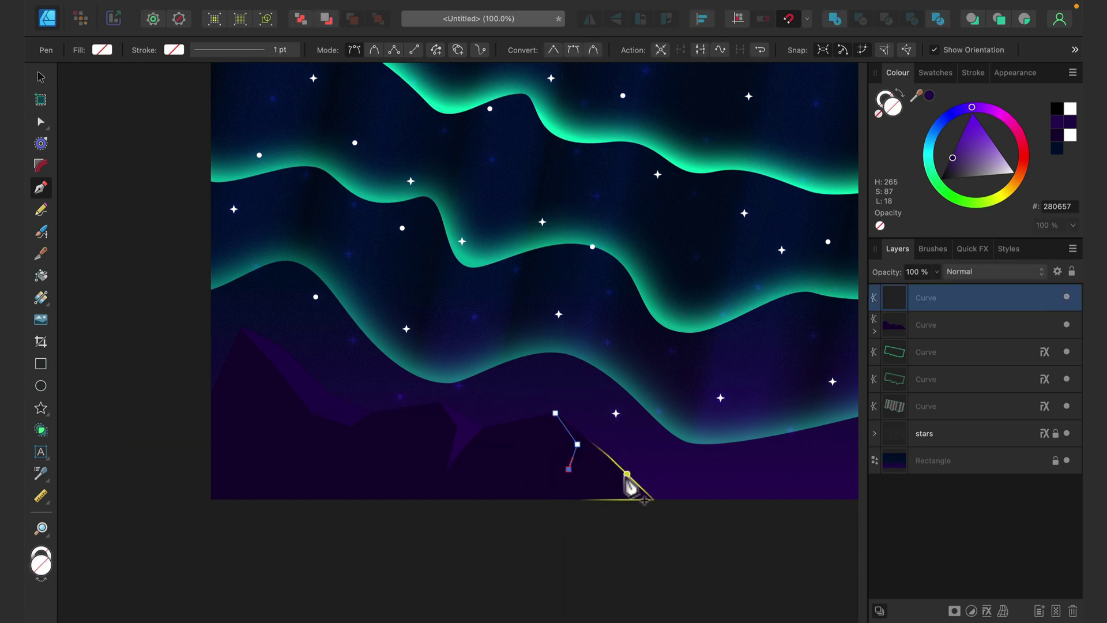
left_click(599, 469)
left_click(629, 476)
left_click(666, 413)
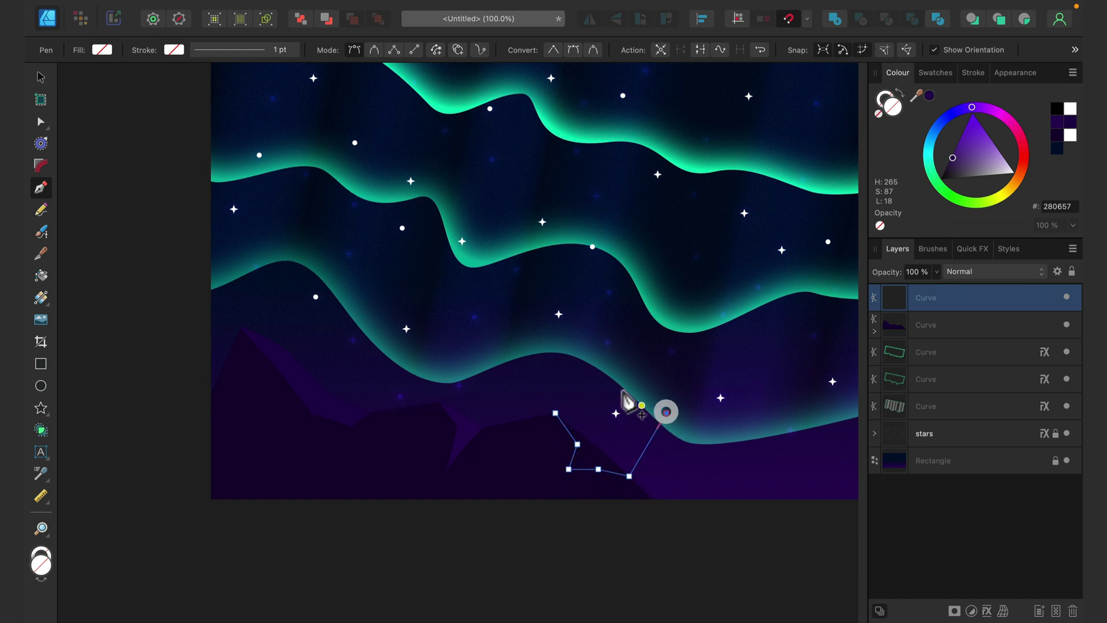
left_click(591, 364)
left_click(555, 413)
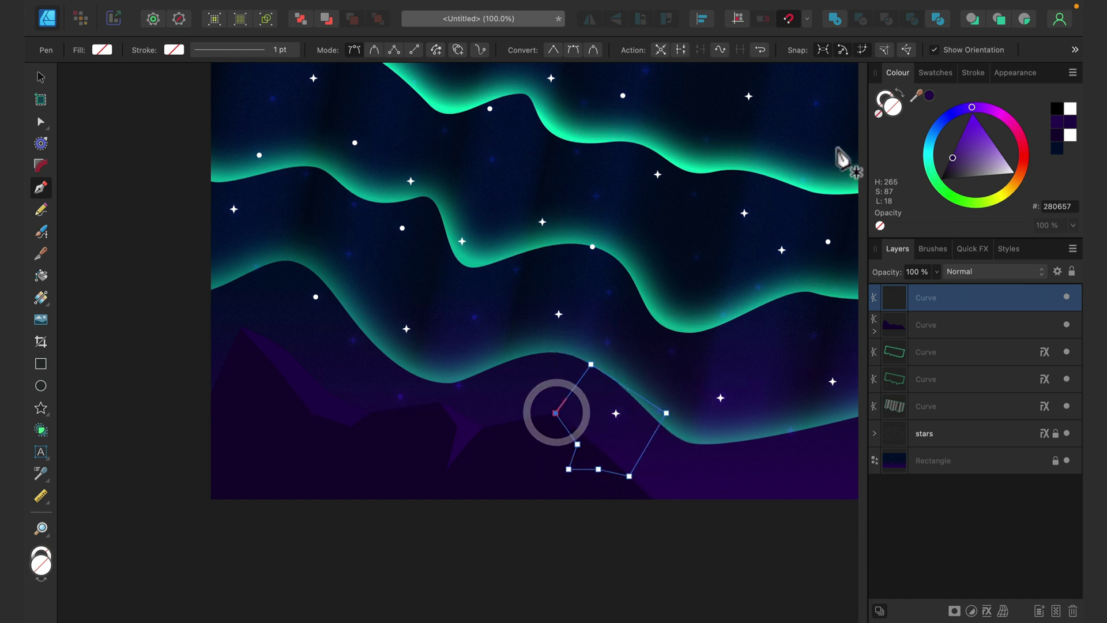
left_click(925, 98)
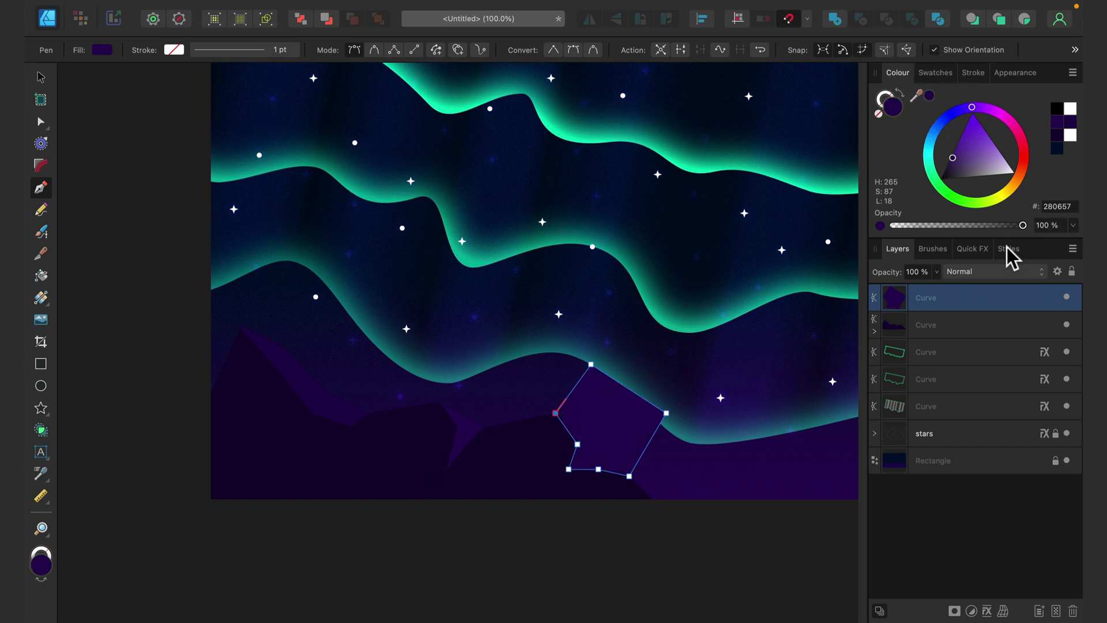
Clip the third peak's highlight inside the mountain curve, move the mountain below the three aurora curves and above the stars, and deselect everything.
left_click_drag(981, 303, 968, 390)
left_click(40, 76)
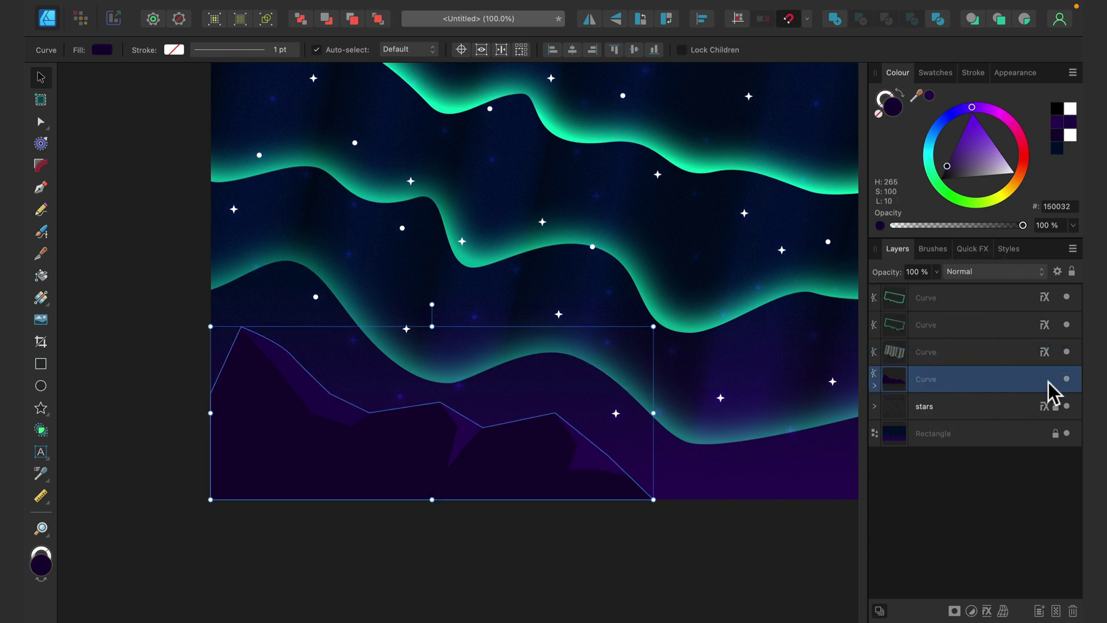
left_click(40, 75)
left_click(165, 208)
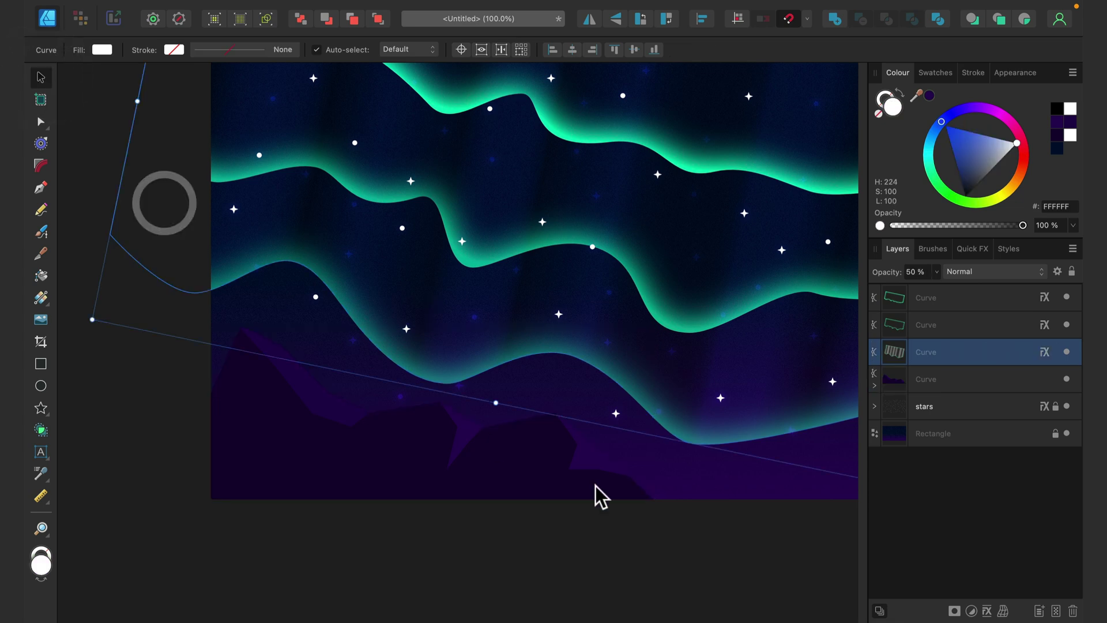
left_click(555, 557)
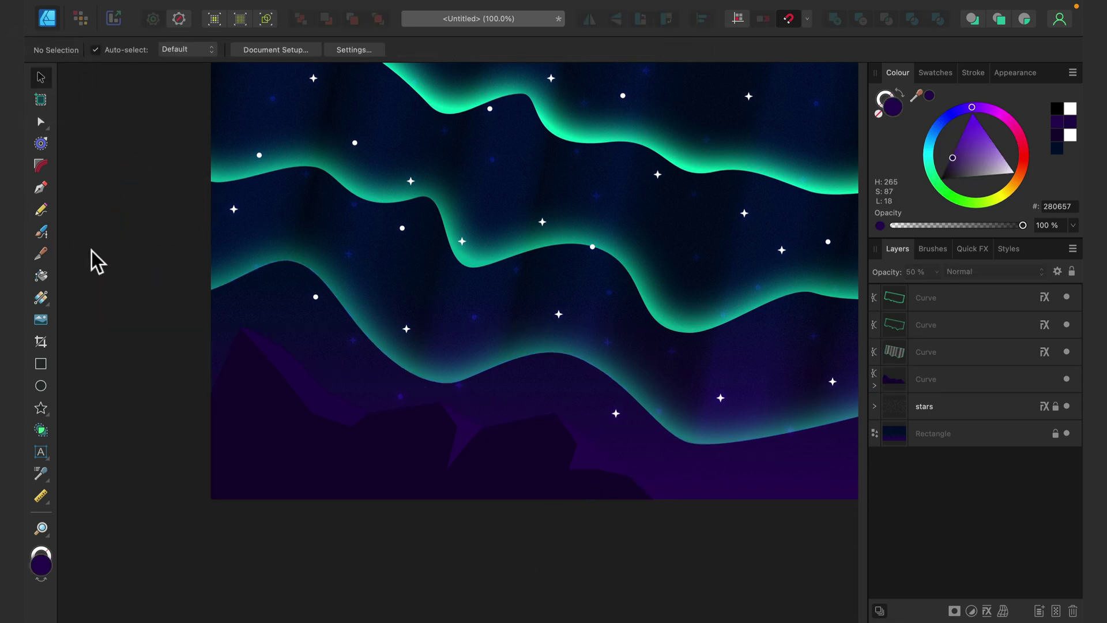
key("super+0")
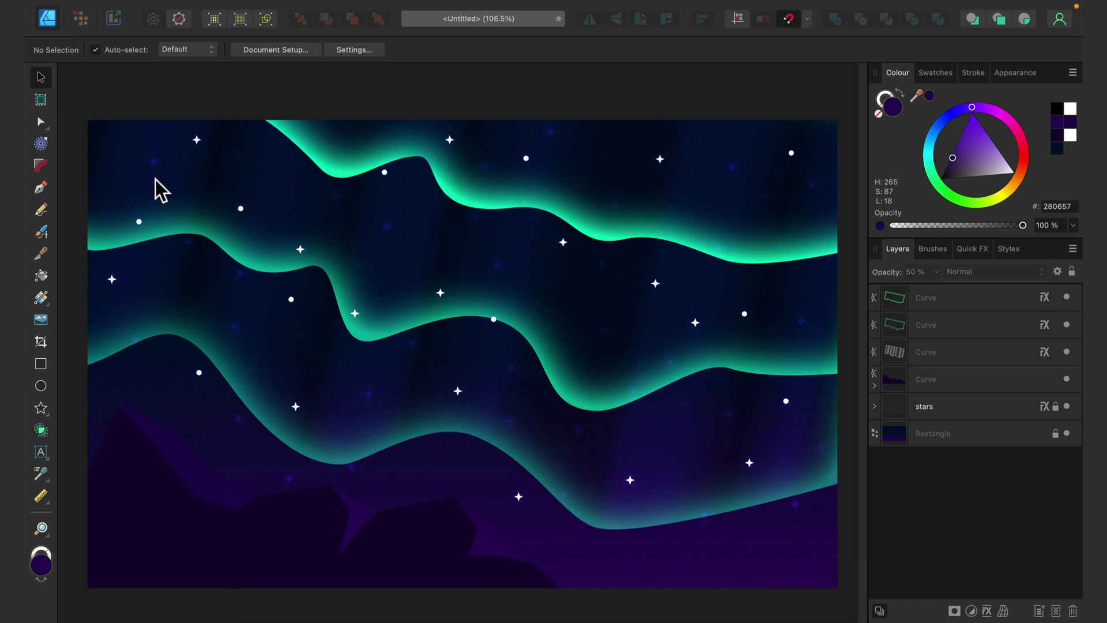
left_click(293, 72)
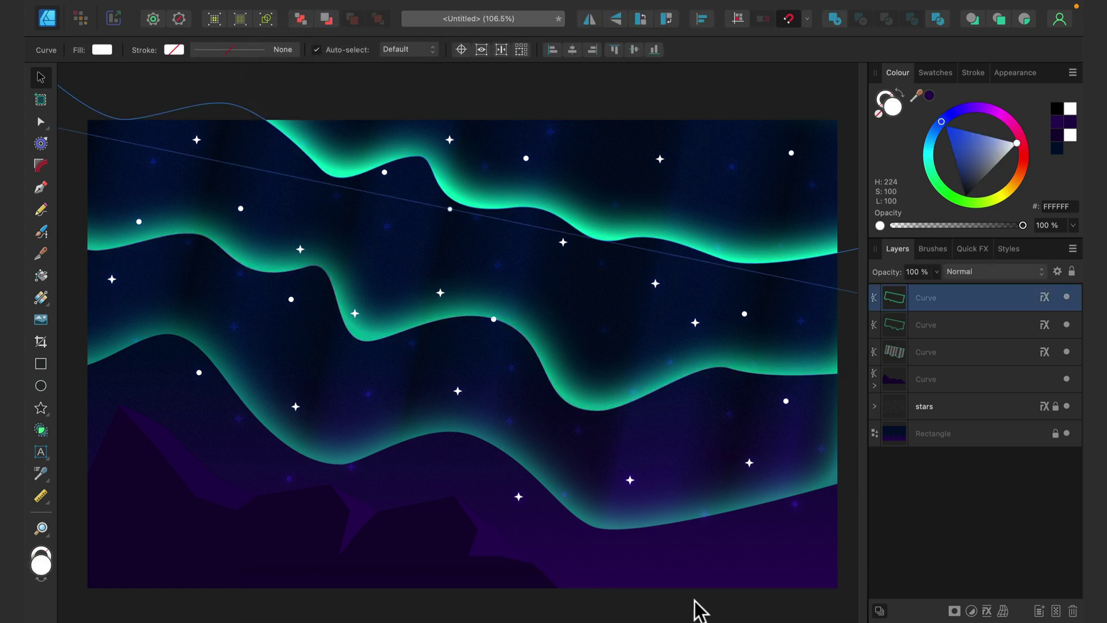
left_click(673, 603)
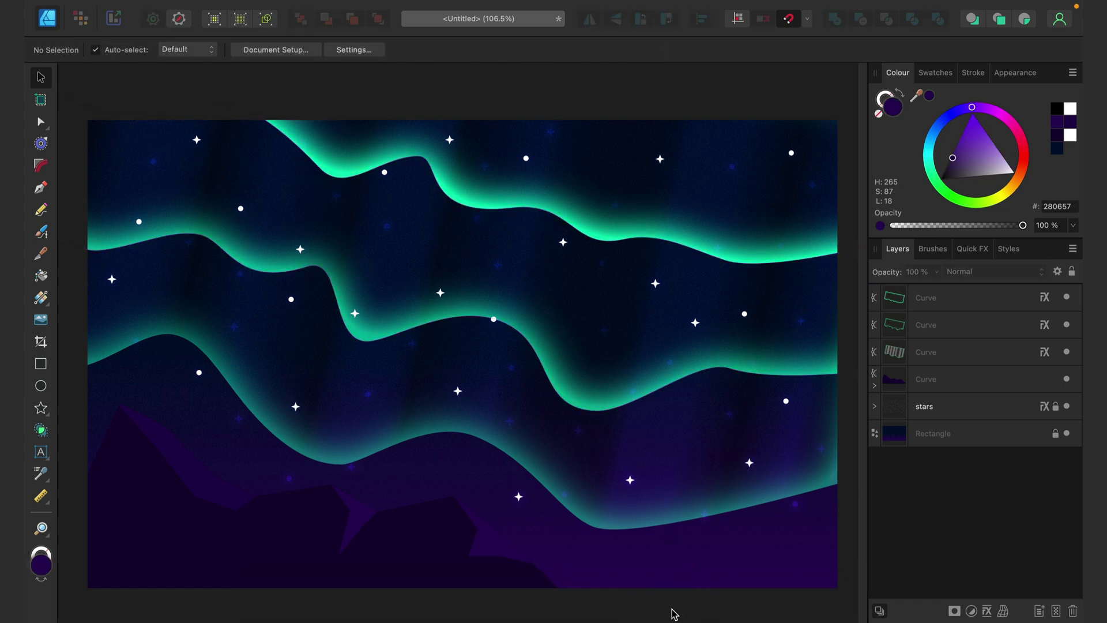